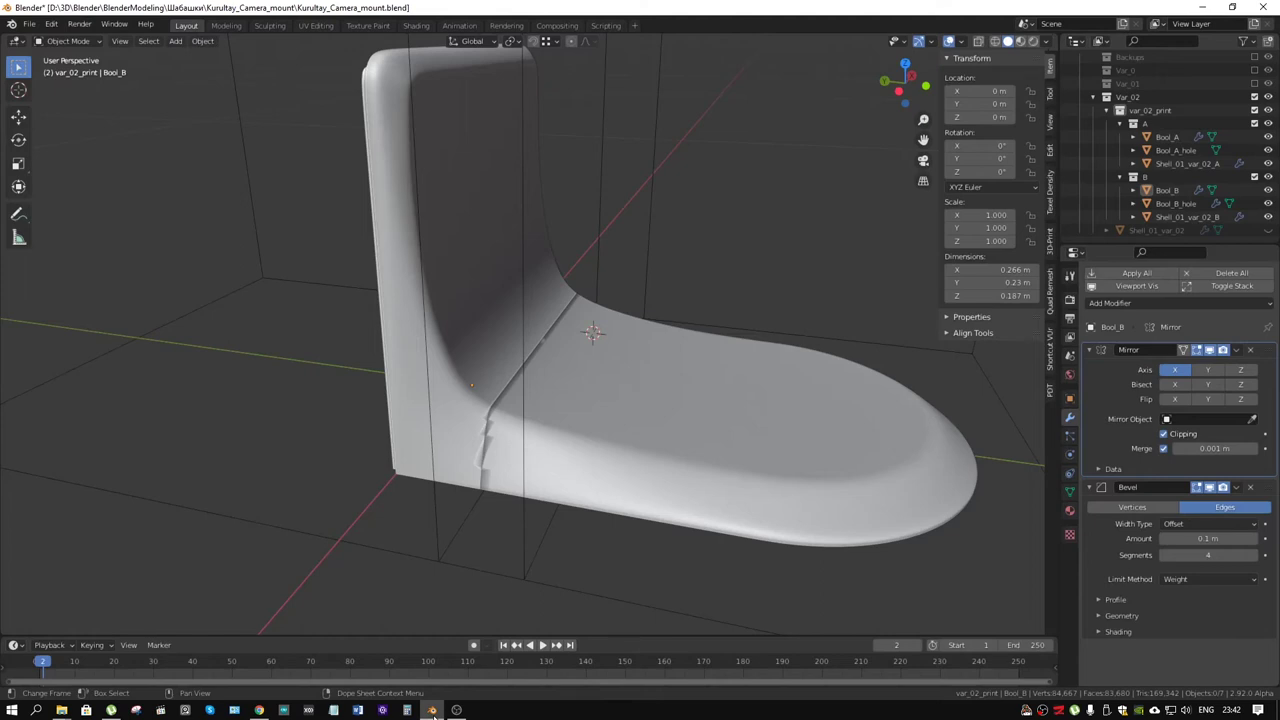
Switch to the Chrome tab showing the steel bracket reference photo in Google Photos
click(290, 710)
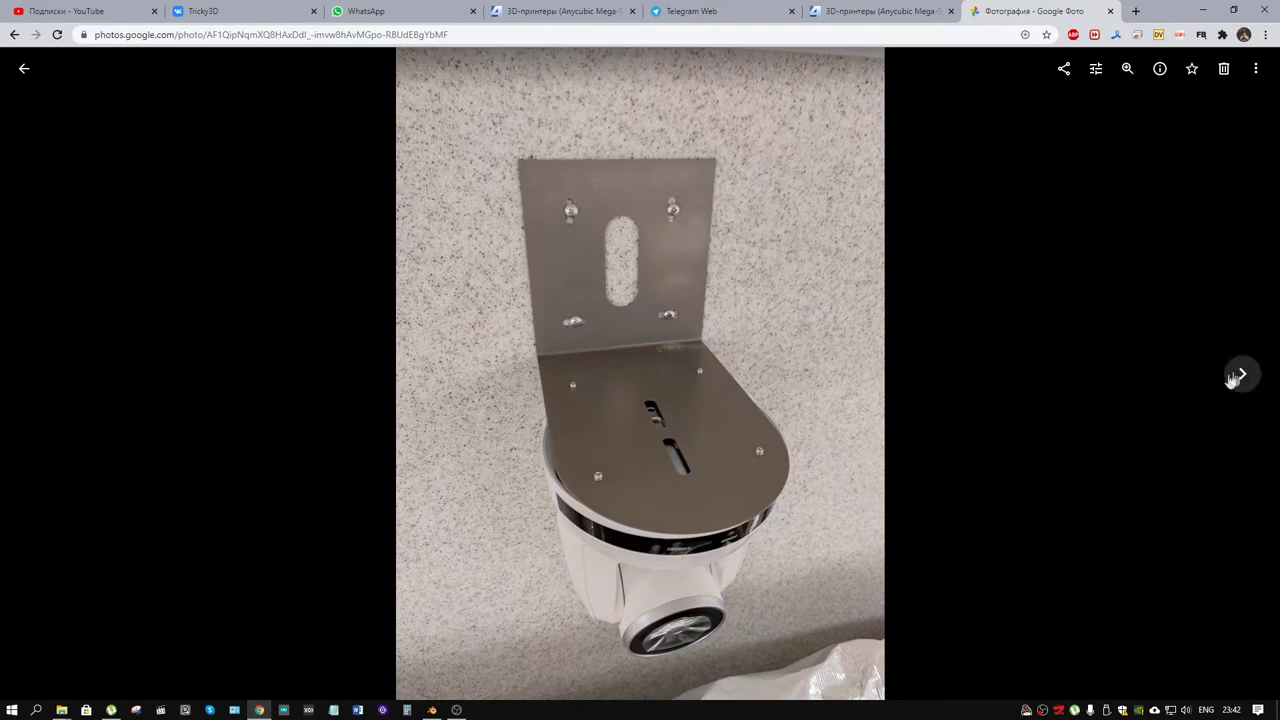
Flip between the angled and front bracket photos, then return to the Blender model and orbit out
click(1243, 376)
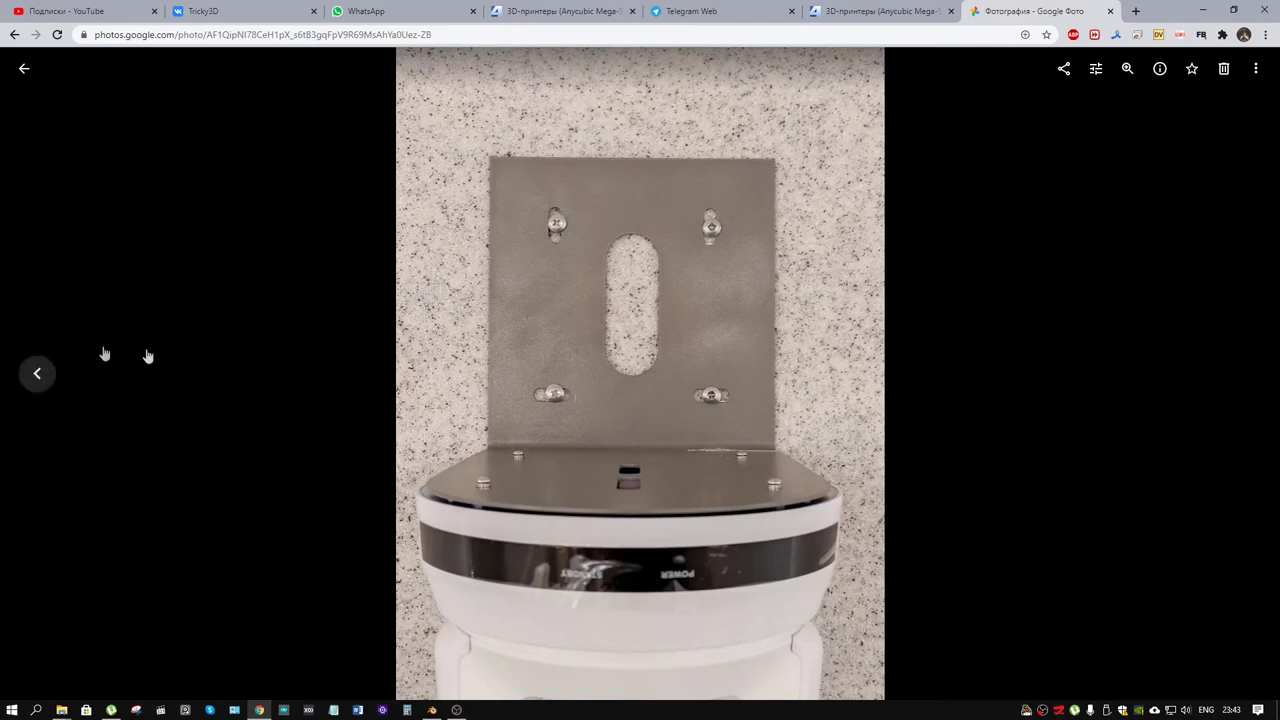
click(55, 375)
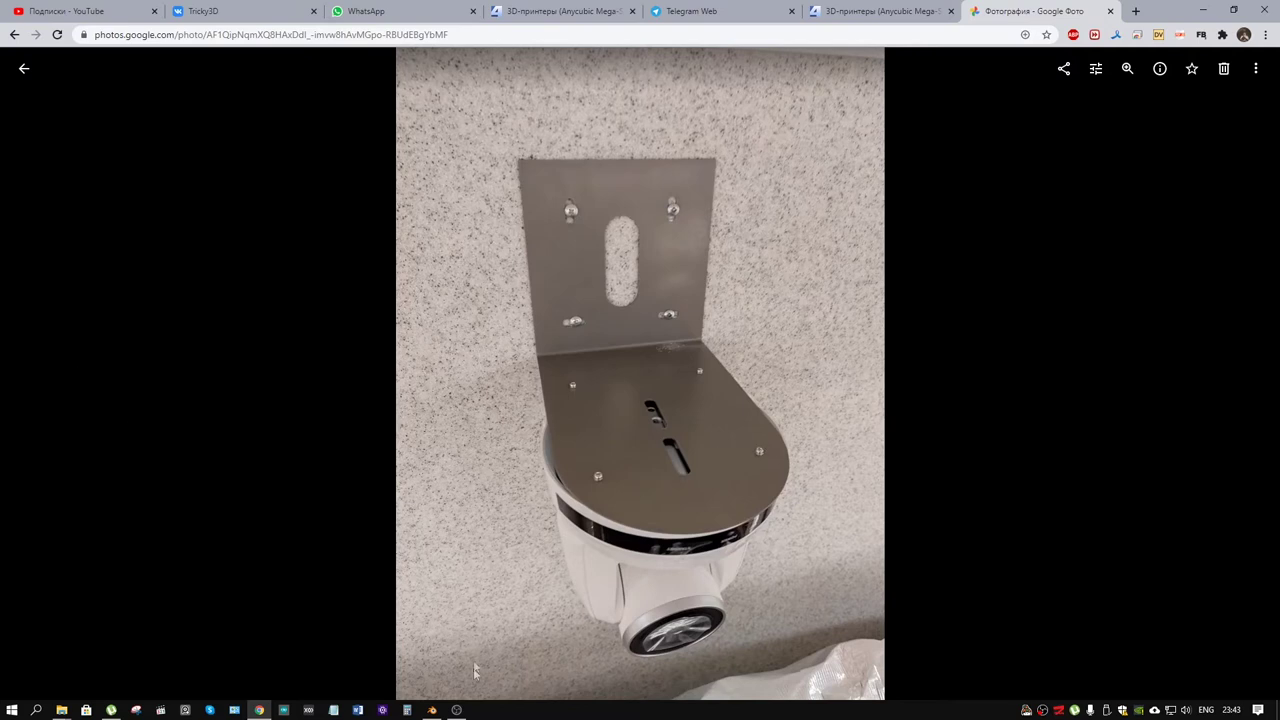
click(433, 711)
mouse_move(596, 400)
middle_down()
mouse_move(657, 339)
mouse_move(509, 331)
mouse_move(749, 339)
mouse_move(714, 329)
middle_up()
scroll(509, 331, down, 3)
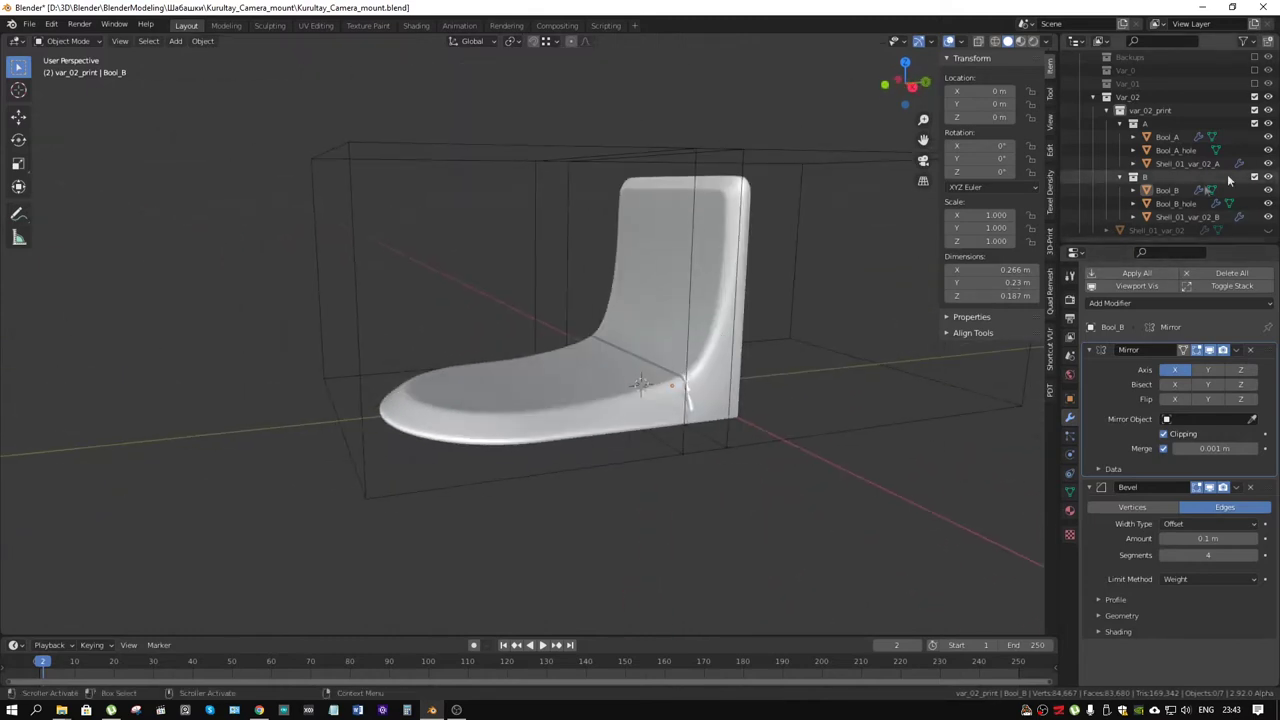
Show Shell_01_var_02, hide the var_02_print collection, and select the shell without moving it
click(1268, 231)
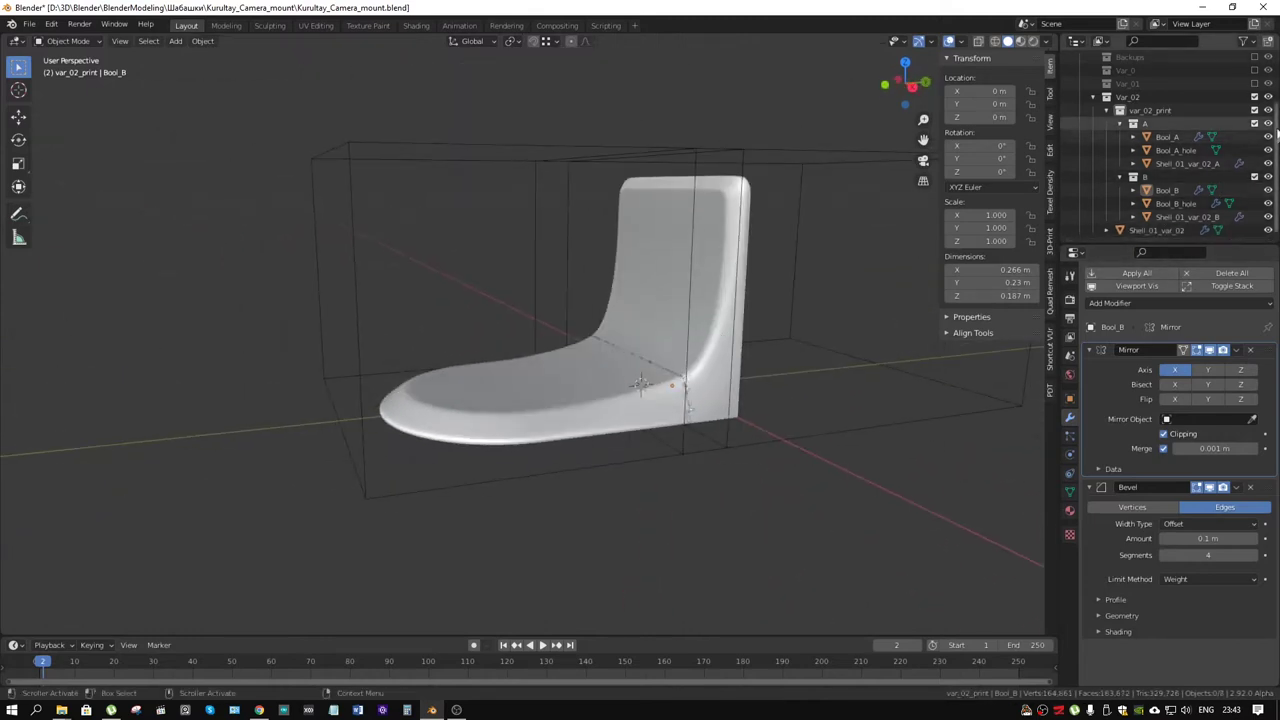
click(1255, 110)
mouse_move(606, 318)
middle_down()
mouse_move(797, 317)
mouse_move(843, 271)
mouse_move(829, 209)
mouse_move(515, 353)
mouse_move(651, 377)
mouse_move(577, 386)
middle_up()
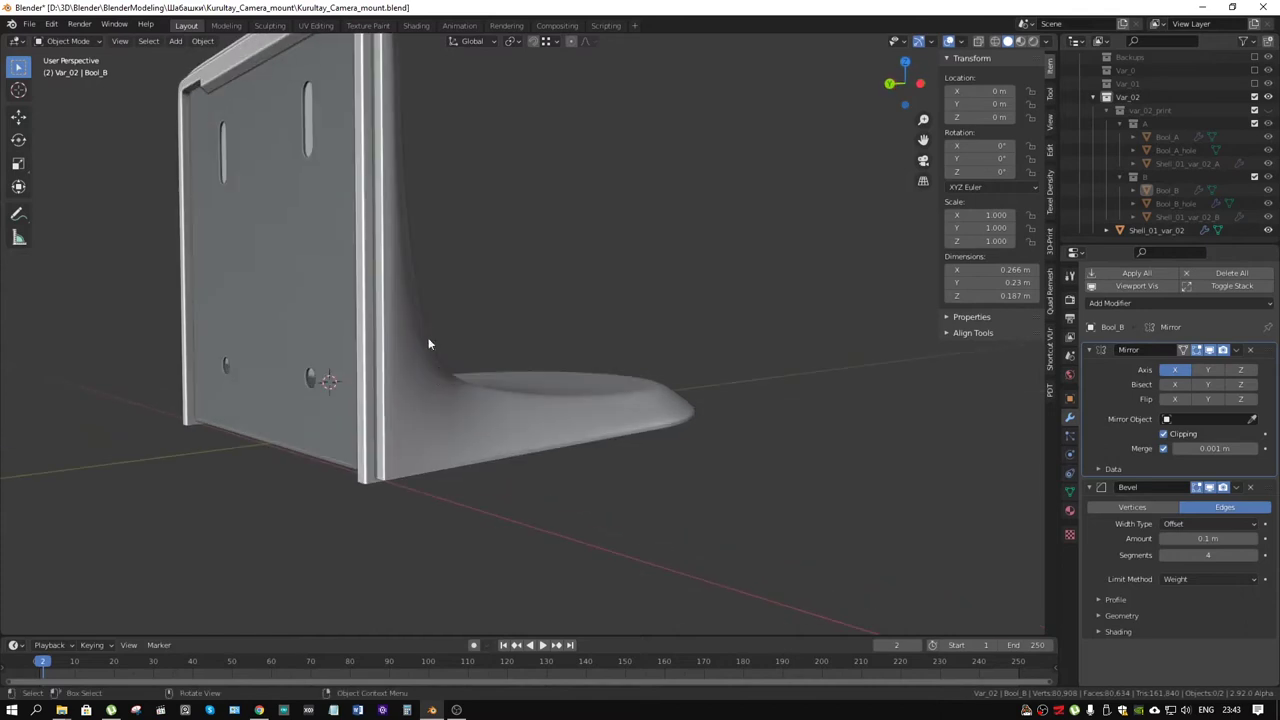
click(436, 371)
mouse_move(734, 341)
middle_down()
mouse_move(540, 348)
mouse_move(748, 384)
mouse_move(686, 355)
mouse_move(775, 363)
middle_up()
key(g)
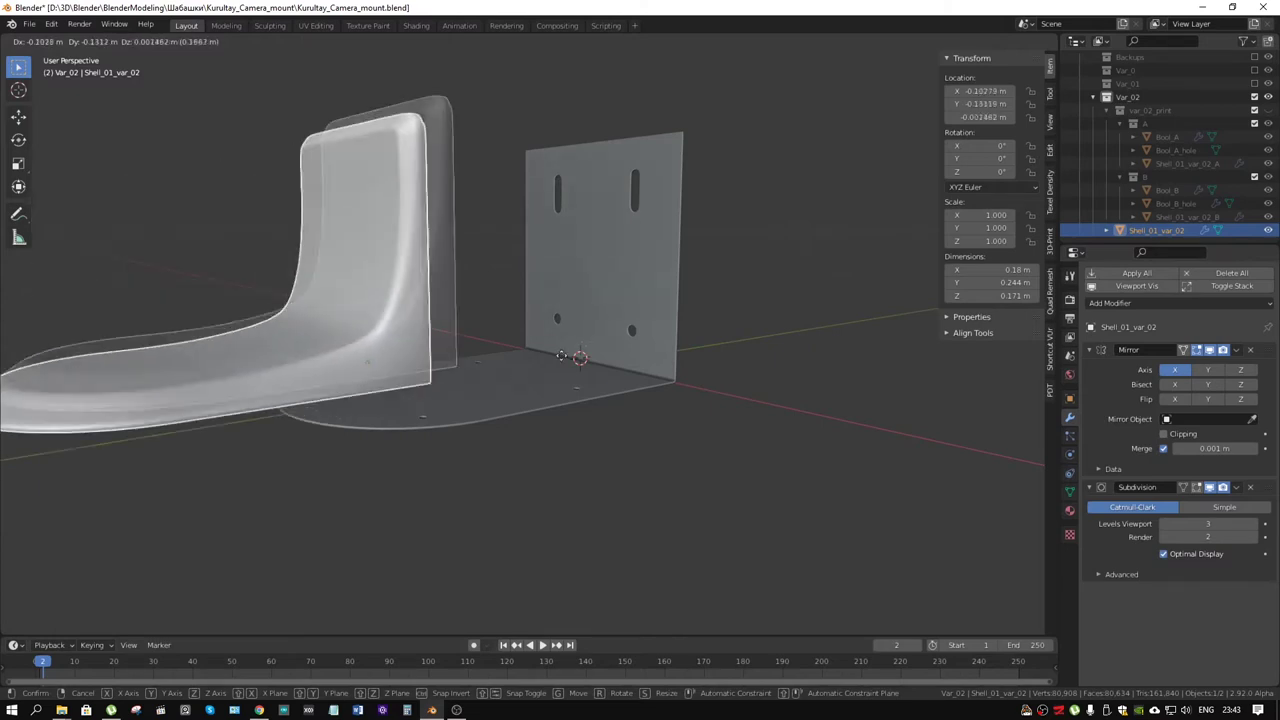
right_click(711, 349)
Orbit close around the shell to inspect its front face, then hide Shell_01_var_02
mouse_move(700, 357)
middle_down()
mouse_move(565, 317)
mouse_move(790, 330)
mouse_move(331, 354)
mouse_move(383, 254)
middle_up()
scroll(684, 118, up, 5)
mouse_move(684, 118)
middle_down()
mouse_move(586, 378)
mouse_move(557, 317)
mouse_move(600, 374)
mouse_move(571, 374)
mouse_move(495, 192)
mouse_move(470, 355)
mouse_move(550, 412)
mouse_move(489, 509)
mouse_move(491, 443)
mouse_move(454, 488)
mouse_move(520, 480)
mouse_move(585, 375)
mouse_move(693, 370)
mouse_move(752, 412)
mouse_move(516, 456)
mouse_move(721, 476)
mouse_move(540, 423)
mouse_move(722, 412)
mouse_move(569, 431)
mouse_move(663, 443)
mouse_move(463, 309)
mouse_move(362, 324)
mouse_move(637, 383)
mouse_move(491, 351)
mouse_move(534, 412)
mouse_move(629, 424)
mouse_move(369, 410)
mouse_move(694, 471)
mouse_move(623, 423)
mouse_move(474, 417)
mouse_move(565, 427)
middle_up()
mouse_move(480, 387)
middle_down()
mouse_move(510, 388)
mouse_move(397, 450)
middle_up()
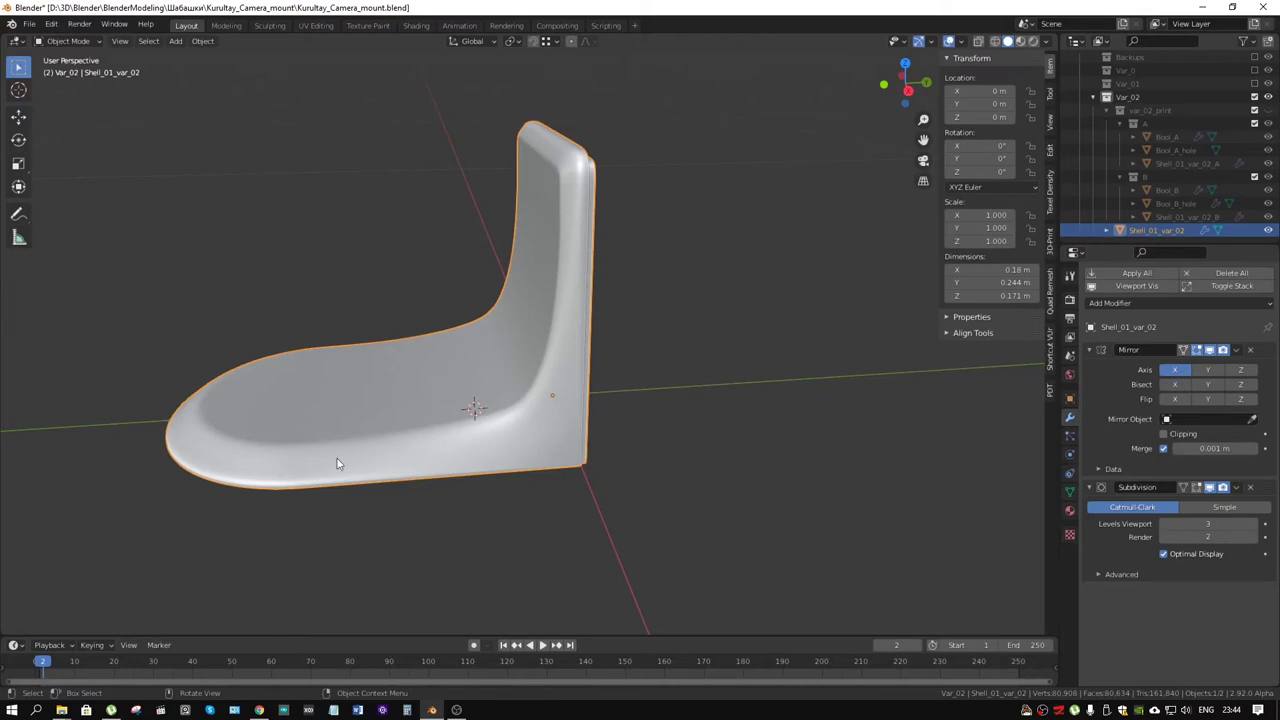
click(1268, 230)
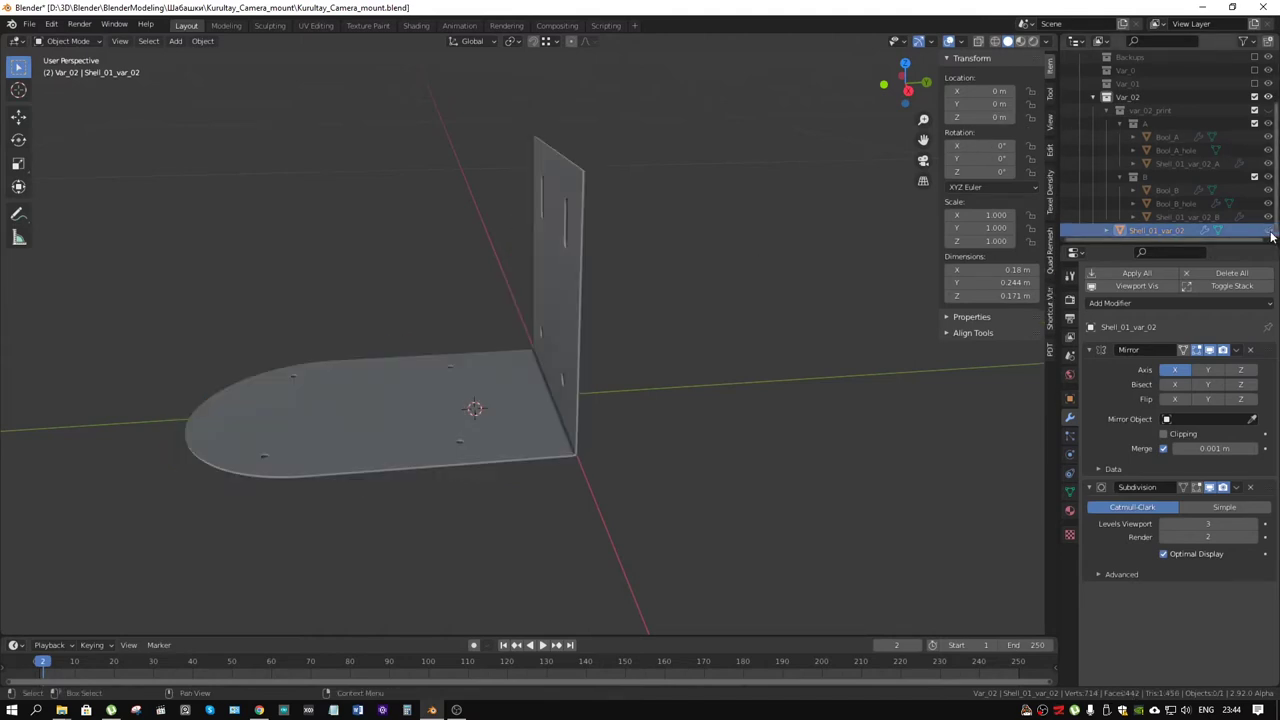
Show var_02_print, hide collection B, and isolate Shell_01_var_02_A in local view
click(1268, 111)
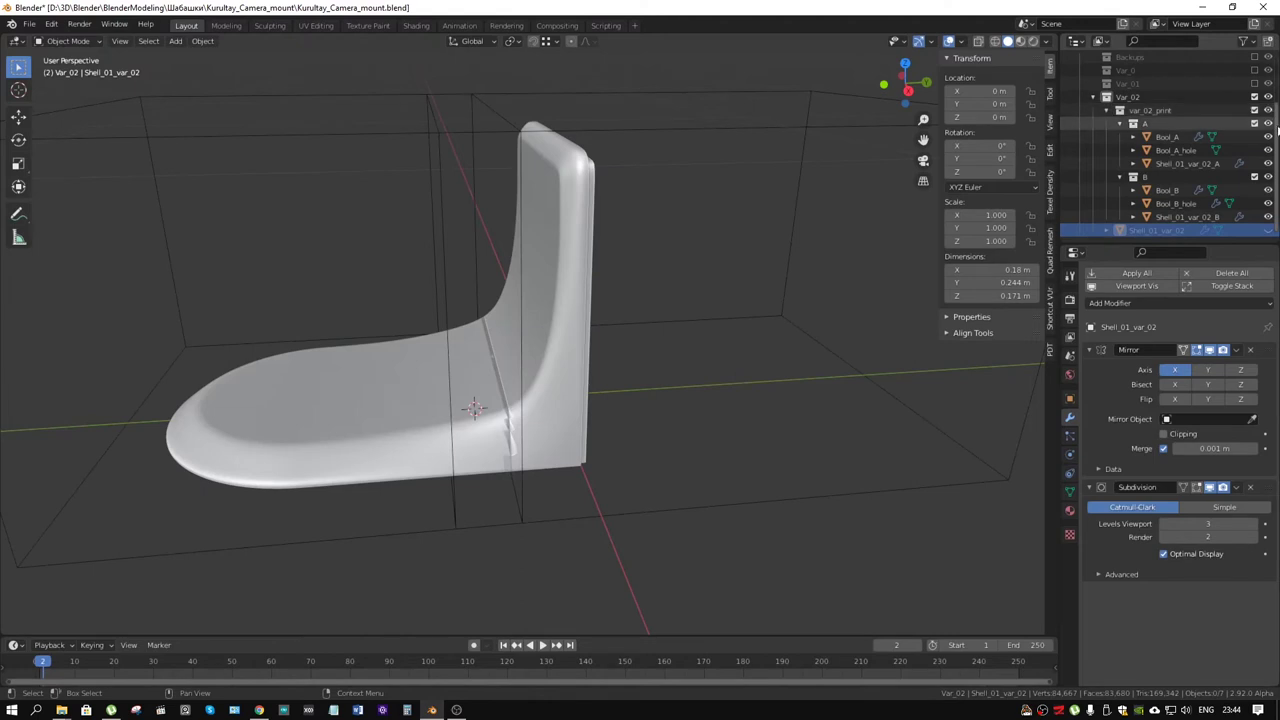
click(1268, 176)
mouse_move(765, 270)
middle_down()
mouse_move(642, 304)
mouse_move(793, 250)
mouse_move(730, 410)
middle_up()
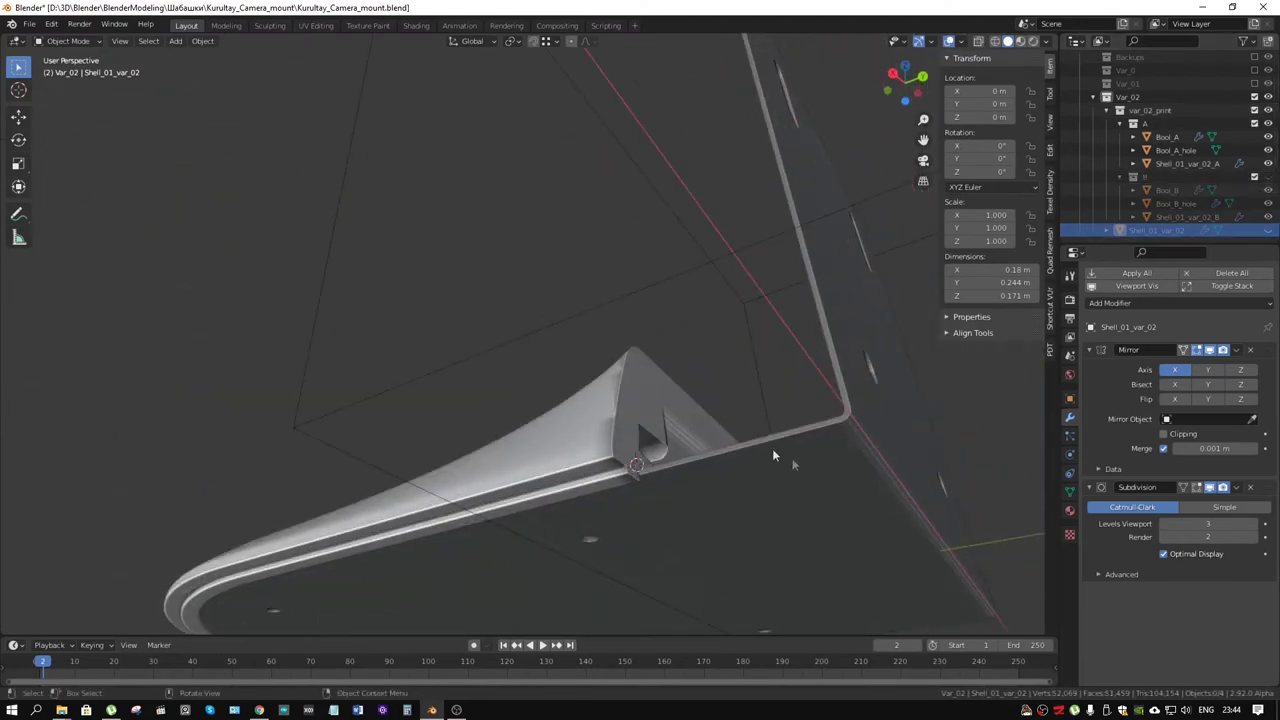
click(664, 433)
key(KP_Decimal)
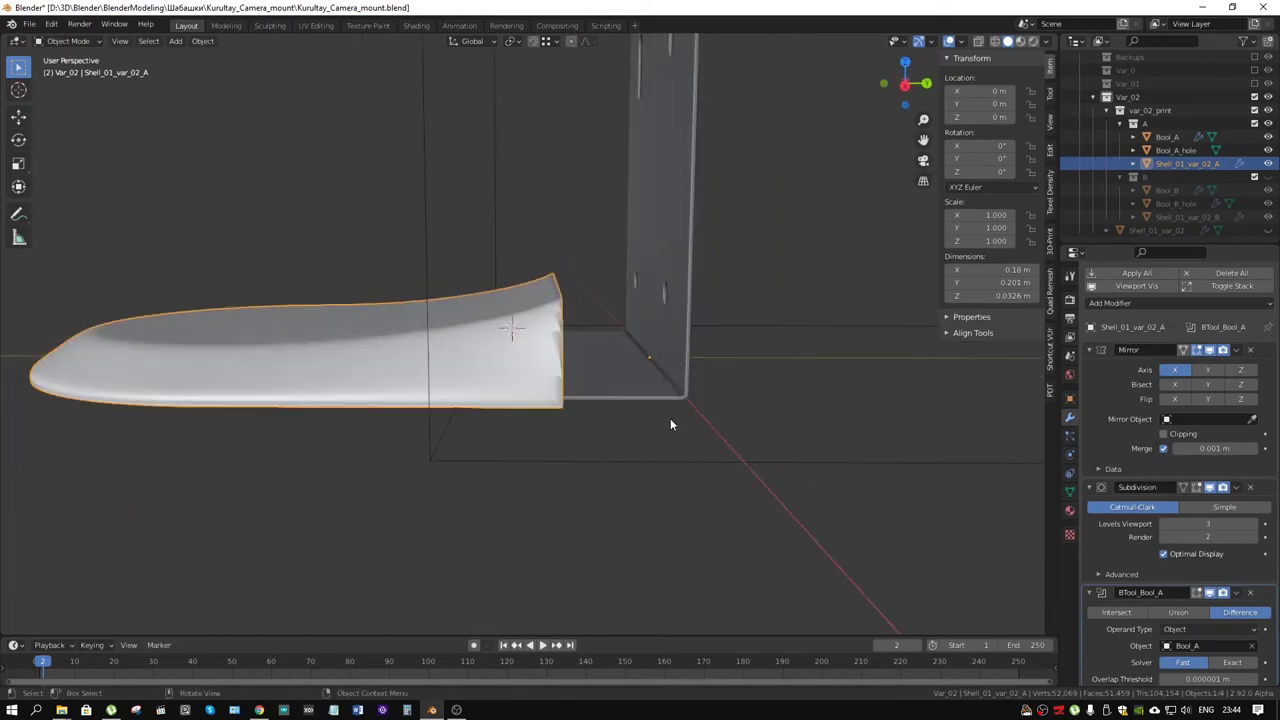
key(KP_Divide)
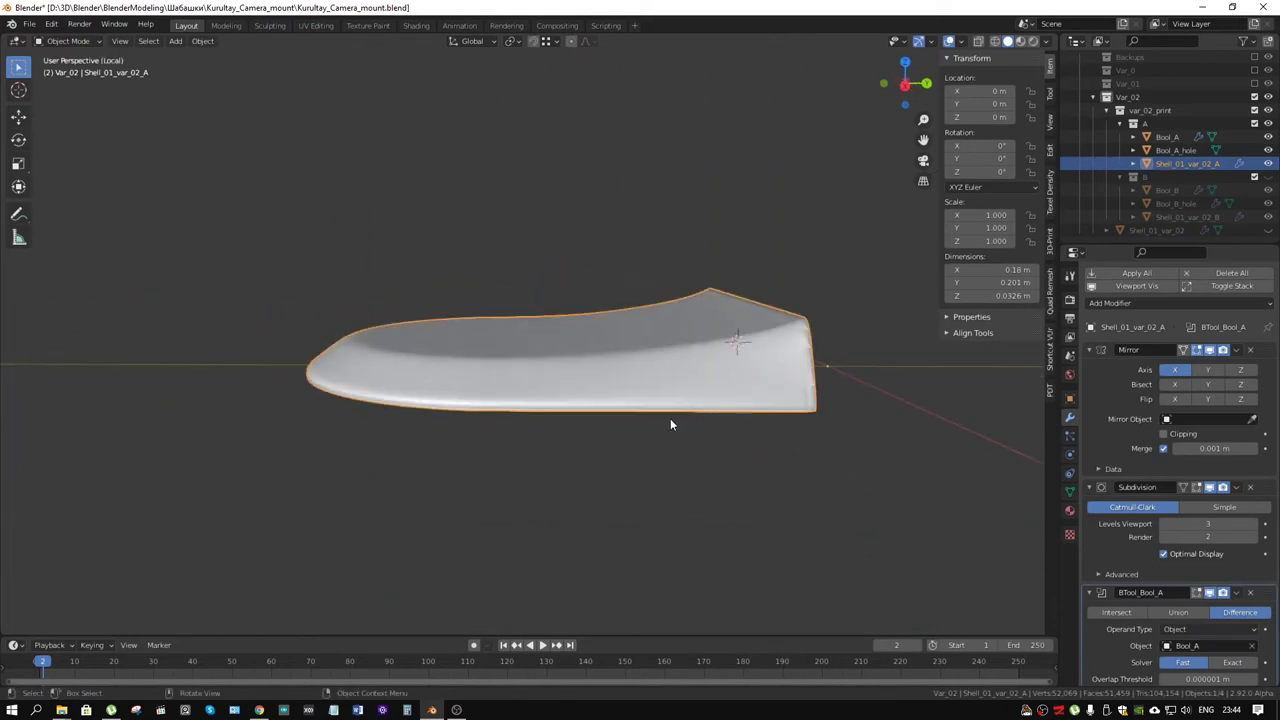
Inspect part A's underside and pin cutter, then hide collection A and exit local view
mouse_move(670, 420)
middle_down()
mouse_move(815, 378)
mouse_move(702, 349)
middle_up()
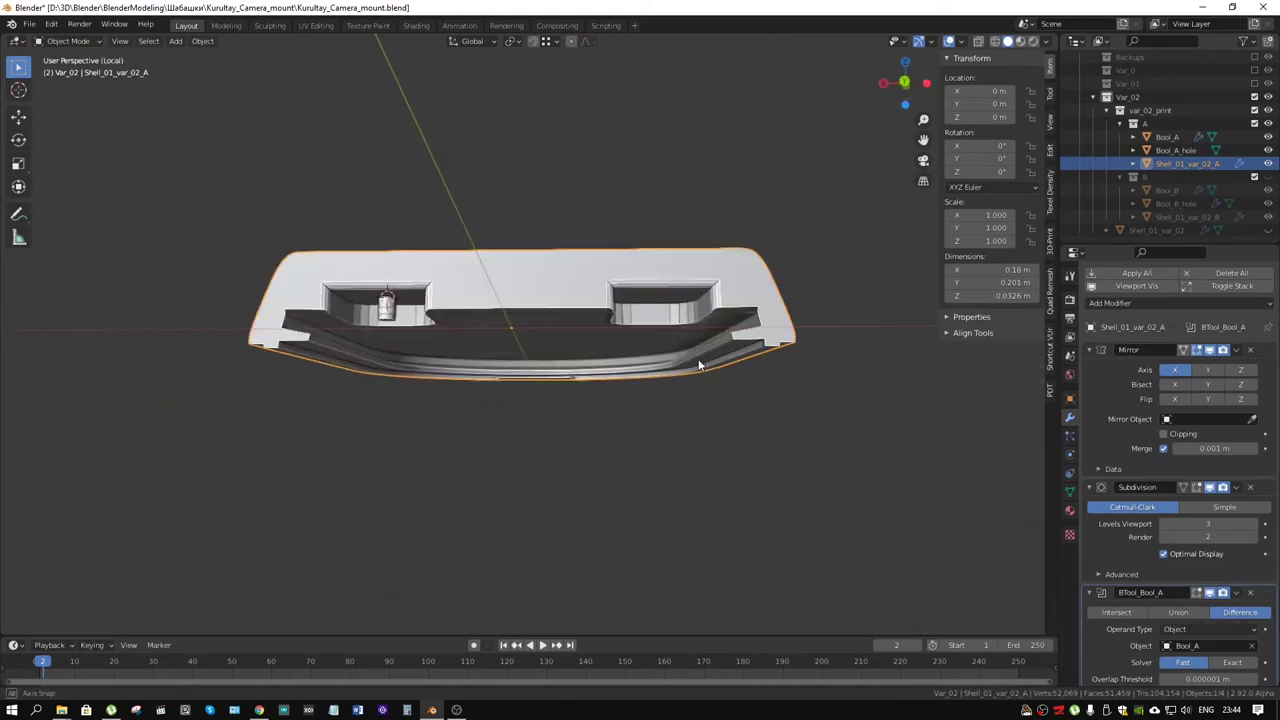
mouse_move(378, 270)
middle_down()
mouse_move(546, 274)
mouse_move(527, 271)
middle_up()
scroll(490, 278, up, 5)
scroll(512, 285, down, 3)
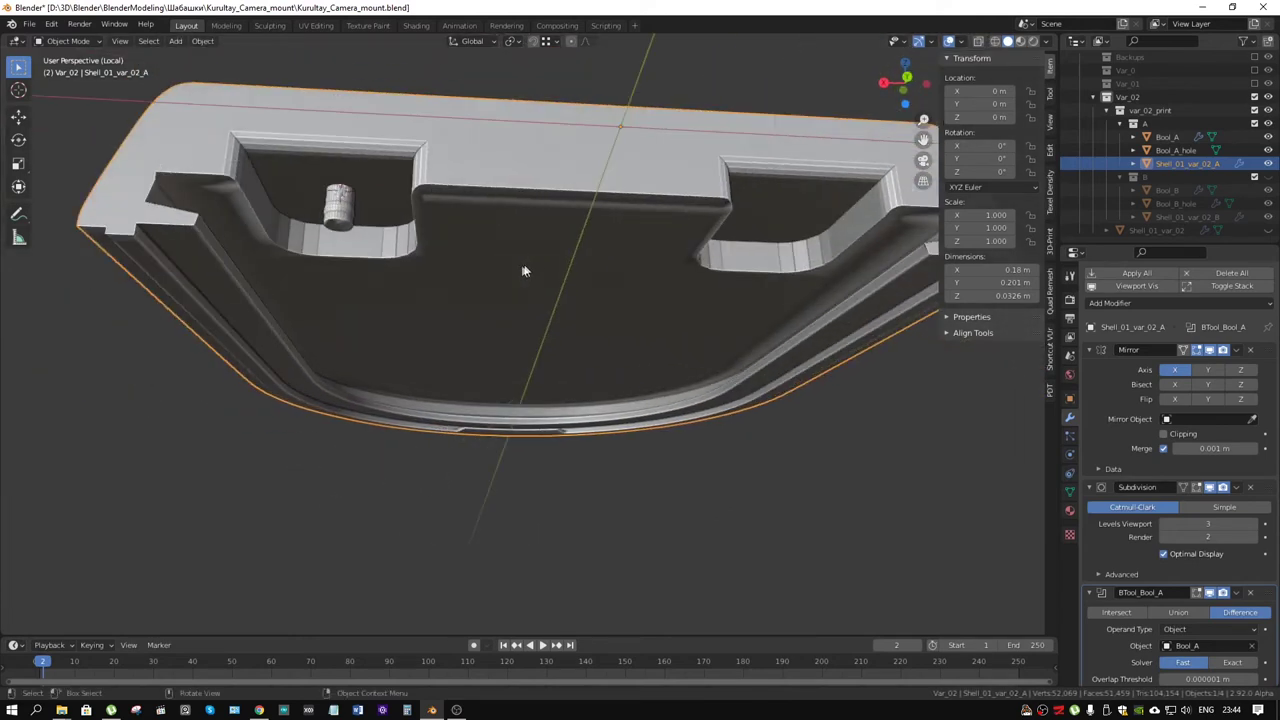
mouse_move(365, 218)
middle_down()
mouse_move(375, 188)
mouse_move(416, 198)
middle_up()
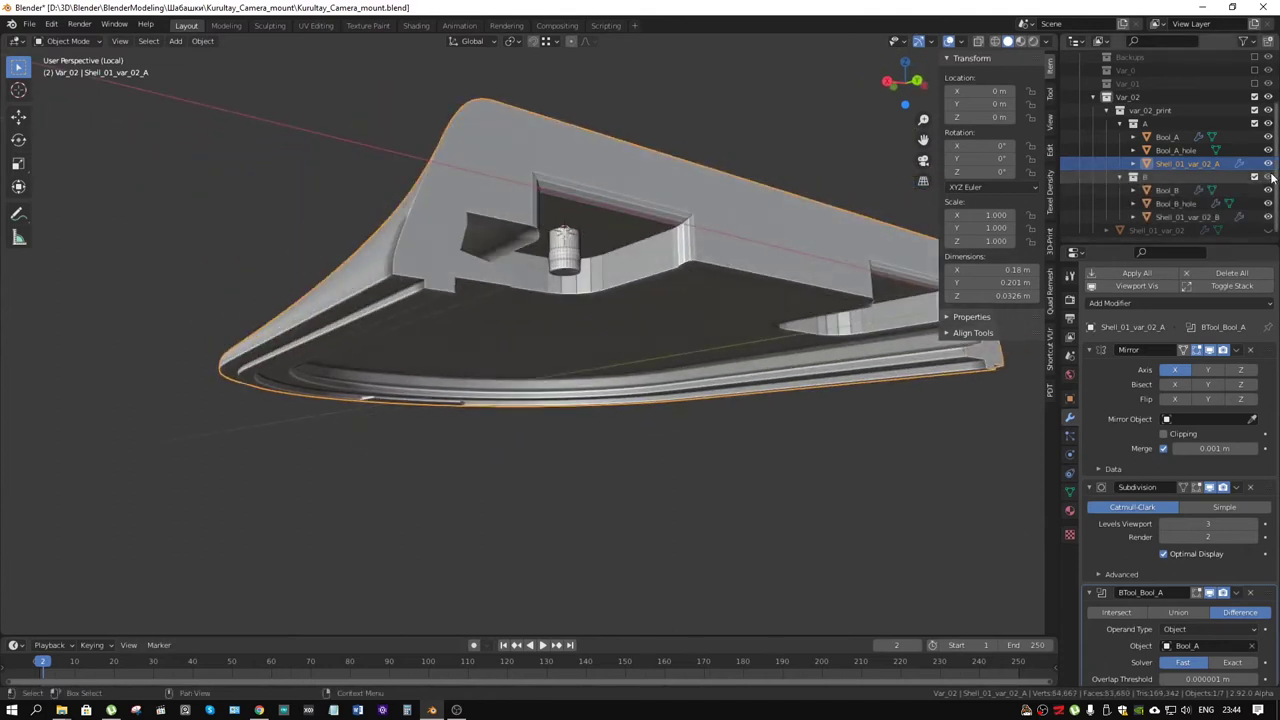
click(1268, 123)
middle_drag(940, 300, 579, 279)
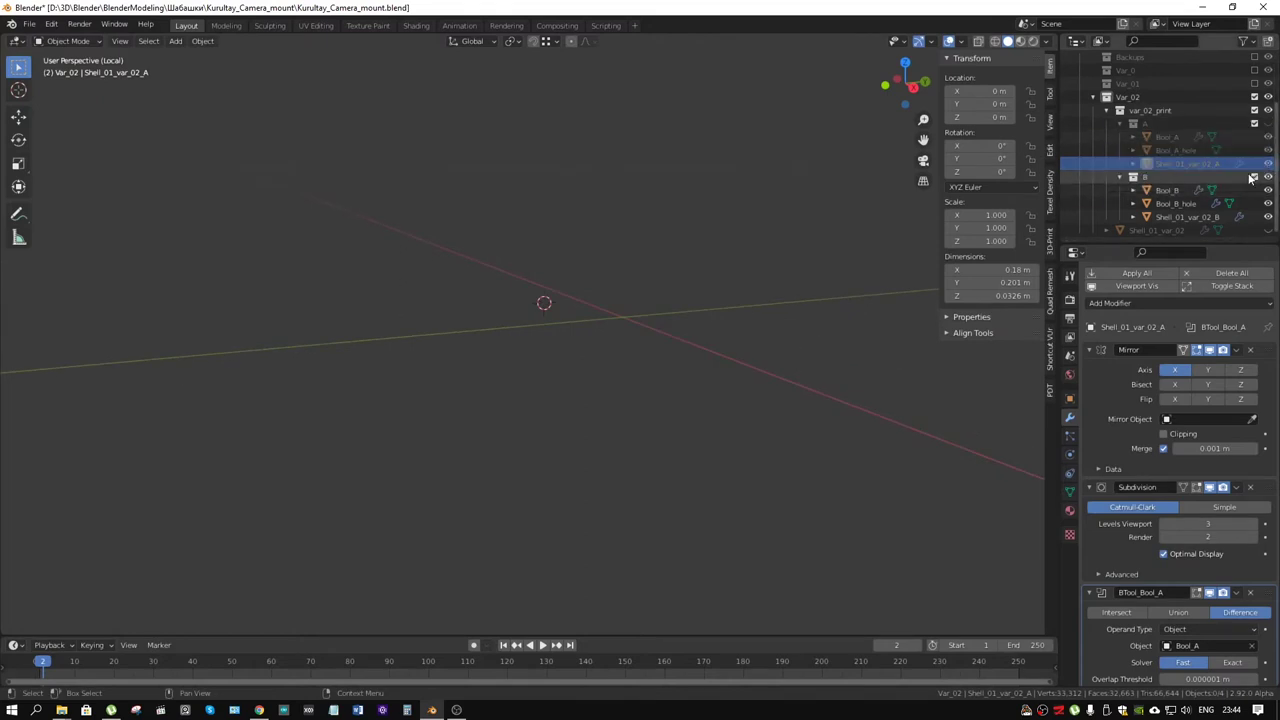
key(KP_Divide)
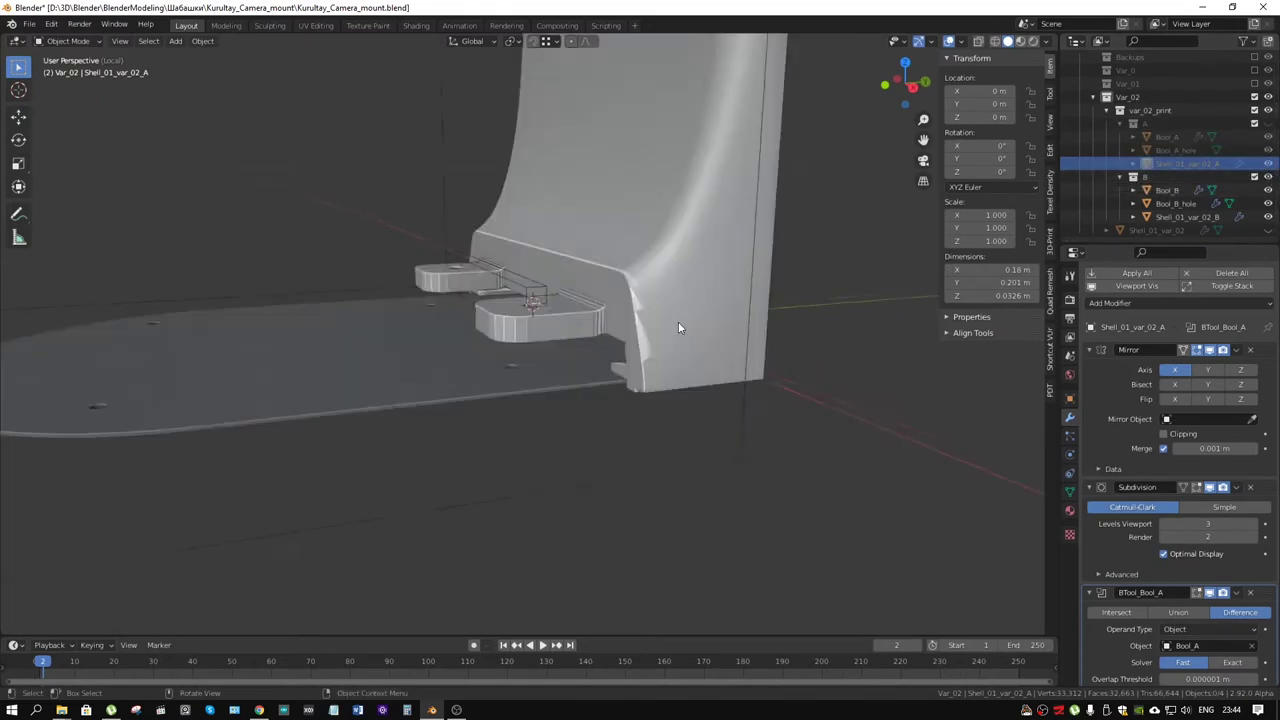
Select Shell_01_var_02_B and orbit around it, starting and cancelling a move
click(678, 327)
mouse_move(678, 327)
middle_down()
mouse_move(629, 353)
mouse_move(836, 435)
mouse_move(662, 473)
mouse_move(649, 401)
mouse_move(700, 424)
mouse_move(659, 370)
mouse_move(448, 425)
mouse_move(768, 299)
mouse_move(780, 224)
mouse_move(764, 250)
mouse_move(871, 306)
middle_up()
scroll(629, 353, up, 3)
scroll(662, 473, down, 3)
scroll(448, 425, down, 3)
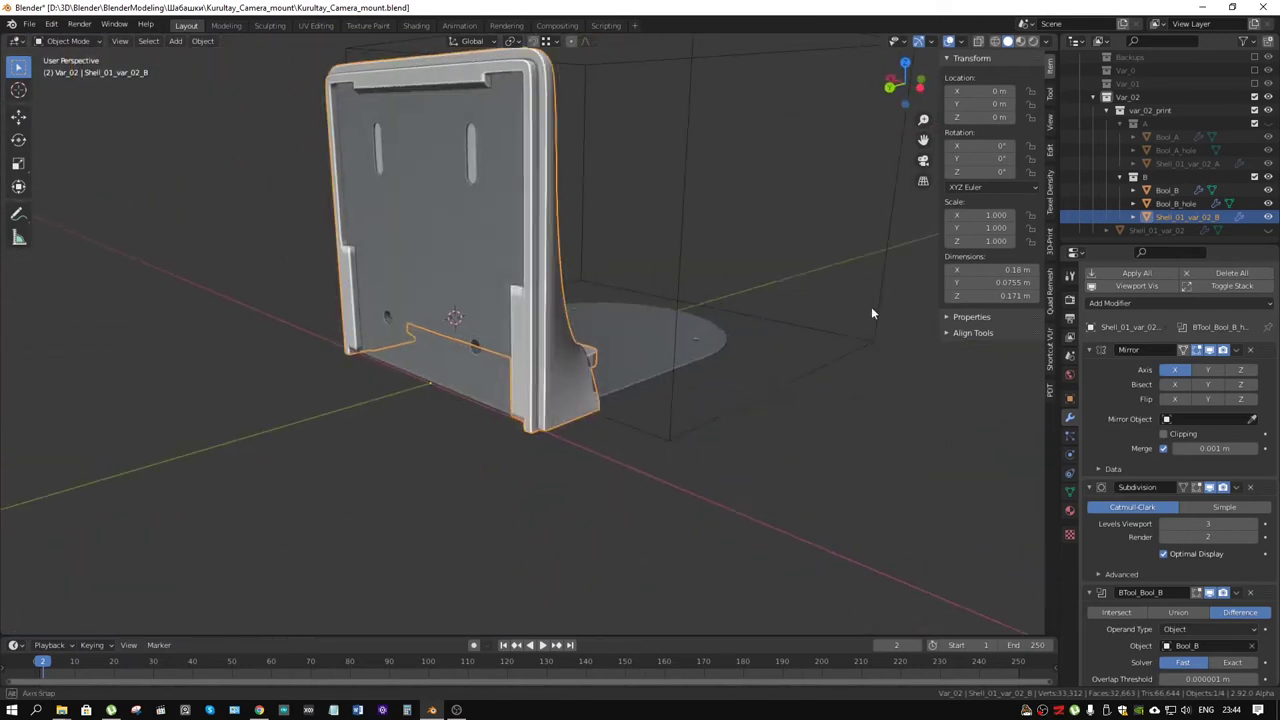
middle_drag(689, 303, 632, 305)
mouse_move(595, 187)
middle_down()
mouse_move(612, 328)
mouse_move(714, 327)
middle_up()
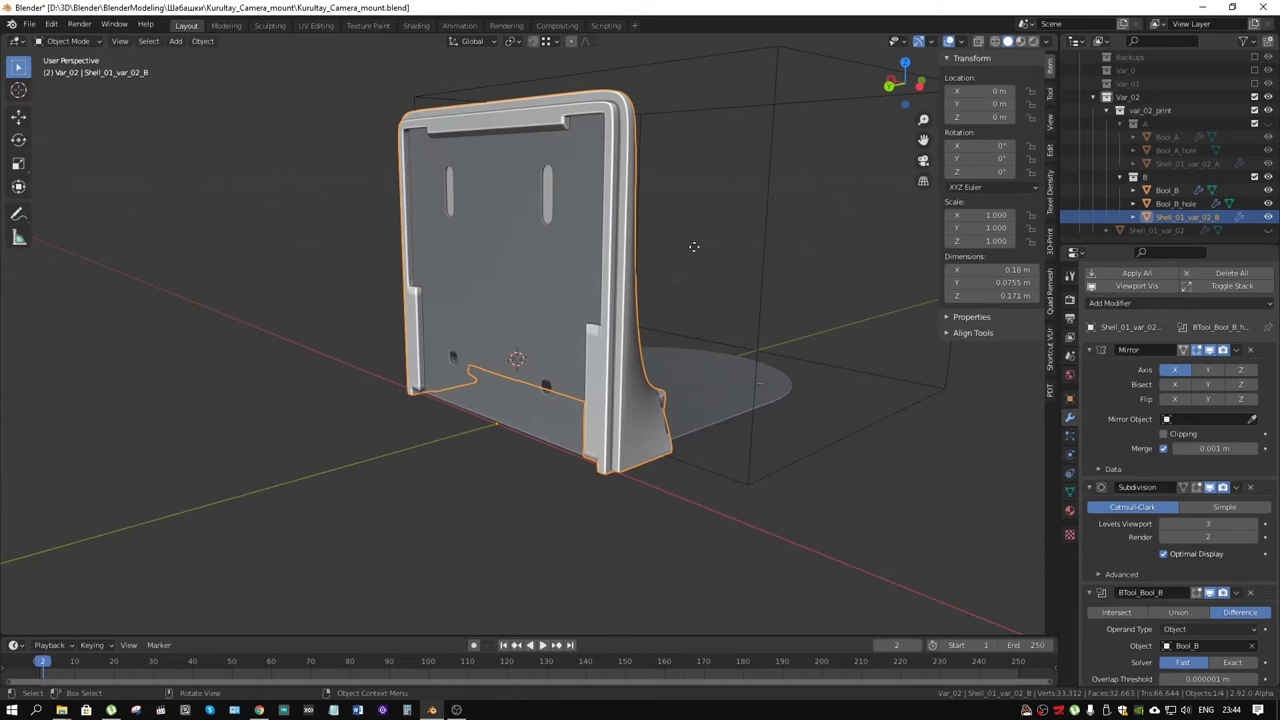
key(g)
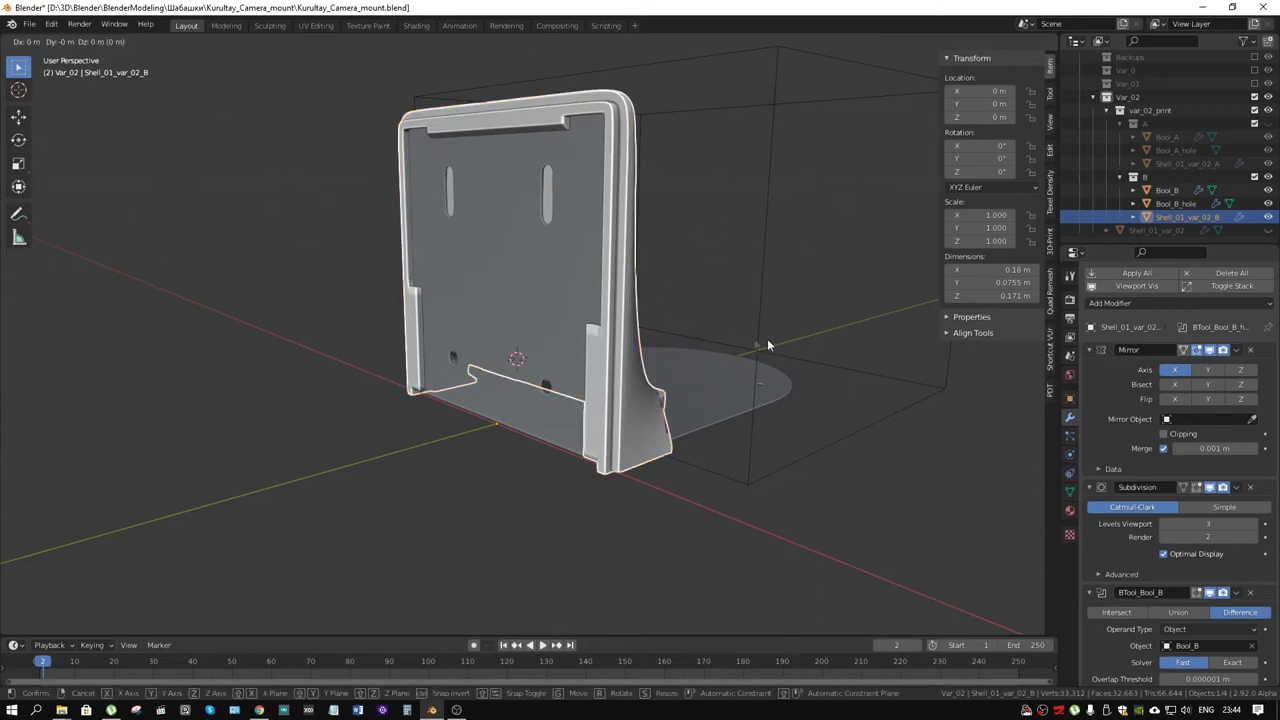
key(Escape)
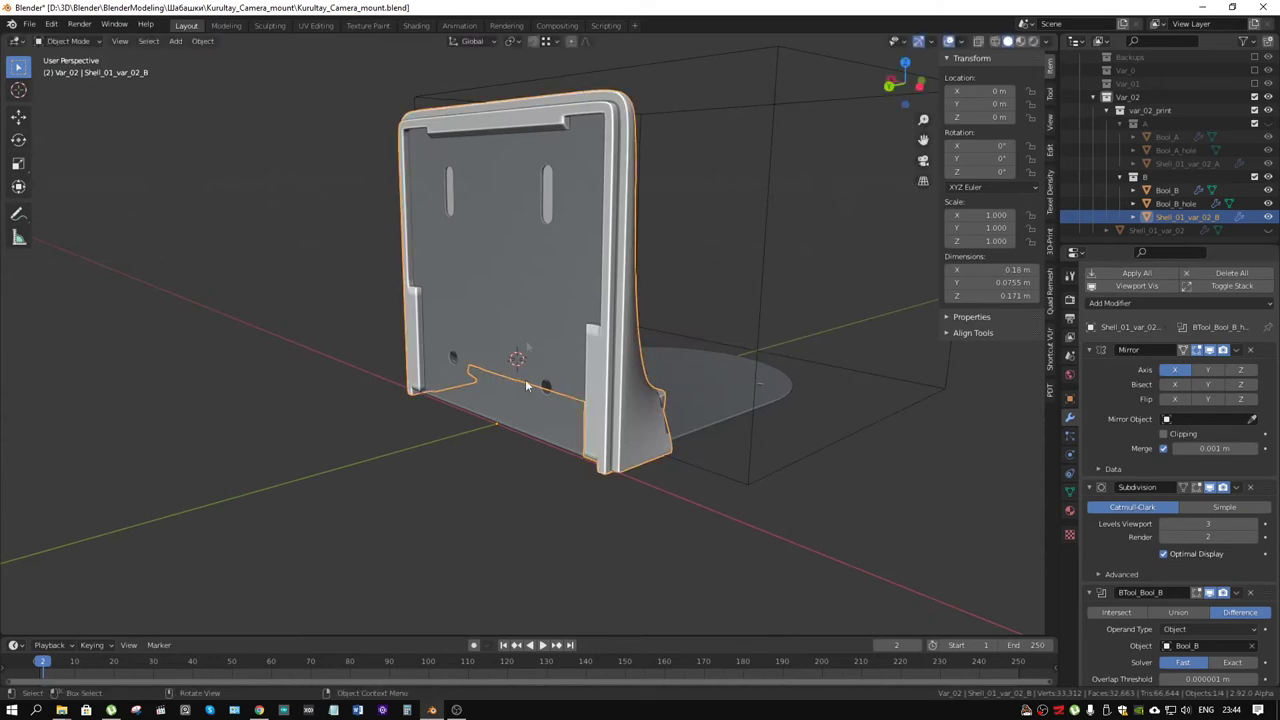
Inspect part B's edge and base tabs up close, then show collection A again
mouse_move(575, 320)
middle_down()
mouse_move(596, 247)
mouse_move(432, 322)
middle_up()
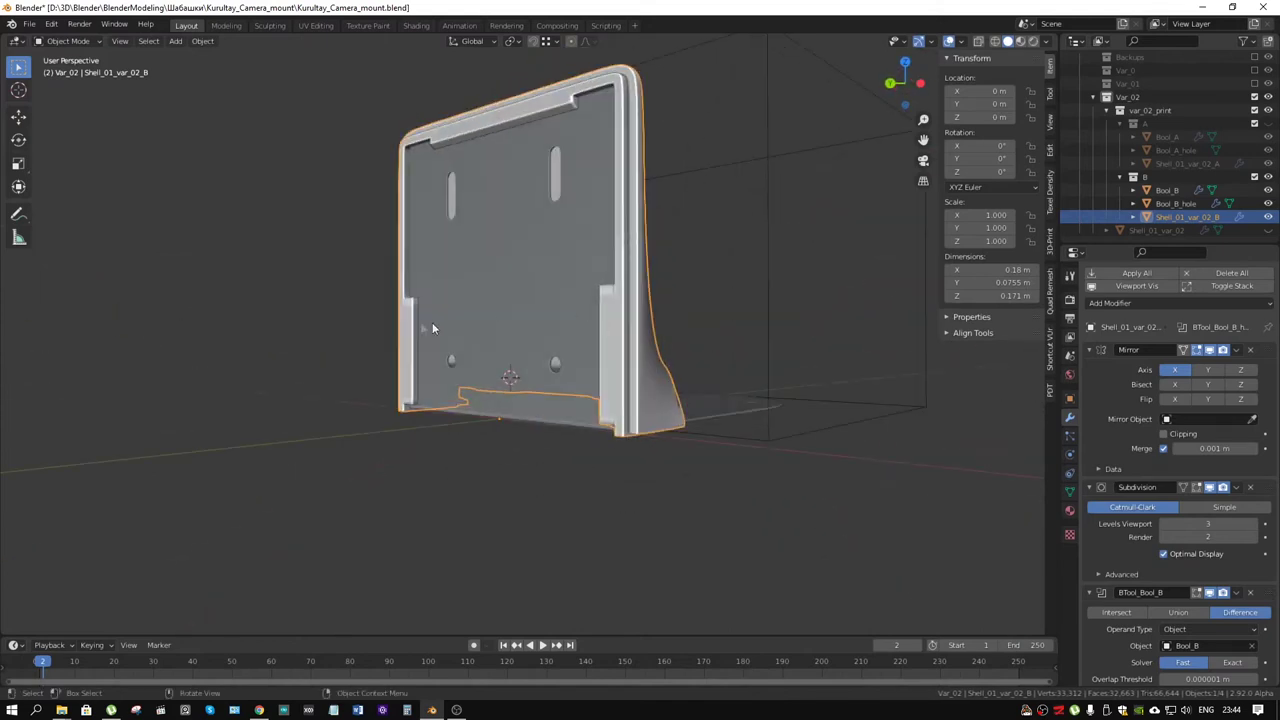
middle_drag(518, 330, 449, 334)
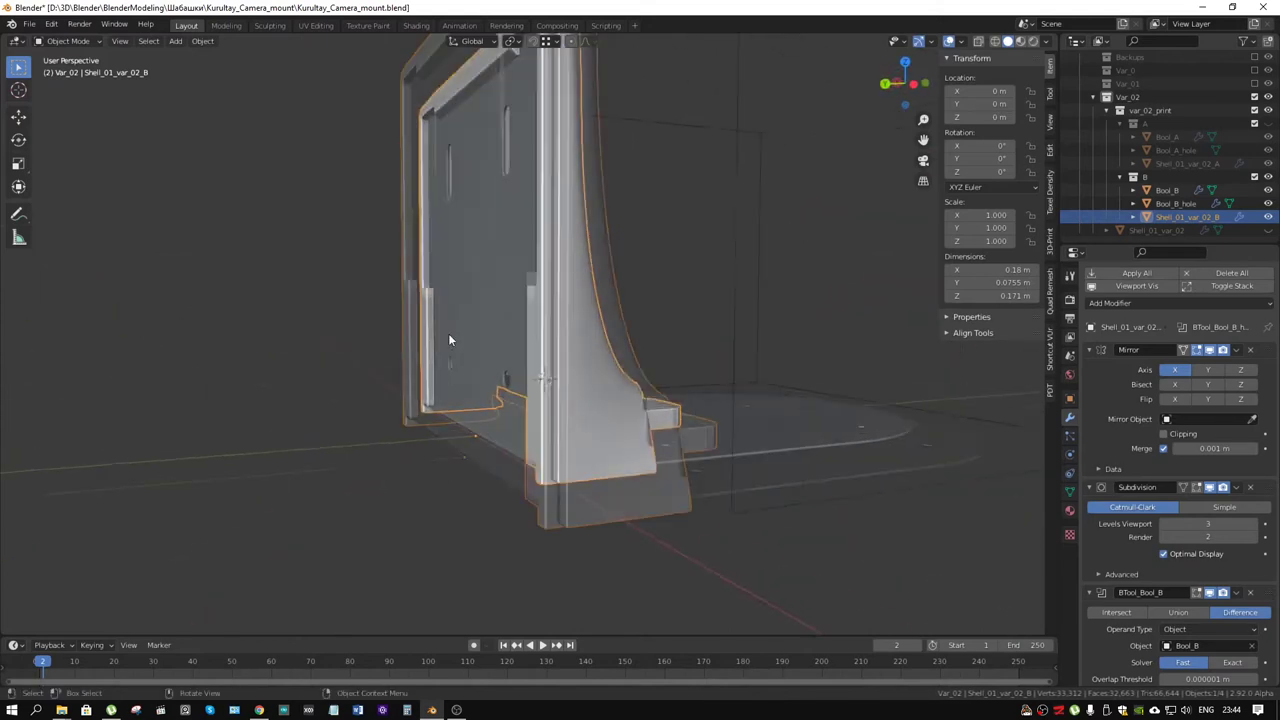
scroll(376, 303, up, 3)
mouse_move(383, 257)
middle_down()
mouse_move(457, 177)
mouse_move(474, 294)
mouse_move(548, 293)
mouse_move(450, 270)
middle_up()
scroll(457, 177, down, 3)
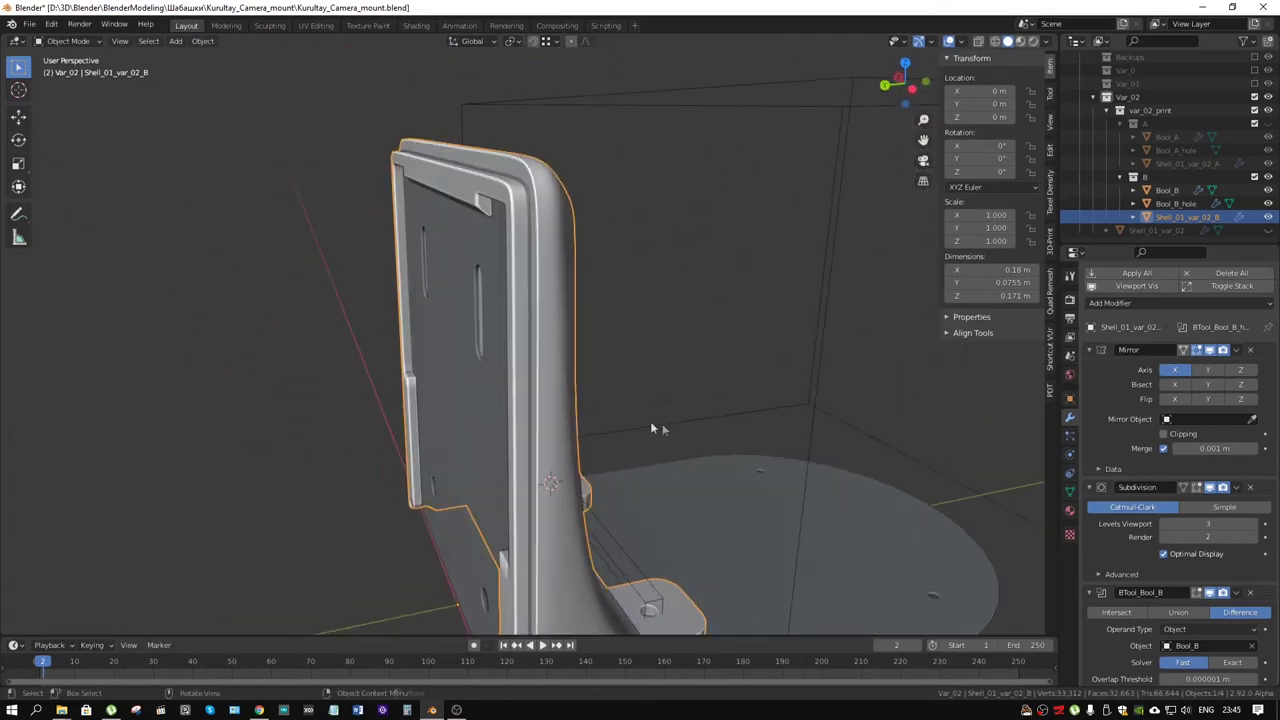
scroll(566, 385, up, 3)
mouse_move(600, 291)
middle_down()
mouse_move(600, 331)
mouse_move(548, 337)
mouse_move(562, 332)
middle_up()
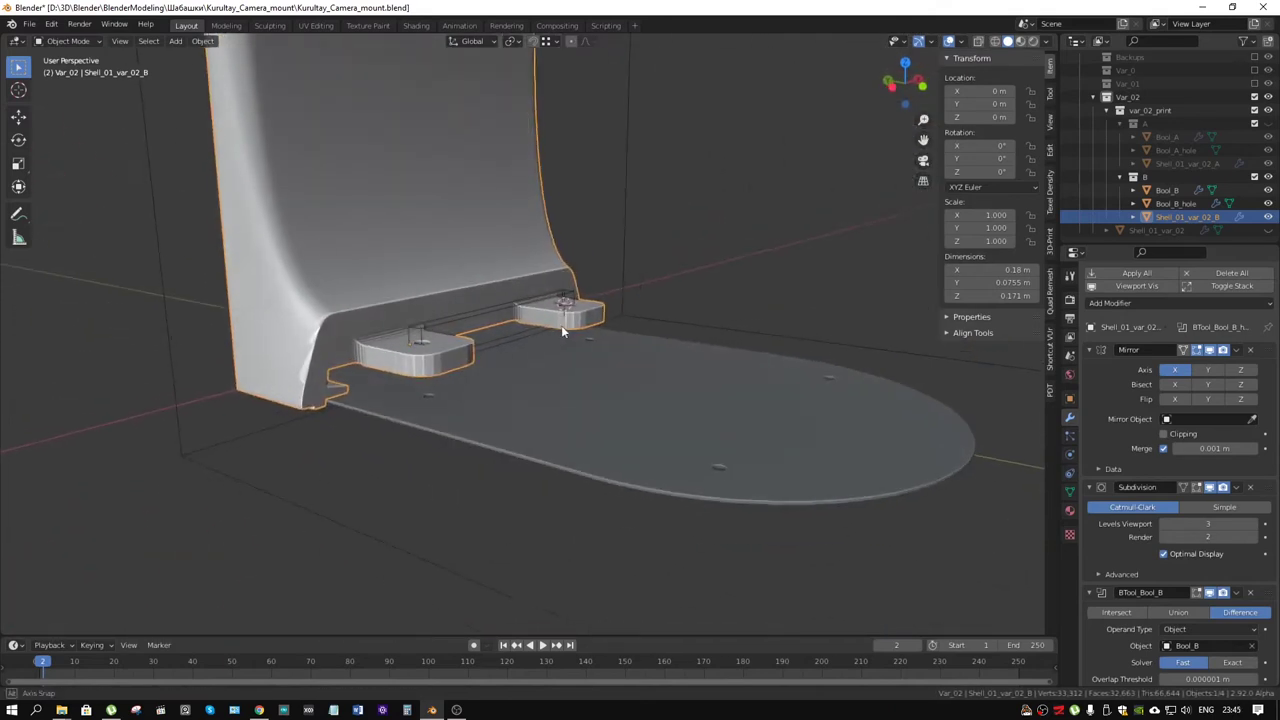
click(1268, 123)
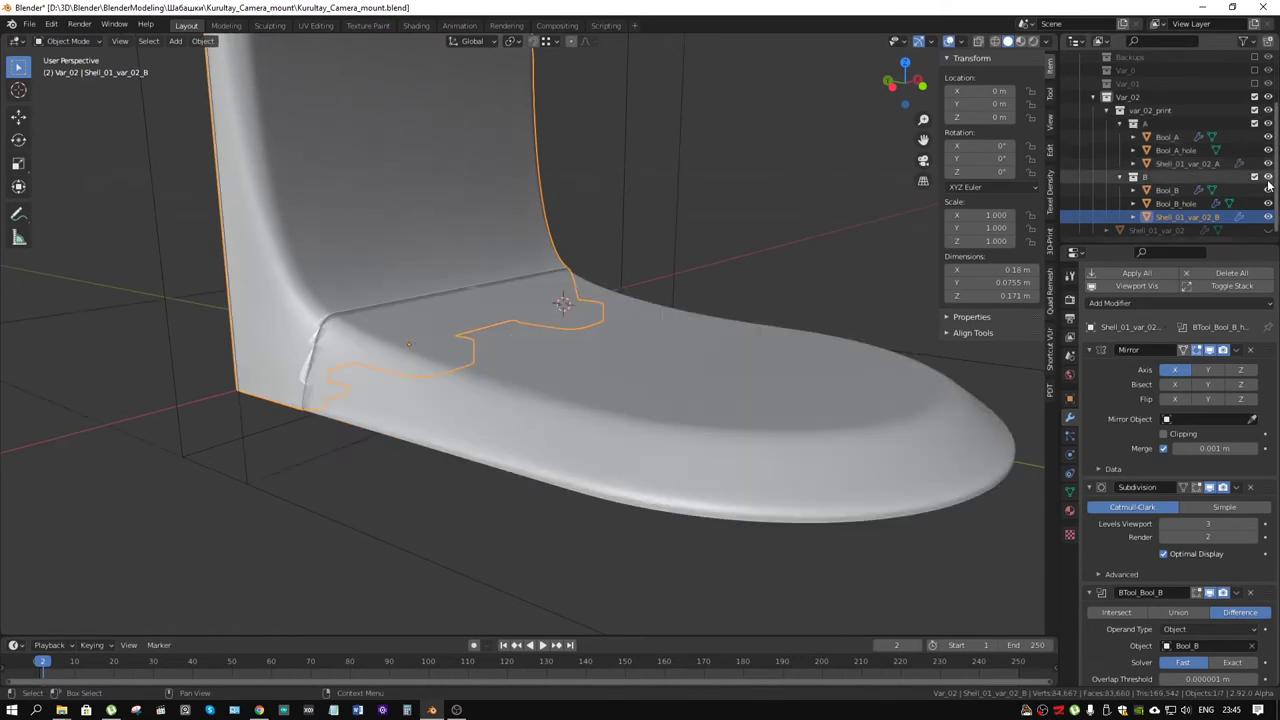
Hide collection B and inspect the base slot and ring rim, toggling X-ray on and off
click(1268, 177)
mouse_move(780, 300)
middle_down()
mouse_move(797, 308)
mouse_move(824, 272)
mouse_move(491, 283)
mouse_move(426, 323)
mouse_move(528, 326)
mouse_move(524, 311)
mouse_move(696, 298)
mouse_move(629, 323)
middle_up()
scroll(662, 350, up, 3)
scroll(634, 362, up, 3)
key(alt+z)
middle_drag(646, 378, 645, 366)
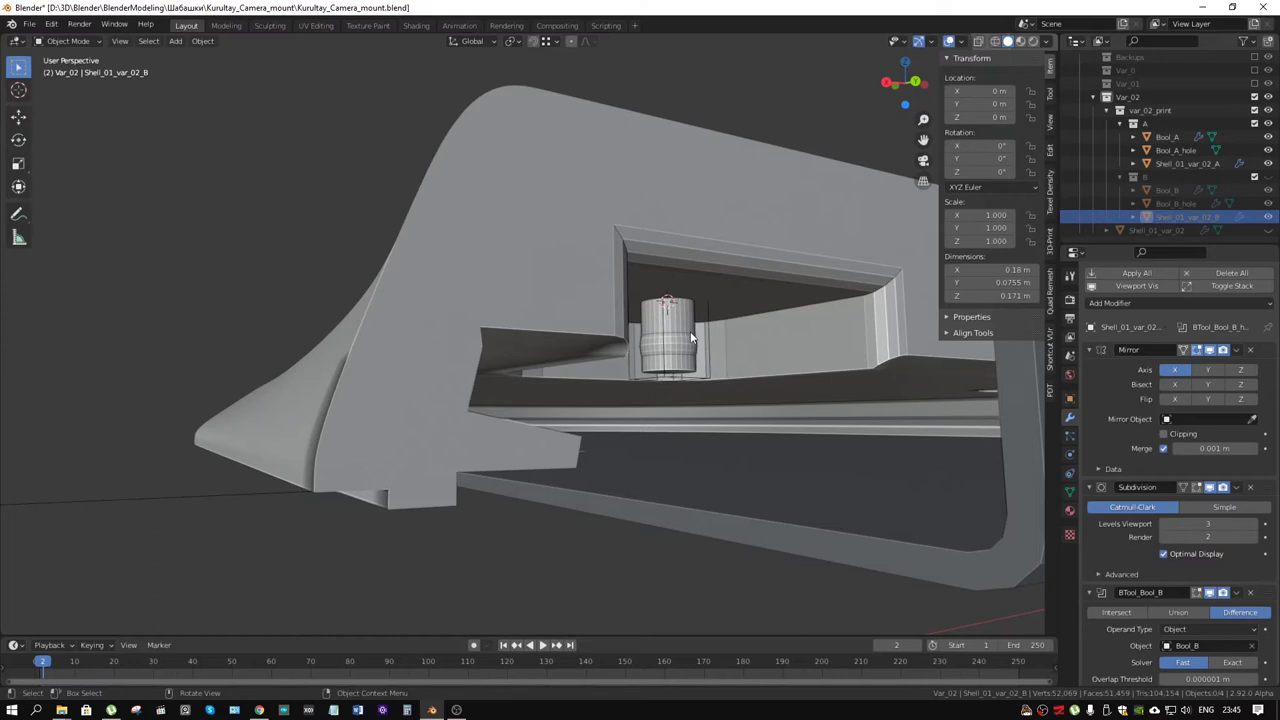
key(alt+z)
mouse_move(407, 333)
middle_down()
mouse_move(517, 300)
mouse_move(469, 334)
mouse_move(557, 360)
mouse_move(487, 384)
mouse_move(592, 300)
mouse_move(598, 376)
mouse_move(742, 333)
mouse_move(656, 369)
mouse_move(642, 397)
mouse_move(655, 352)
mouse_move(602, 380)
mouse_move(601, 366)
middle_up()
scroll(600, 370, down, 3)
scroll(603, 366, down, 3)
key(alt+z)
Hide the Mount_plate with H and select the Bool_A_hole cylinder in the bracket pocket
click(601, 367)
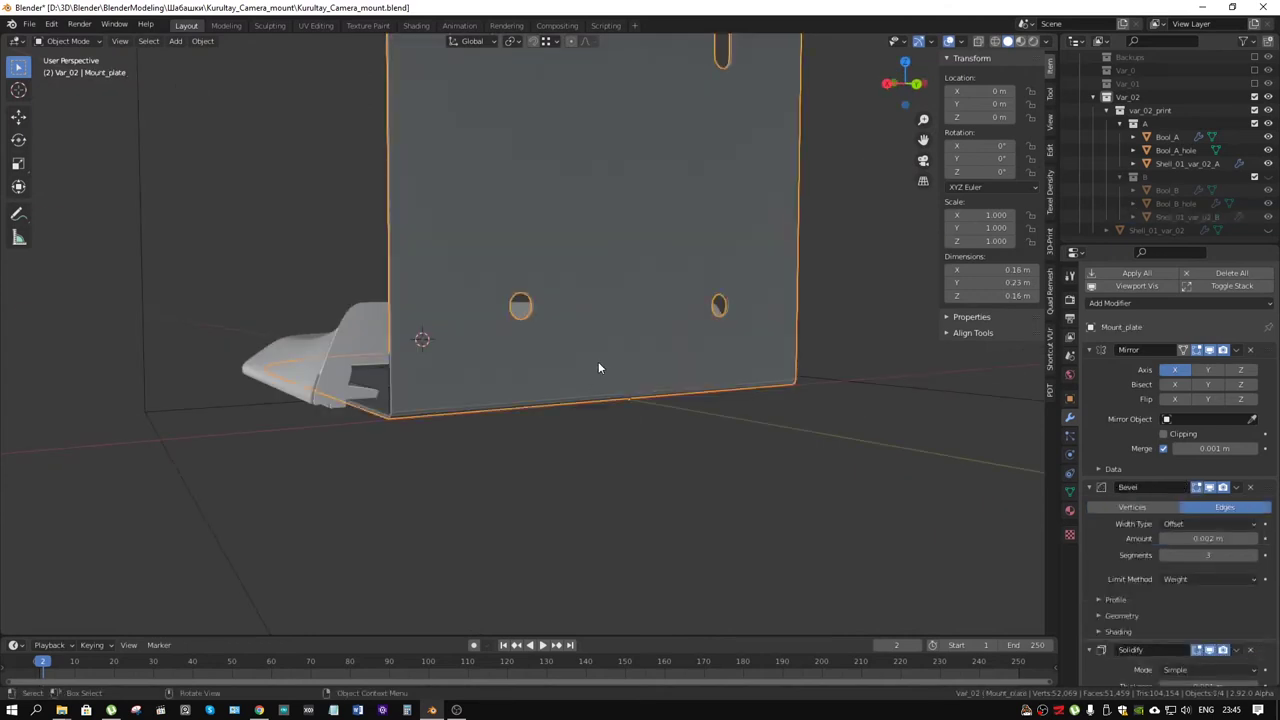
scroll(1182, 139, up, 3)
key(h)
scroll(496, 420, down, 5)
scroll(491, 420, up, 1)
middle_drag(489, 418, 383, 348)
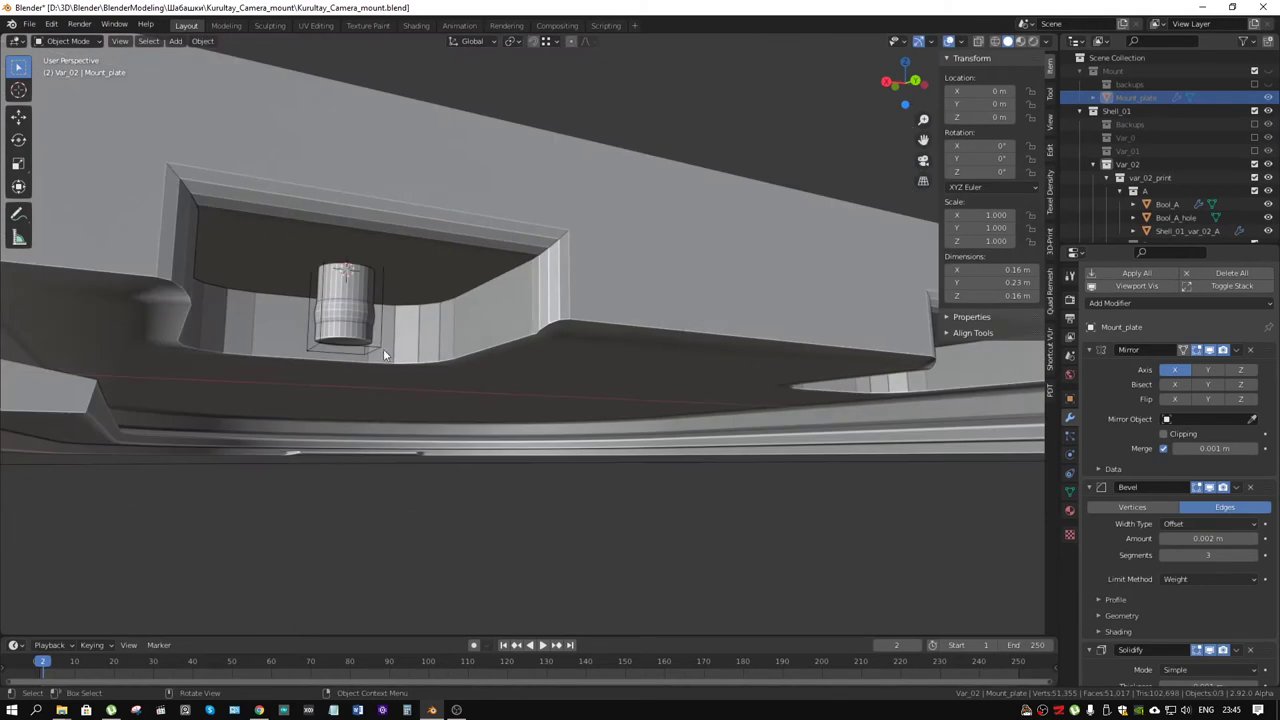
click(379, 328)
click(1150, 278)
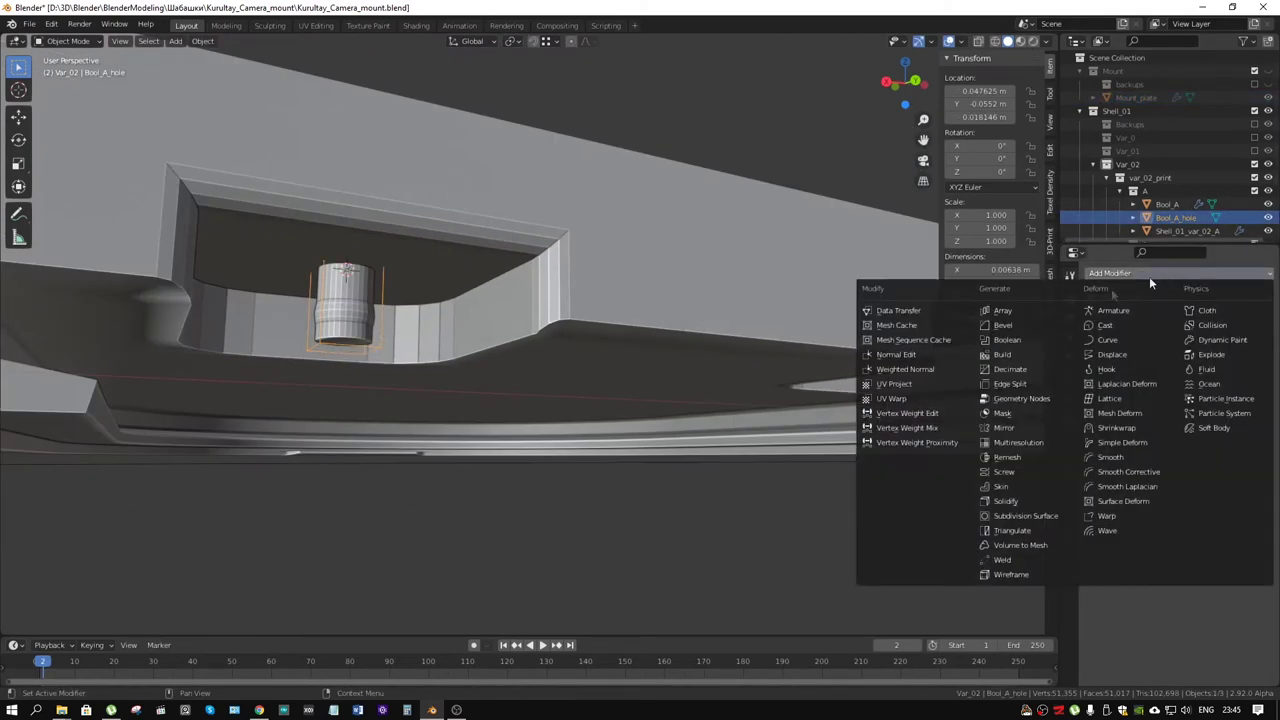
Add a Mirror modifier to Bool_A_hole with Shell_01_var_02_A as the mirror object
click(1028, 432)
scroll(723, 416, down, 3)
middle_drag(723, 416, 1124, 372)
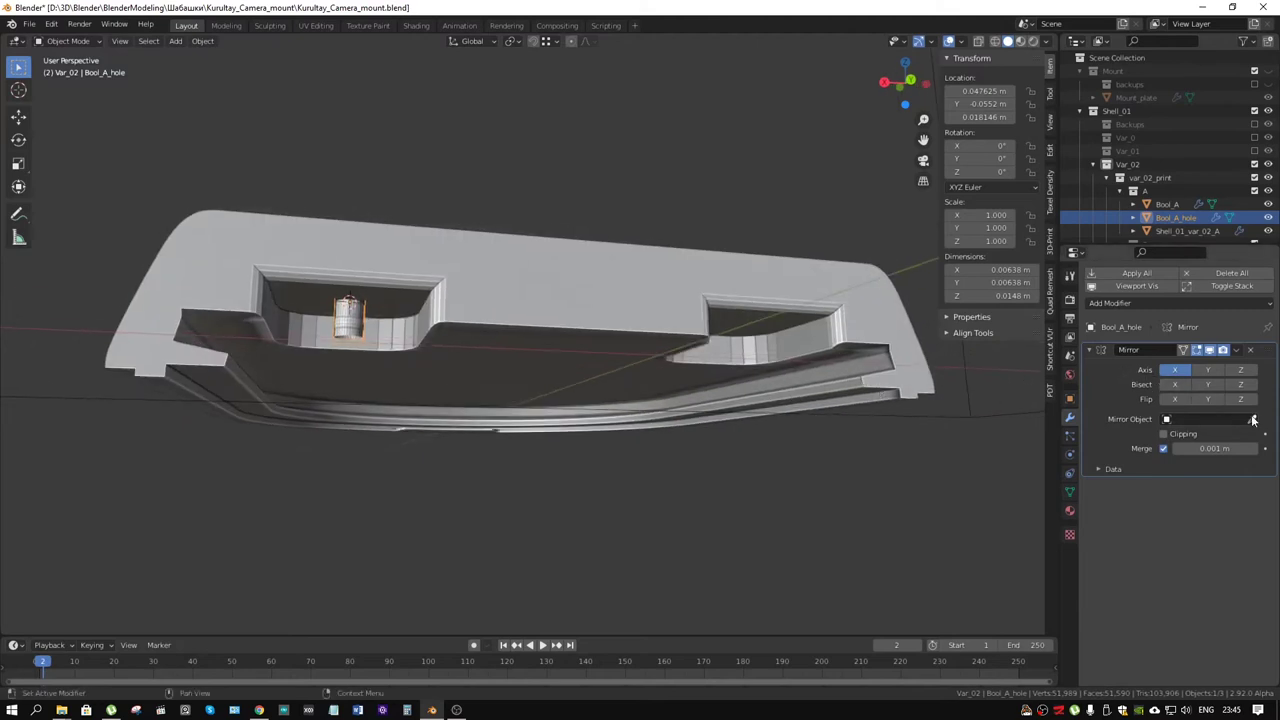
click(642, 298)
mouse_move(803, 381)
middle_down()
mouse_move(779, 465)
mouse_move(734, 420)
mouse_move(726, 343)
mouse_move(720, 387)
middle_up()
click(779, 465)
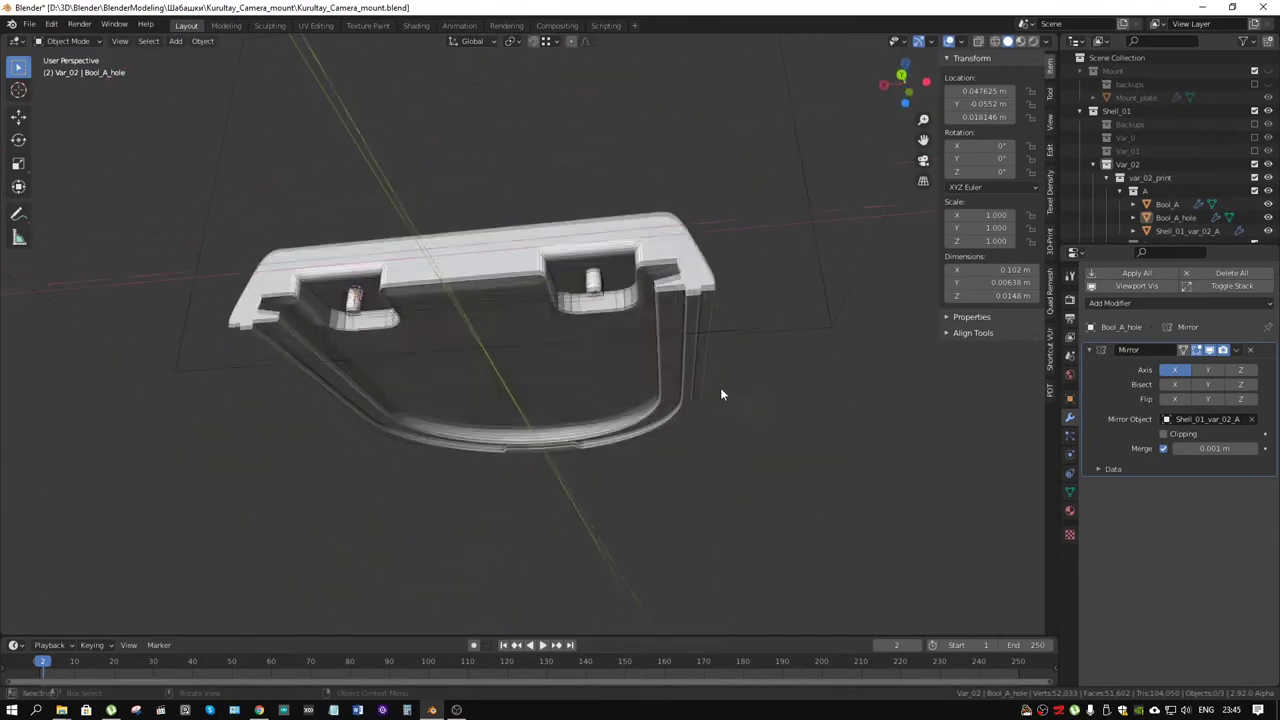
Select the Bool_A cutter box and enter Edit Mode on its mesh
click(797, 323)
middle_drag(797, 323, 857, 418)
key(Tab)
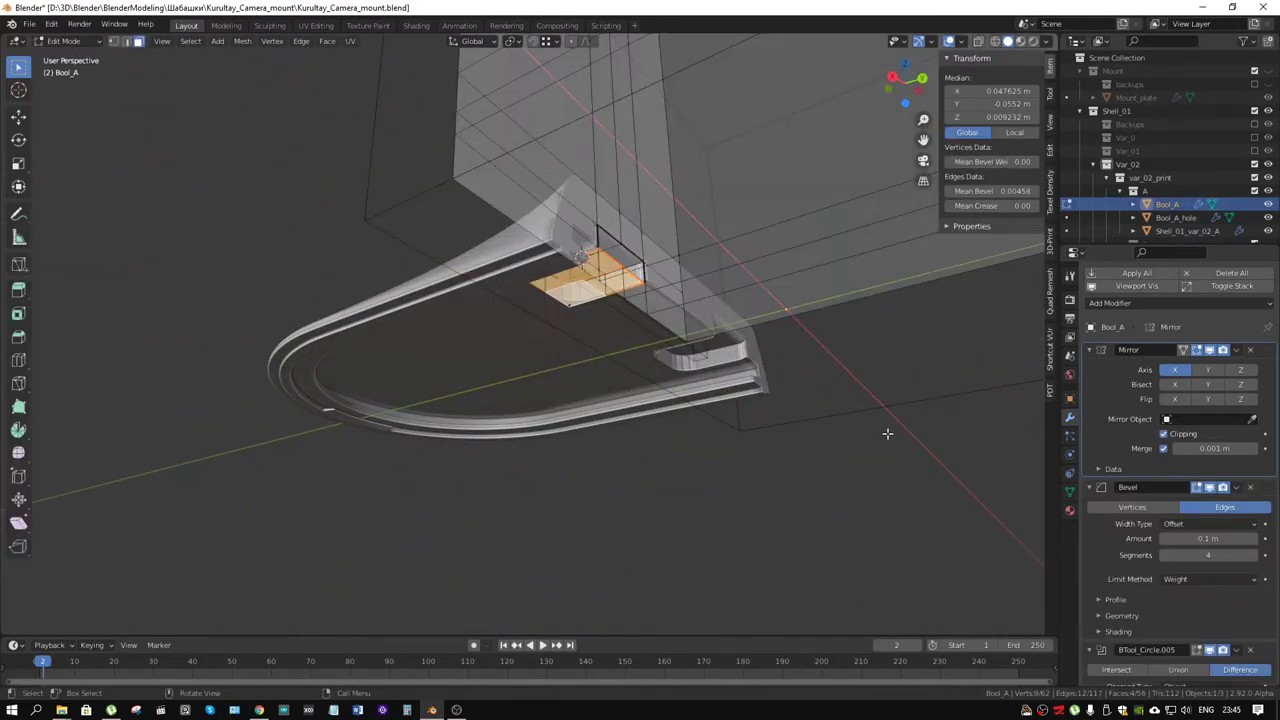
Isolate Bool_A in local view and inspect its mesh in Edit Mode
key(a)
mouse_move(887, 433)
middle_down()
mouse_move(843, 409)
mouse_move(434, 400)
mouse_move(686, 475)
mouse_move(440, 430)
mouse_move(357, 443)
mouse_move(629, 406)
mouse_move(599, 457)
mouse_move(614, 380)
mouse_move(709, 362)
middle_up()
key(KP_Divide)
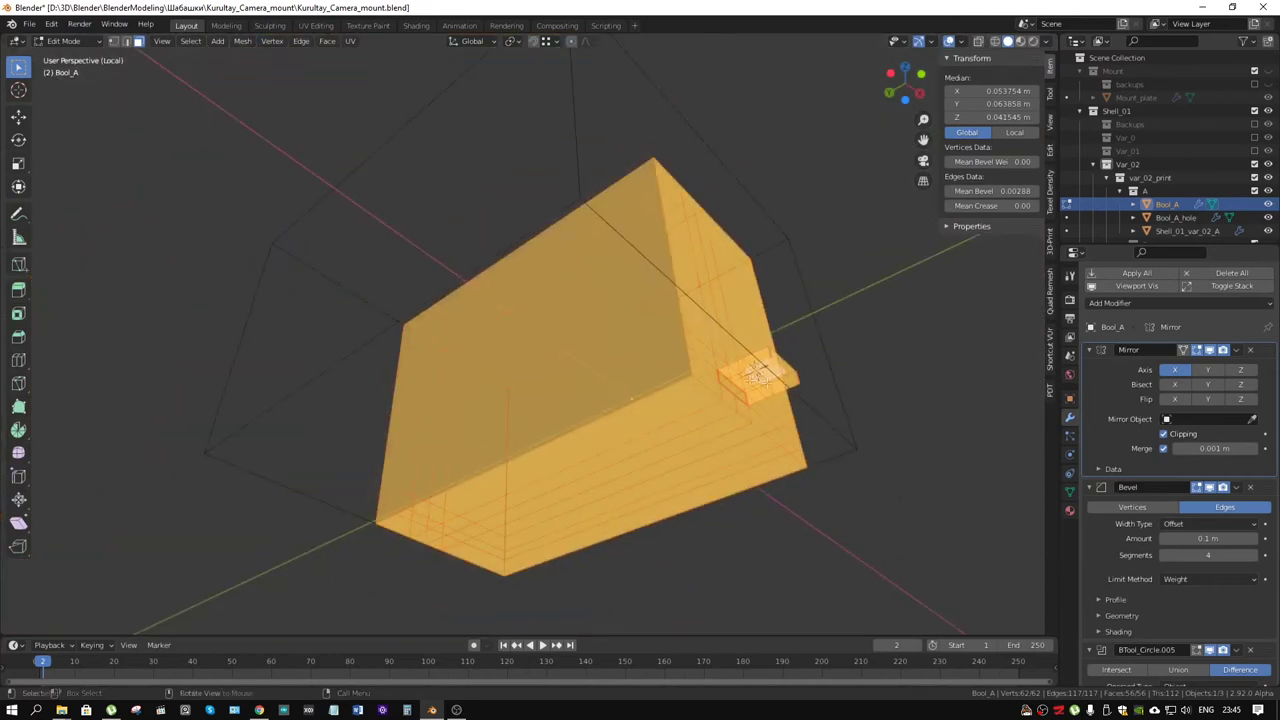
key(alt+a)
mouse_move(914, 394)
middle_down()
mouse_move(643, 520)
mouse_move(671, 333)
middle_up()
scroll(678, 325, up, 5)
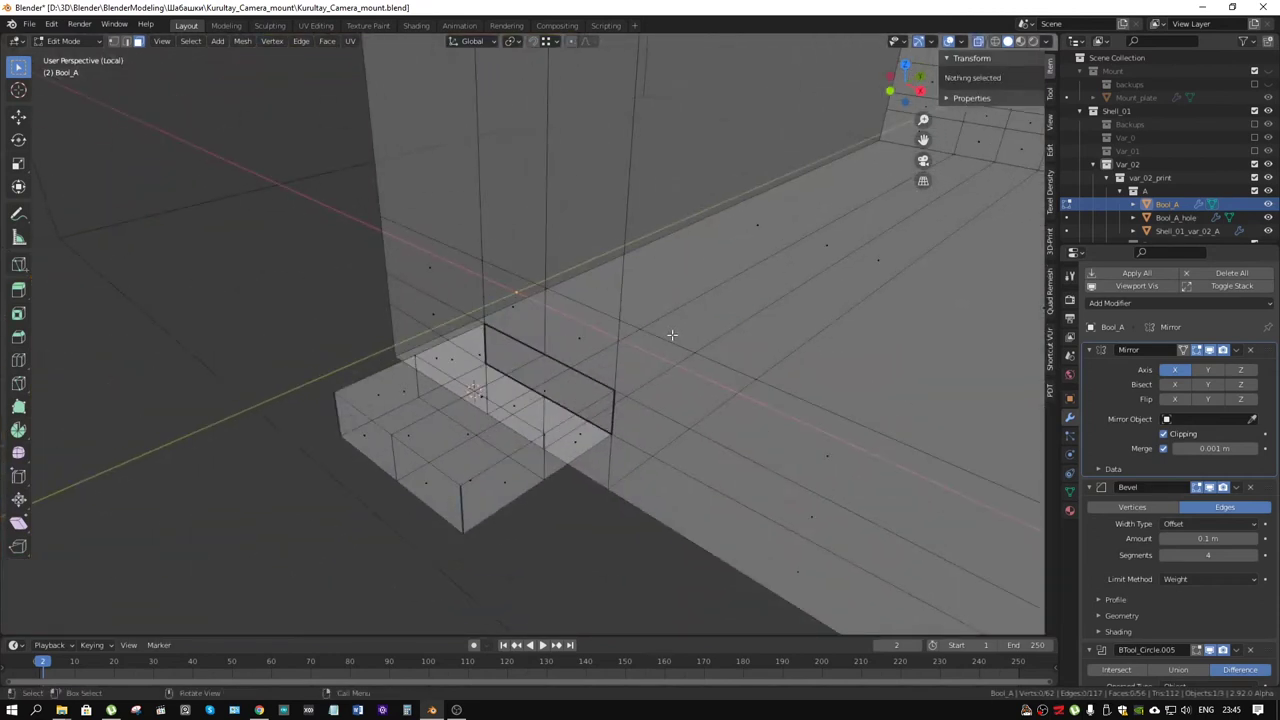
key(Tab)
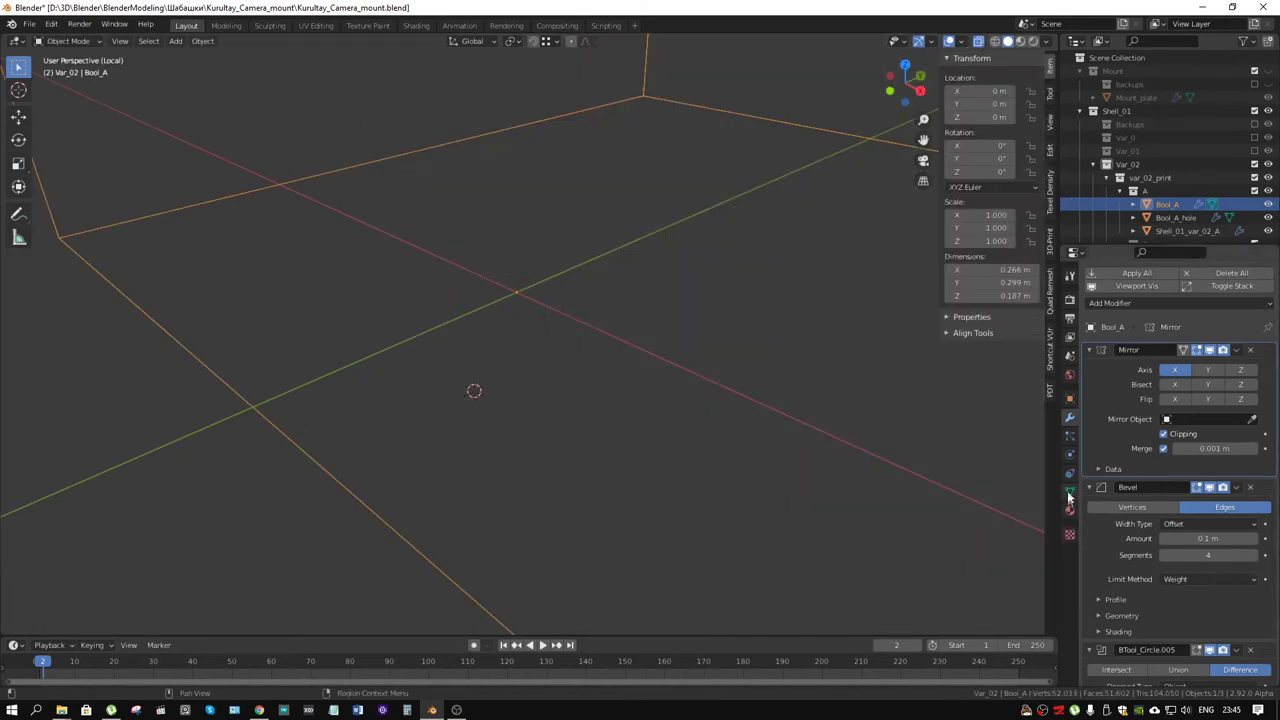
Try Wire display for Bool_A in Object properties, then revert it to Textured
click(1069, 494)
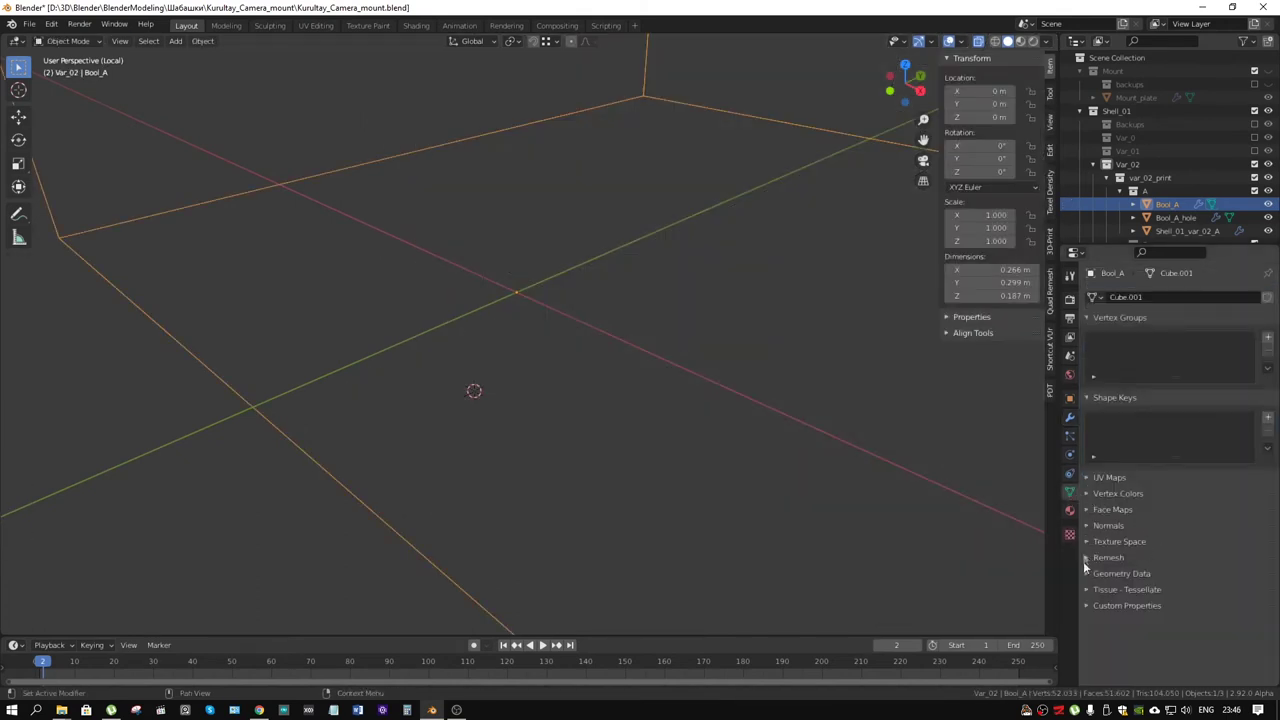
click(1071, 398)
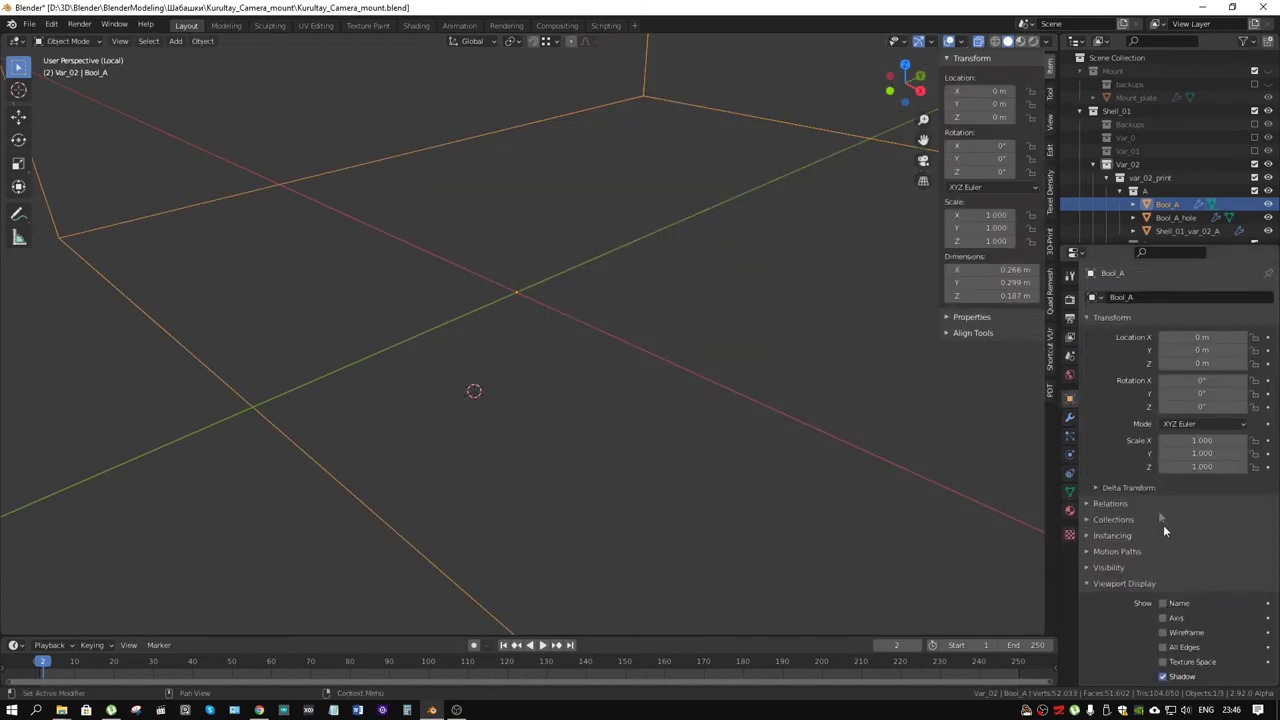
scroll(1175, 628, down, 2)
click(1183, 641)
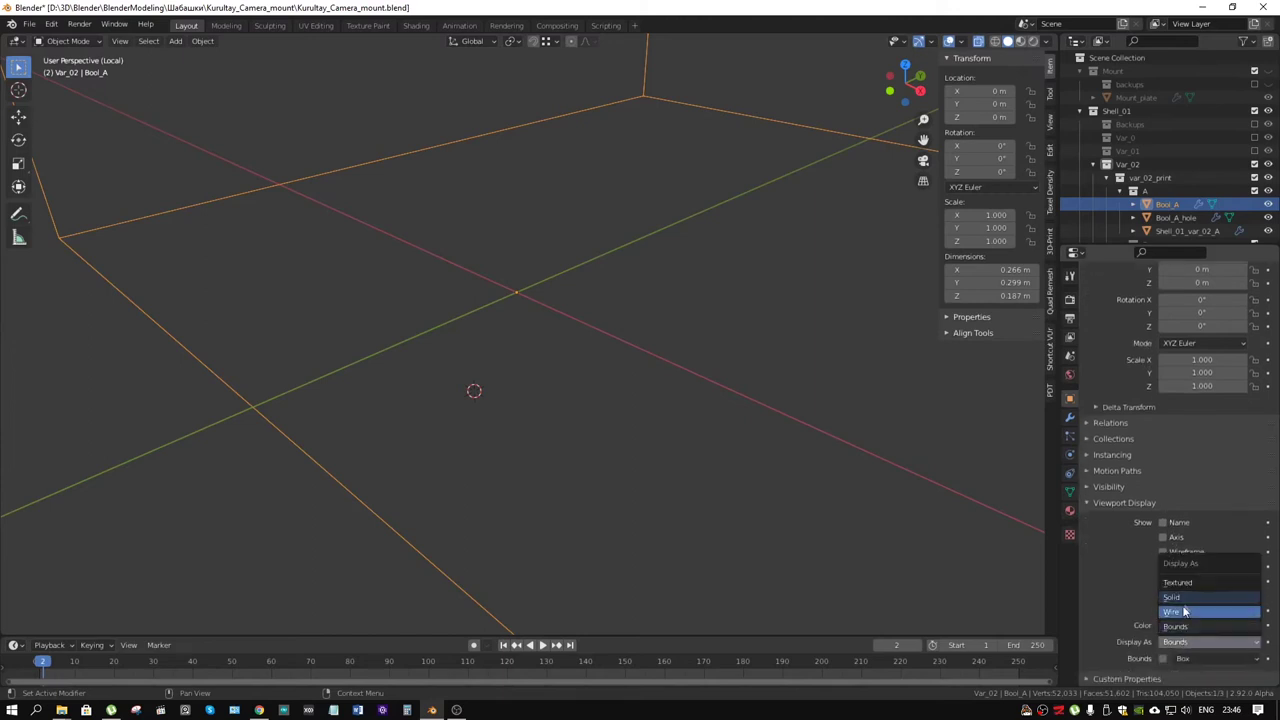
click(1182, 611)
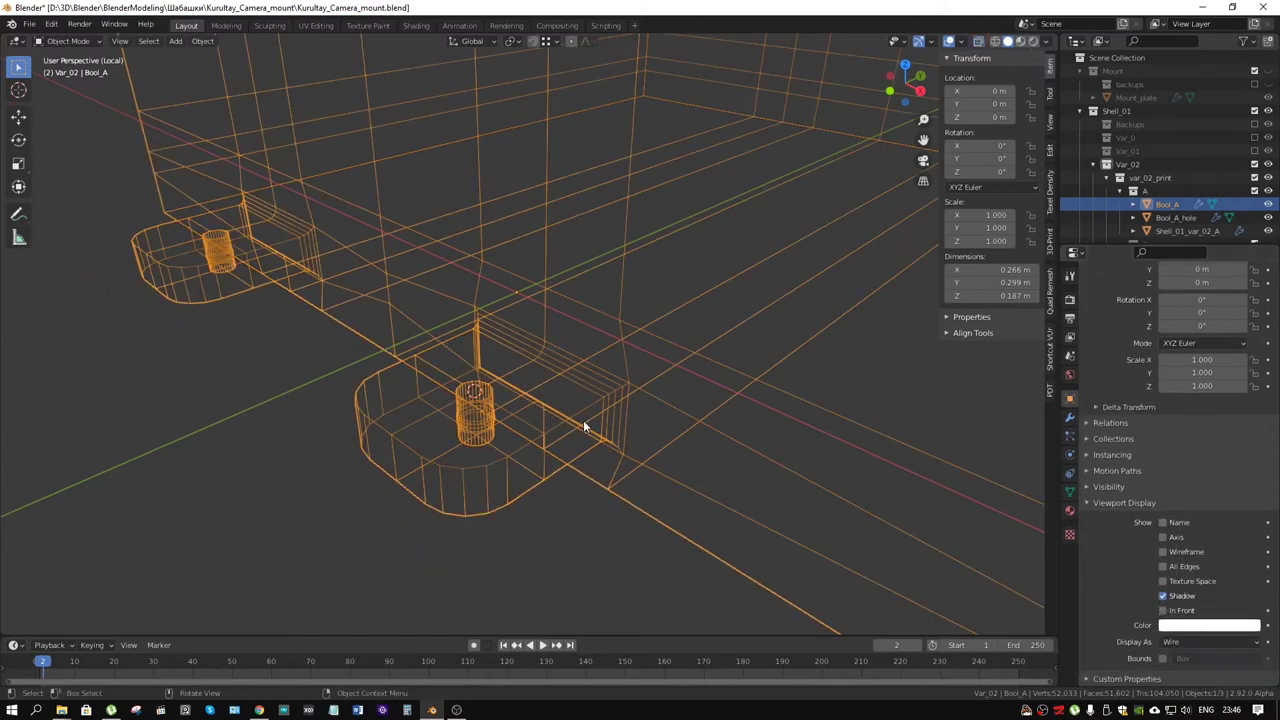
click(1179, 642)
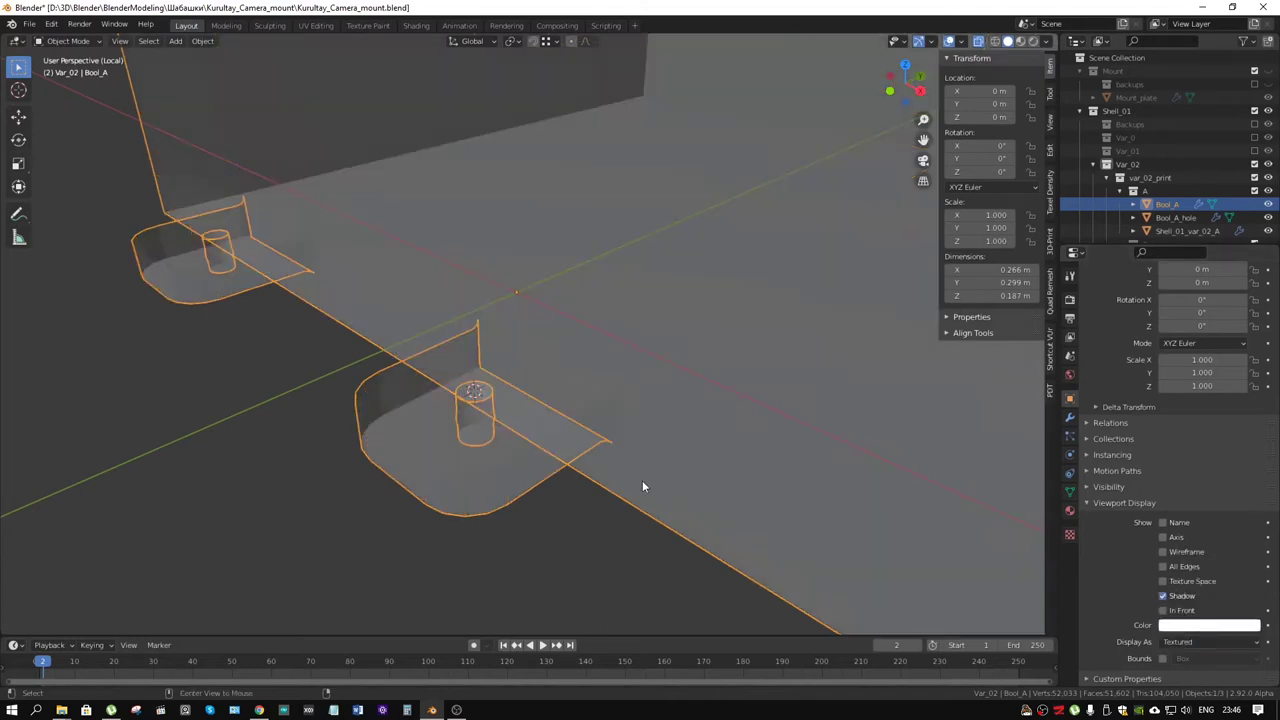
scroll(642, 480, down, 3)
scroll(660, 444, down, 5)
mouse_move(734, 427)
middle_down()
mouse_move(663, 414)
mouse_move(668, 440)
middle_up()
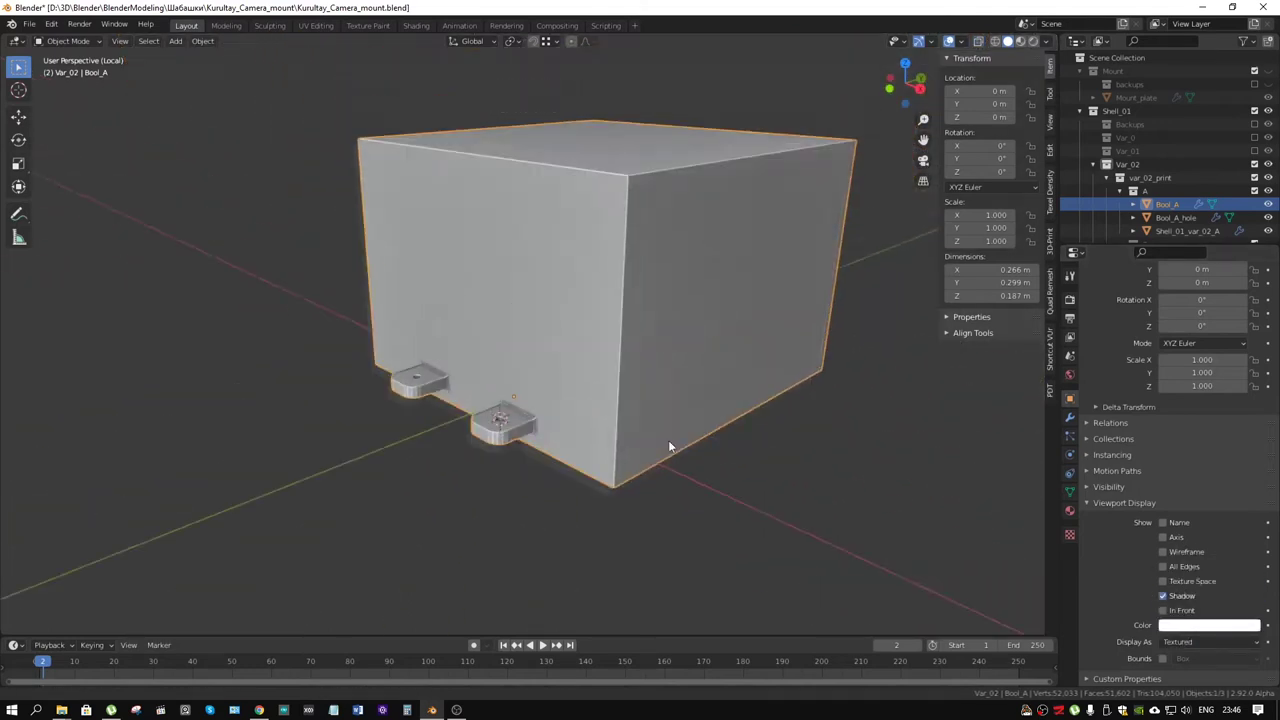
scroll(668, 446, up, 3)
scroll(582, 420, up, 3)
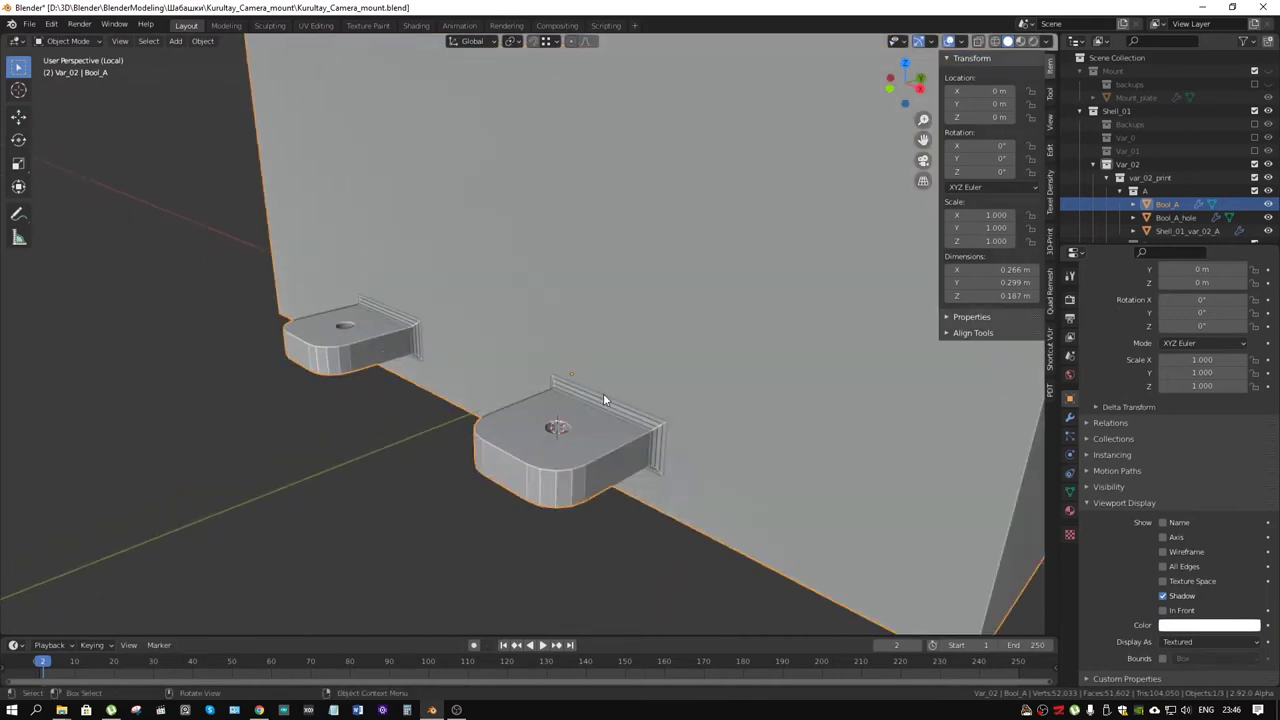
Recalculate all of Bool_A's normals to face outside
key(Tab)
key(a)
key(x)
click(689, 427)
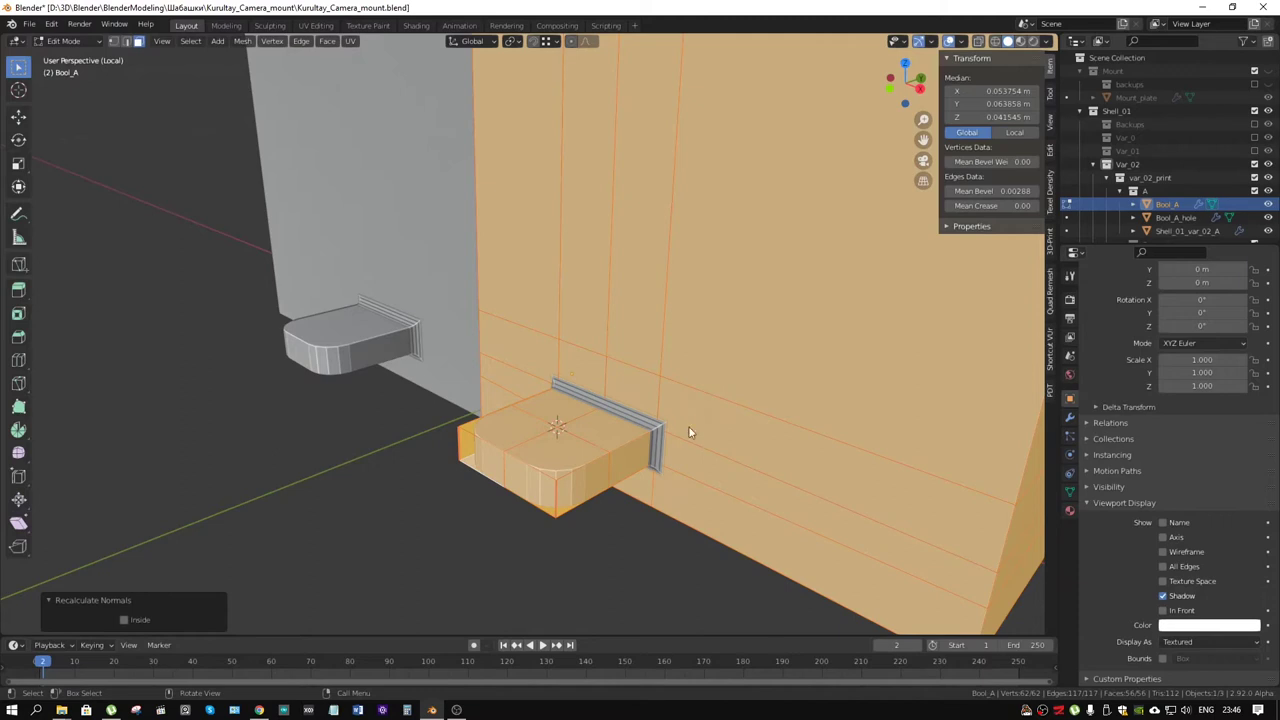
key(Tab)
scroll(690, 430, down, 5)
middle_drag(690, 430, 820, 423)
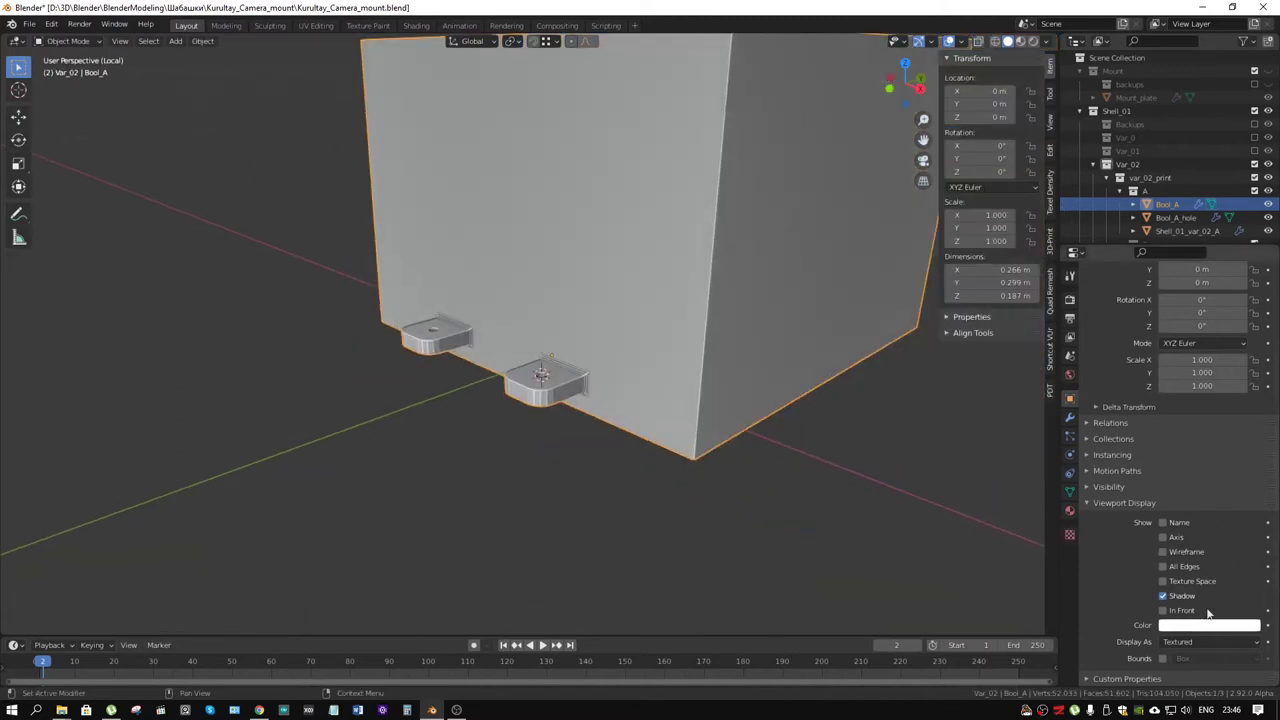
Set Bool_A to display as Bounds and leave local view
click(1182, 642)
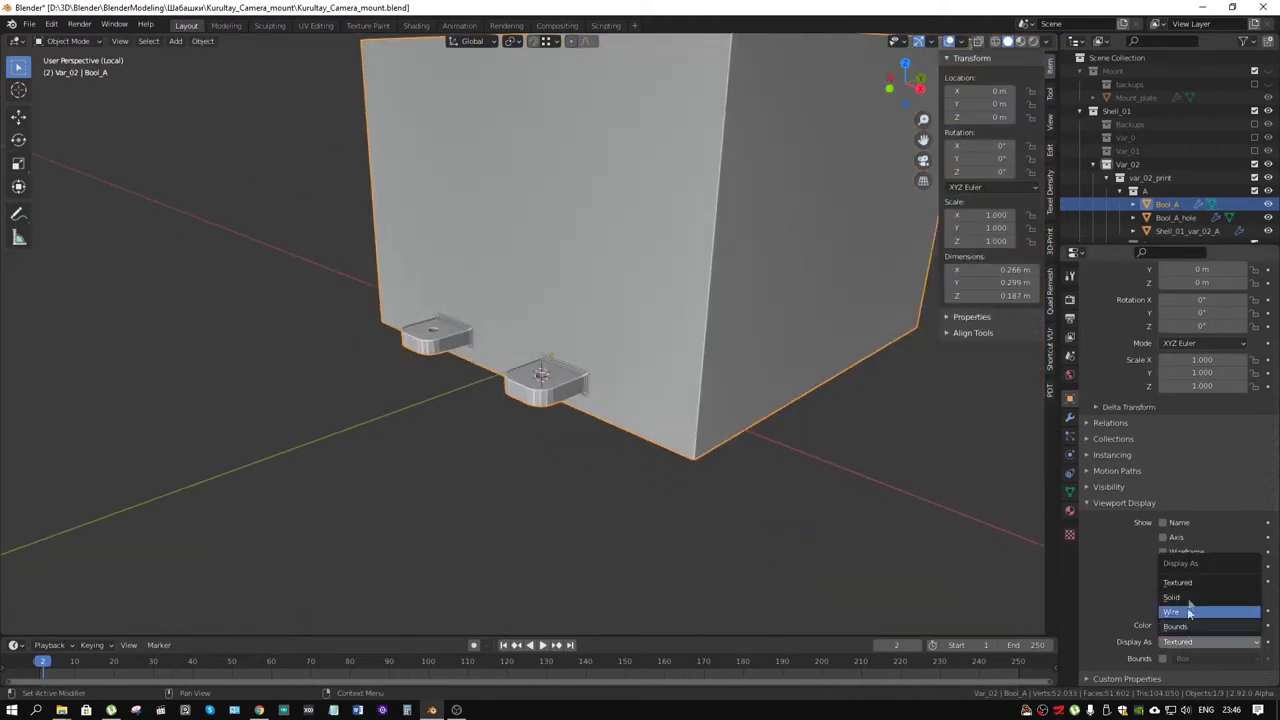
click(1174, 626)
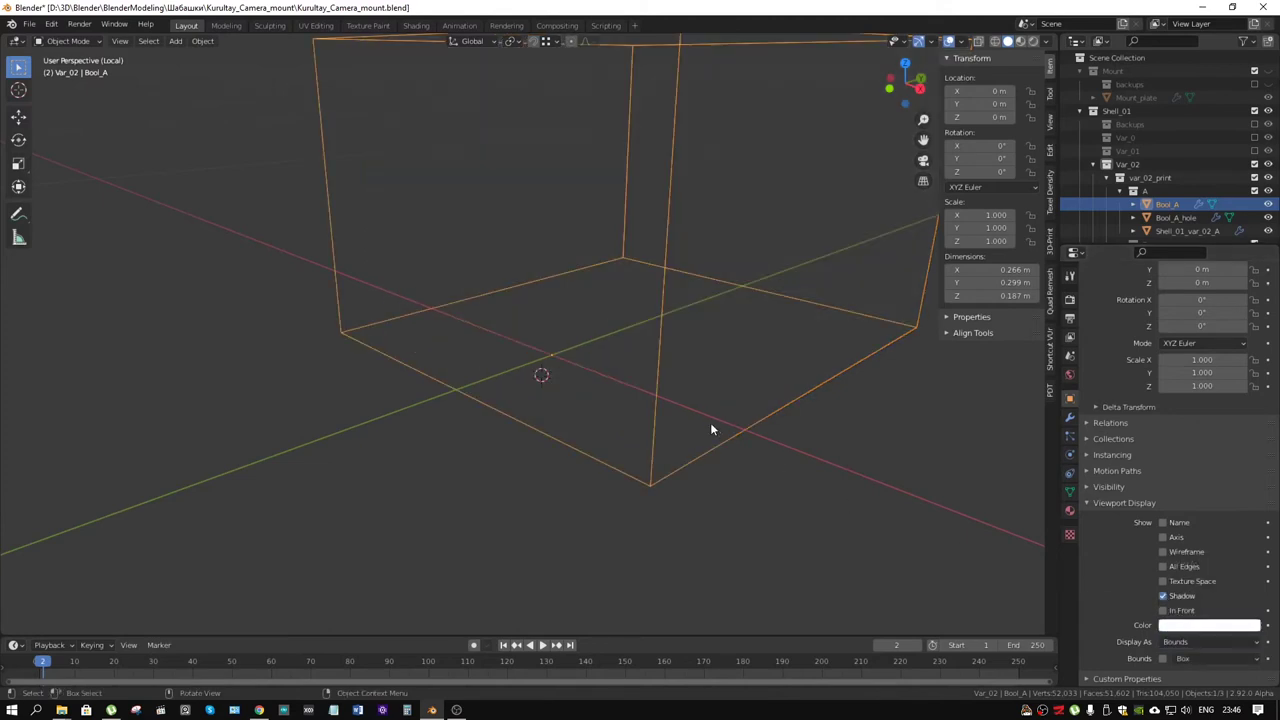
key(KP_Divide)
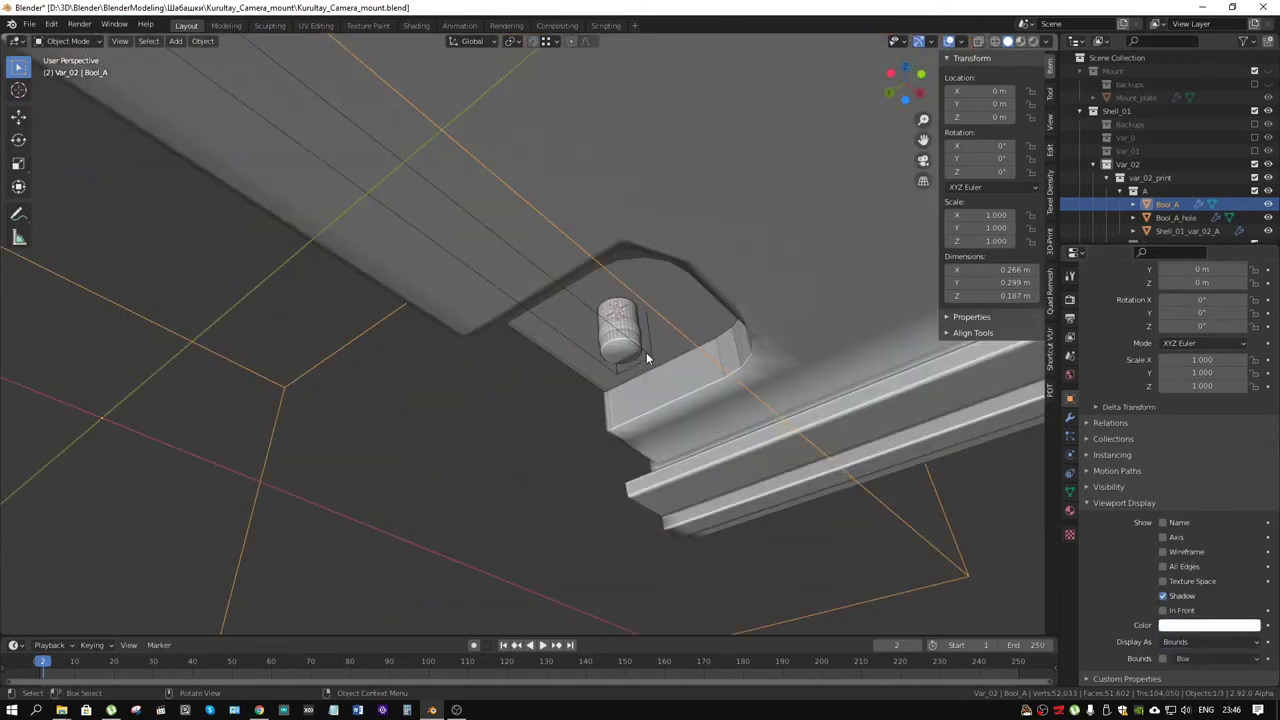
Recalculate the Bool_A_hole cylinder's normals to face outside
click(646, 353)
key(Tab)
key(a)
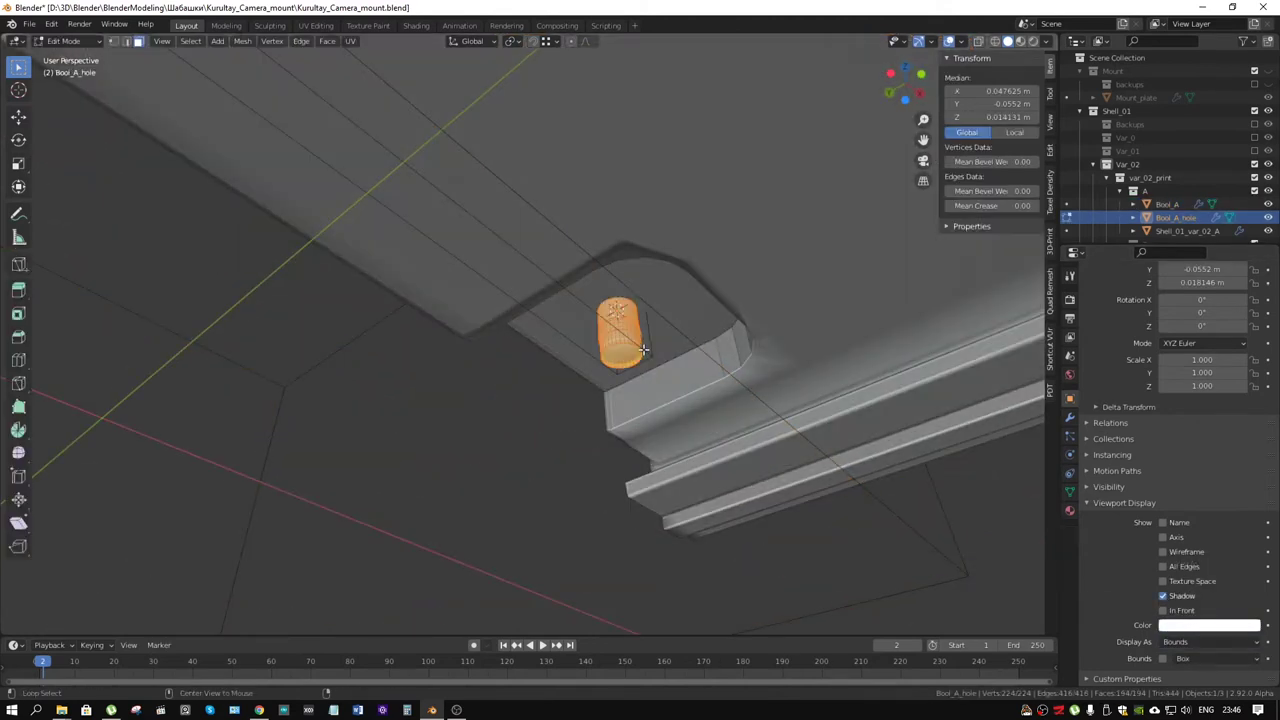
key(alt+n)
click(658, 365)
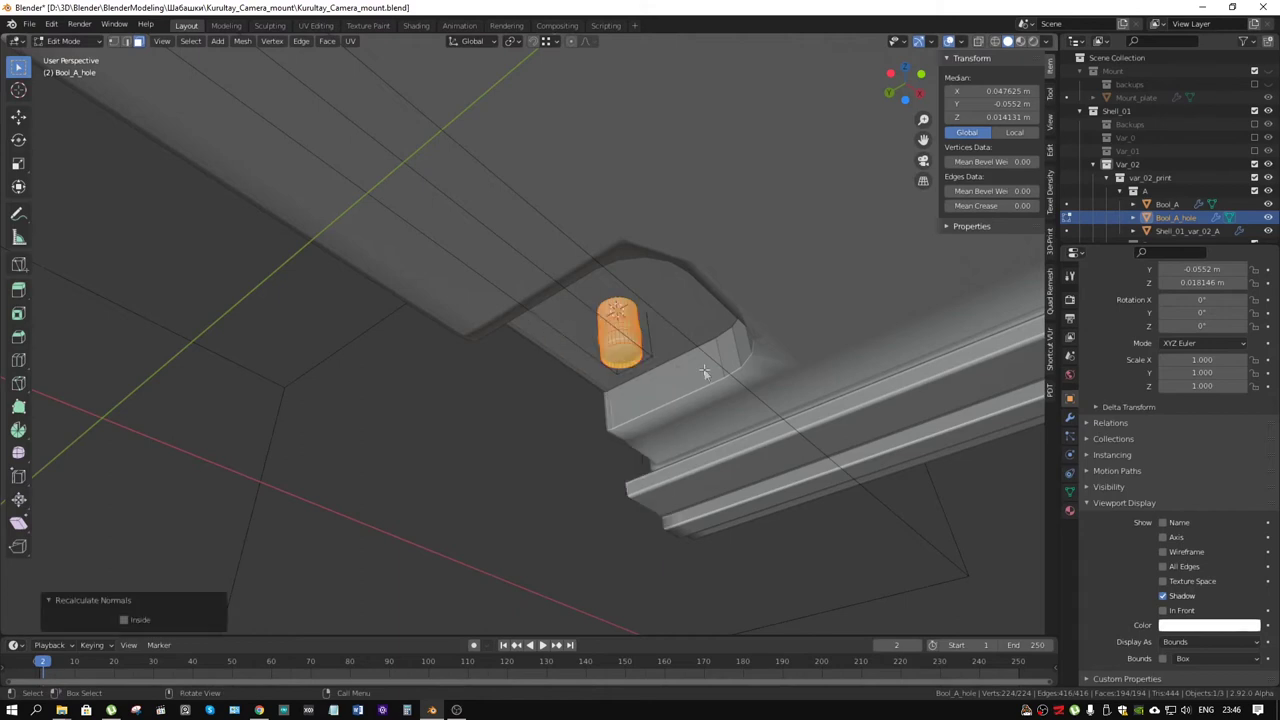
key(Tab)
mouse_move(703, 369)
middle_down()
mouse_move(730, 408)
mouse_move(738, 400)
middle_up()
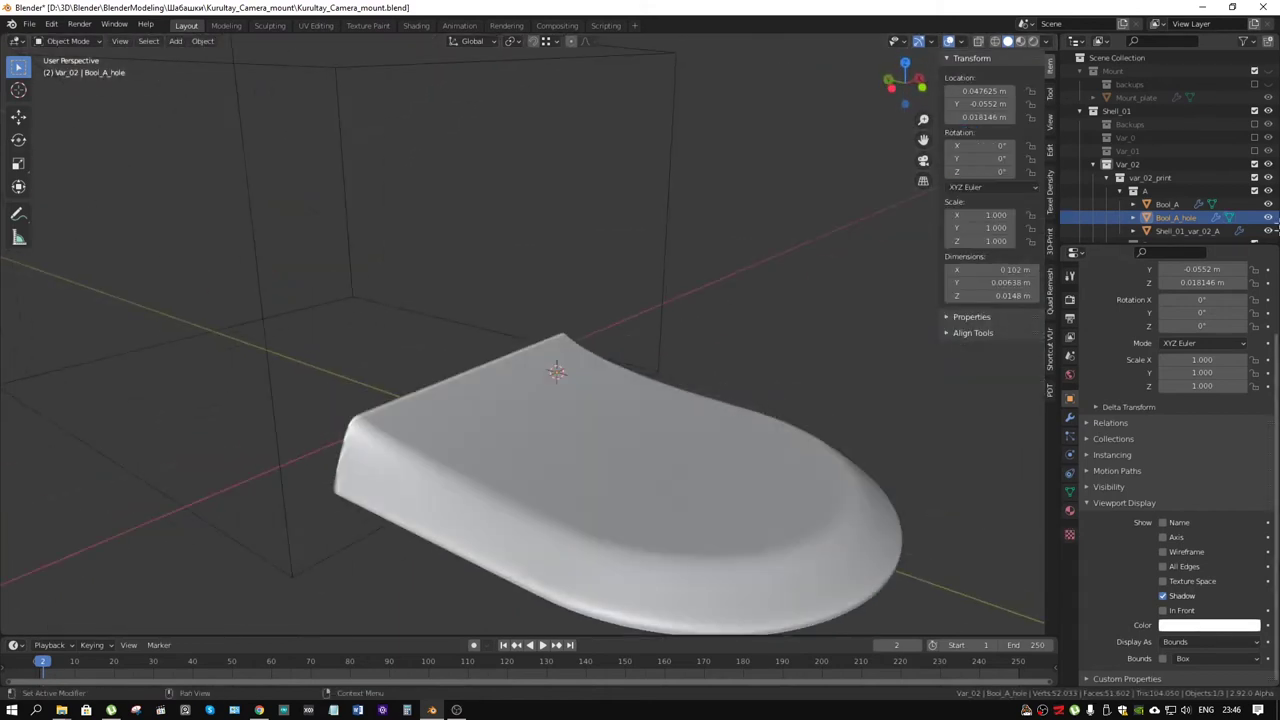
Hide collection A, show collection B, and recalculate Bool_B's normals outside
click(1268, 191)
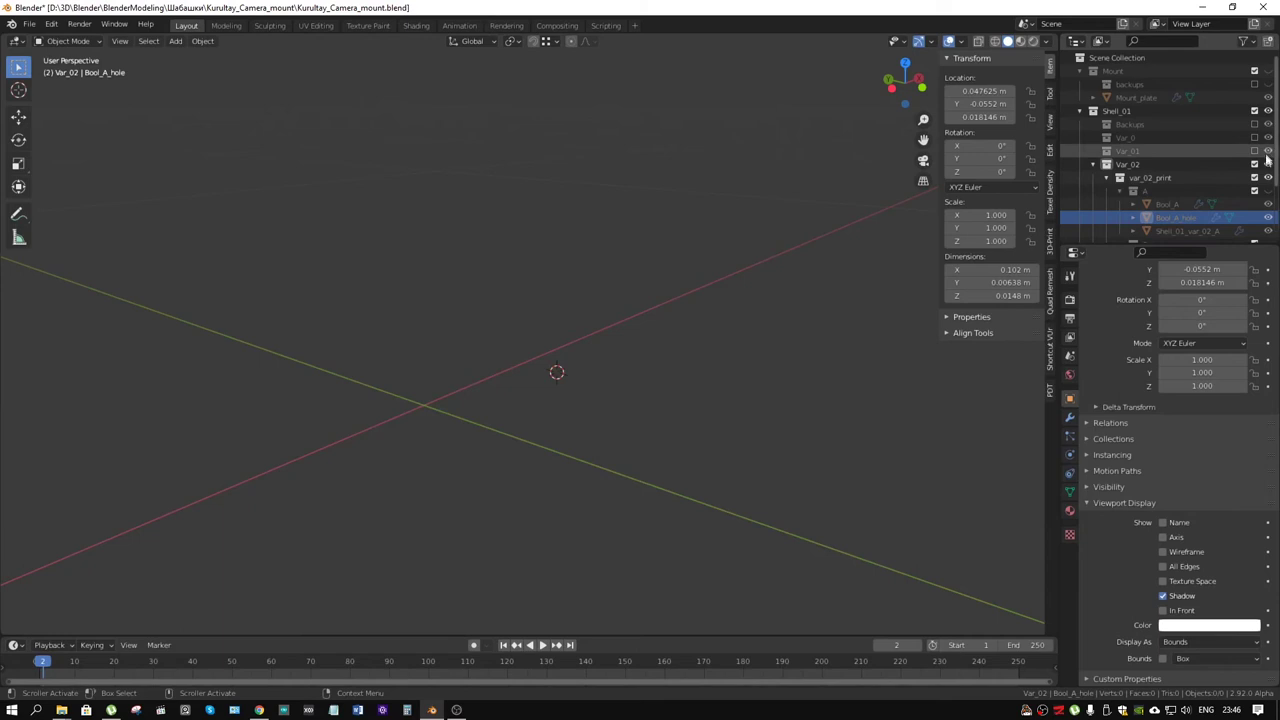
scroll(1260, 180, down, 2)
click(1268, 191)
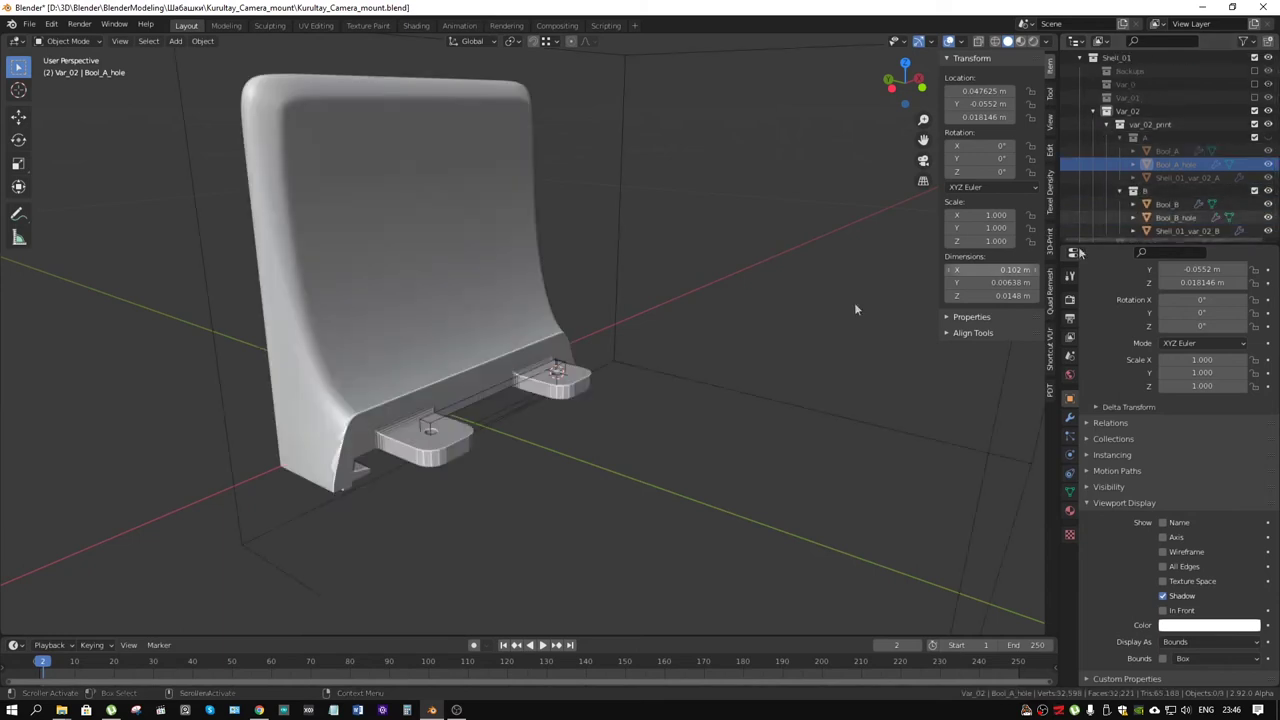
click(668, 368)
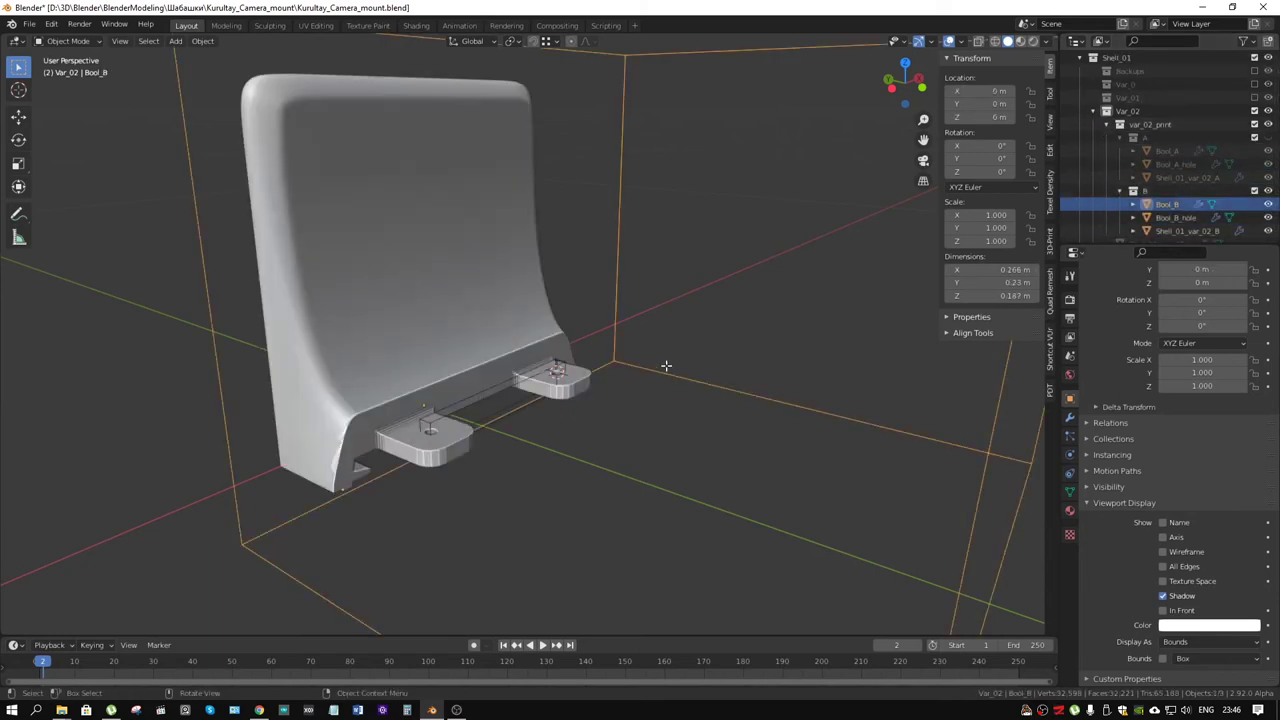
key(Tab)
key(a)
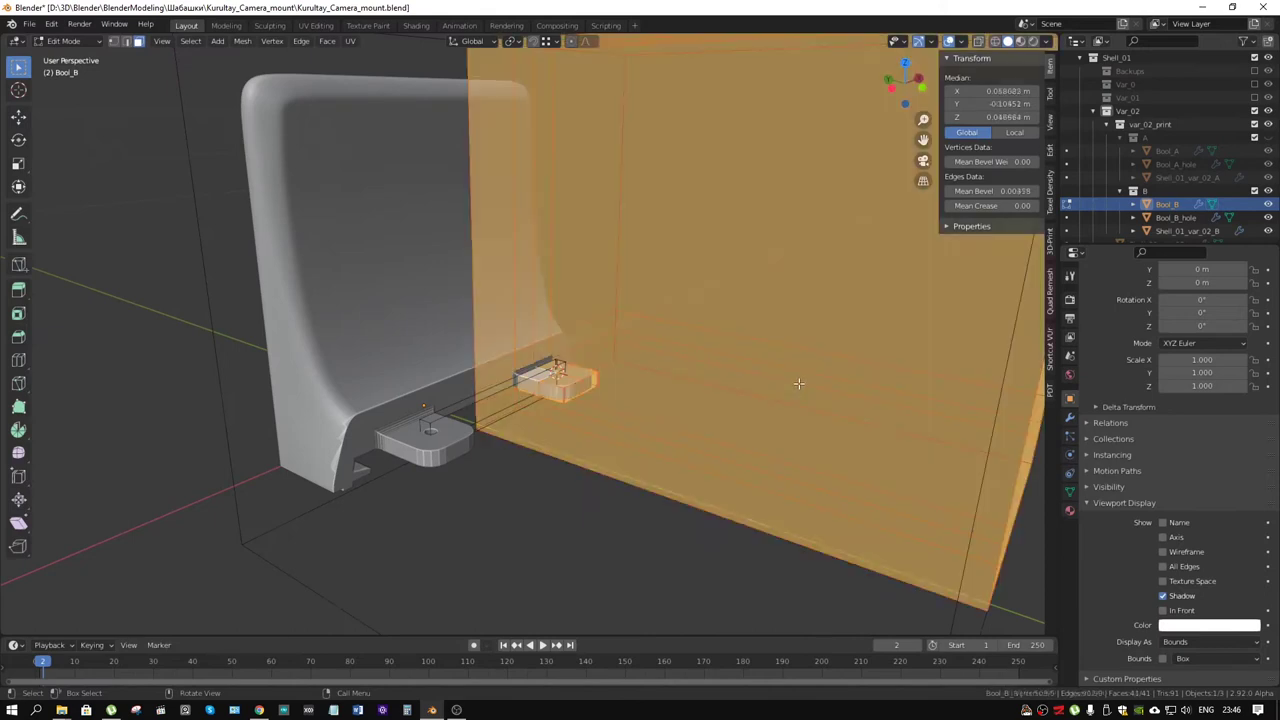
key(alt+n)
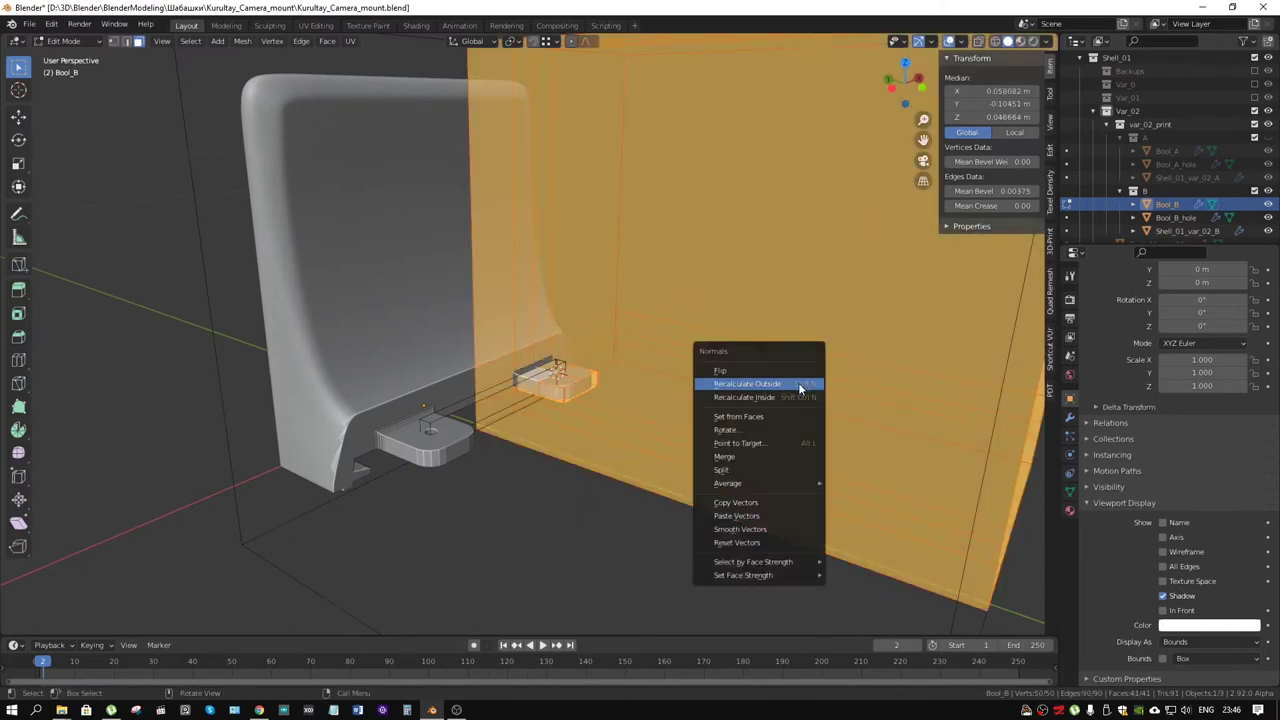
click(799, 385)
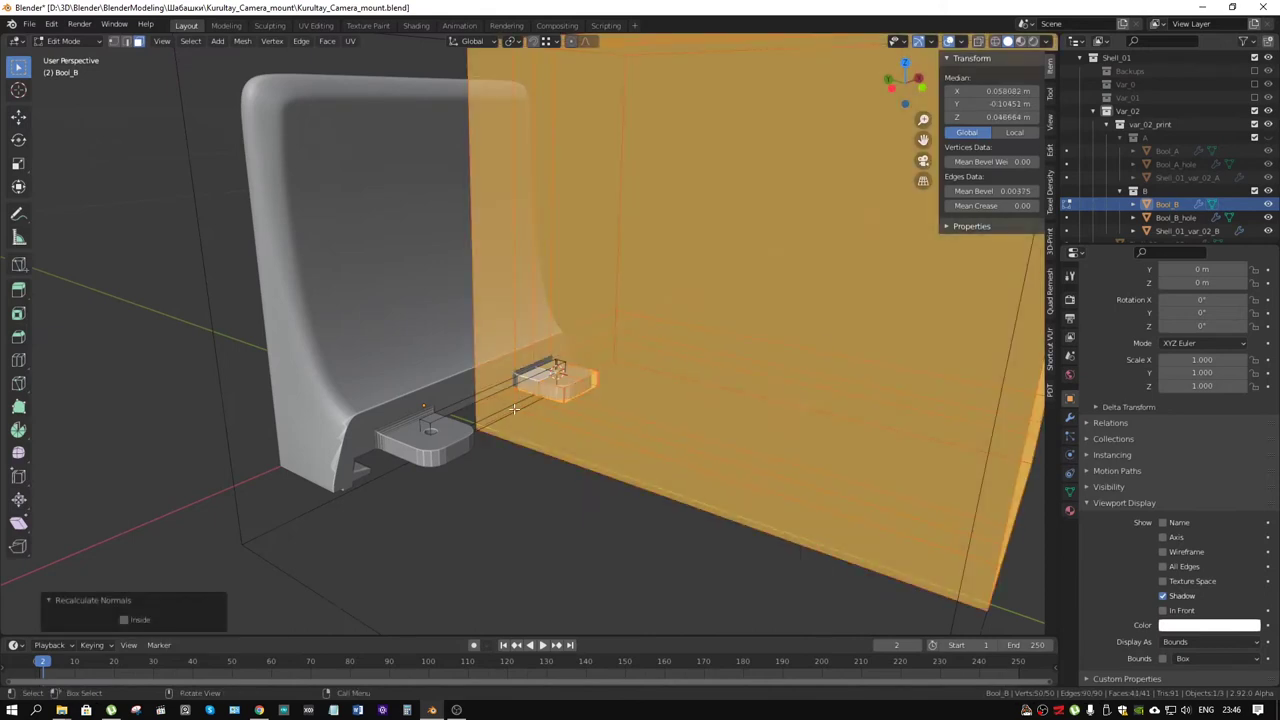
key(Tab)
Recalculate Bool_B_hole's normals to face outside
click(463, 406)
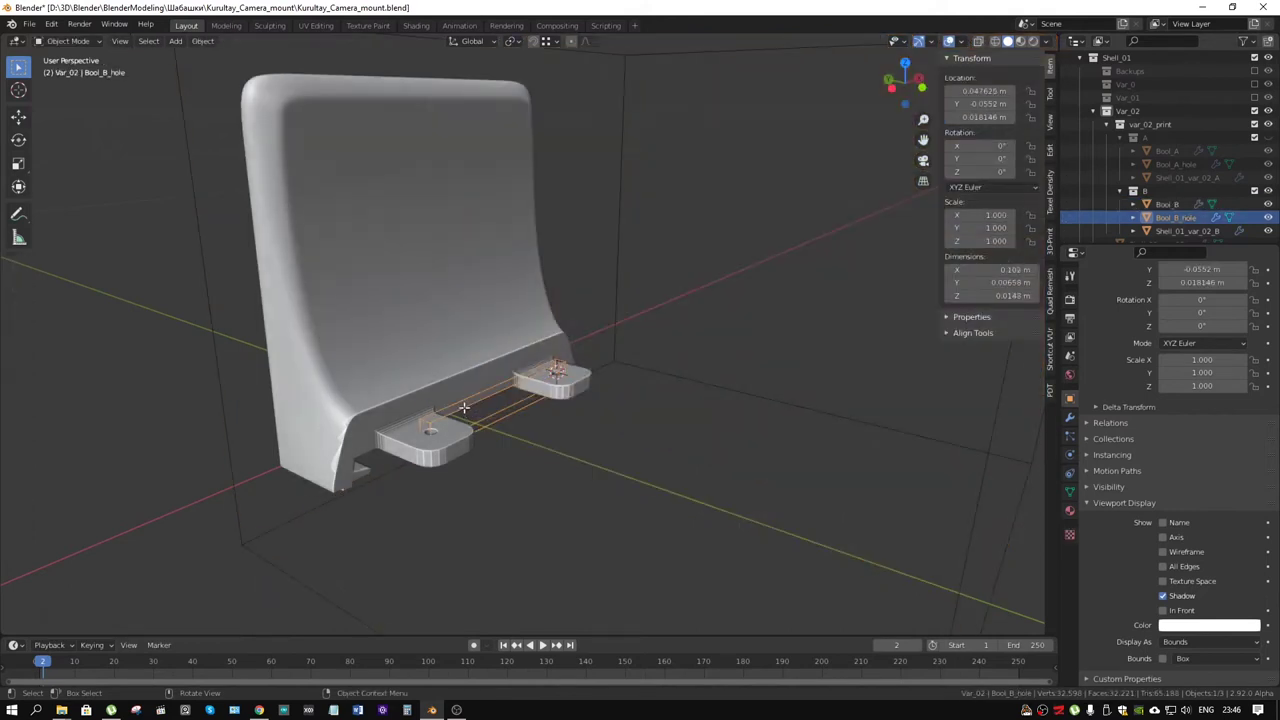
key(Tab)
key(a)
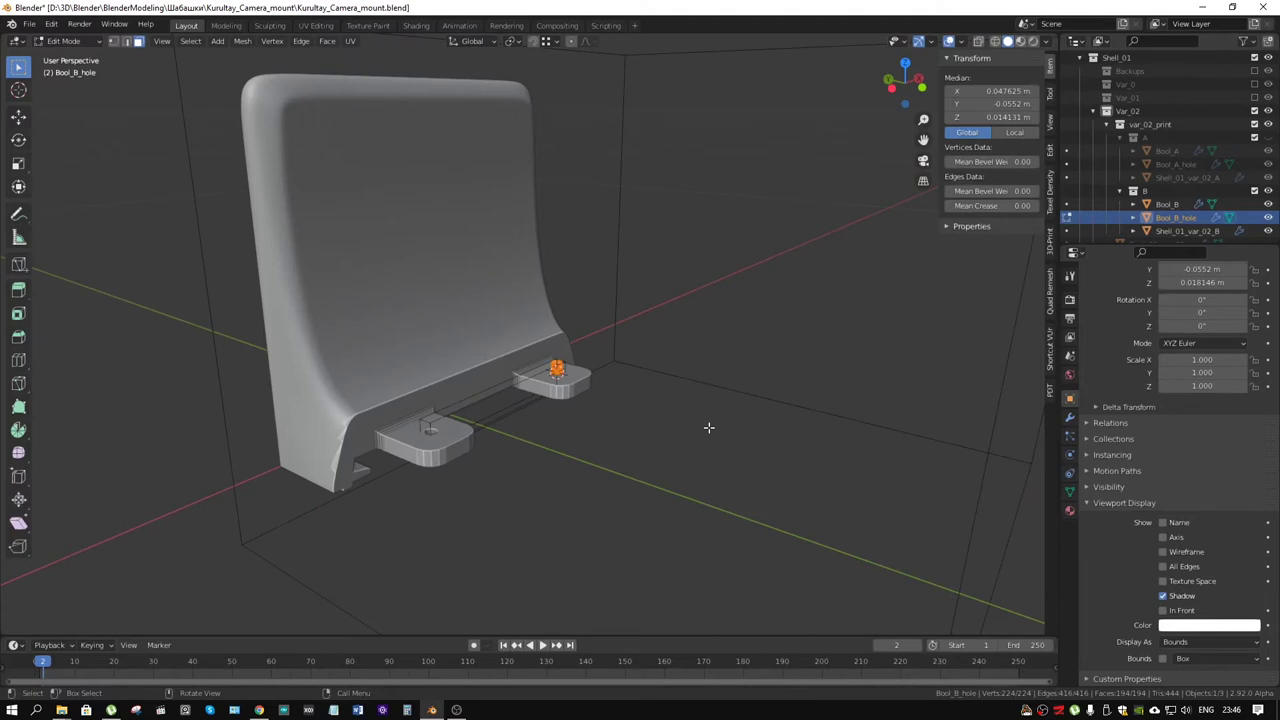
key(alt+n)
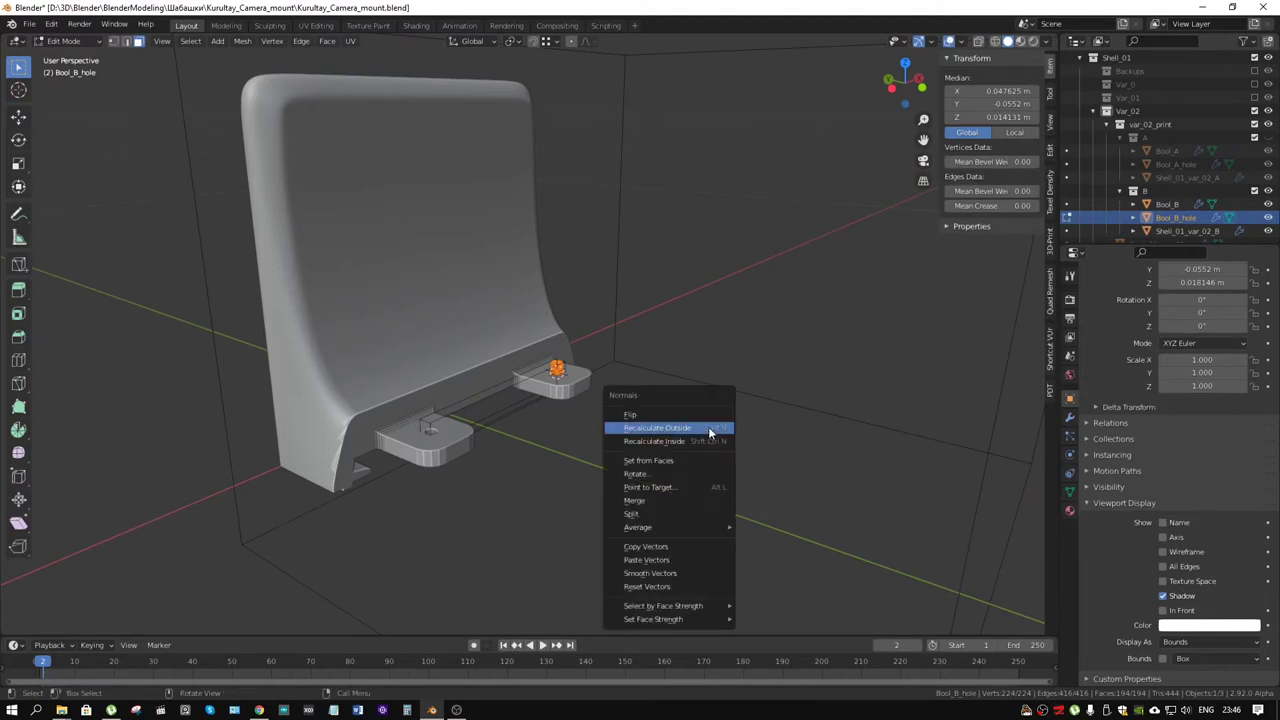
click(710, 430)
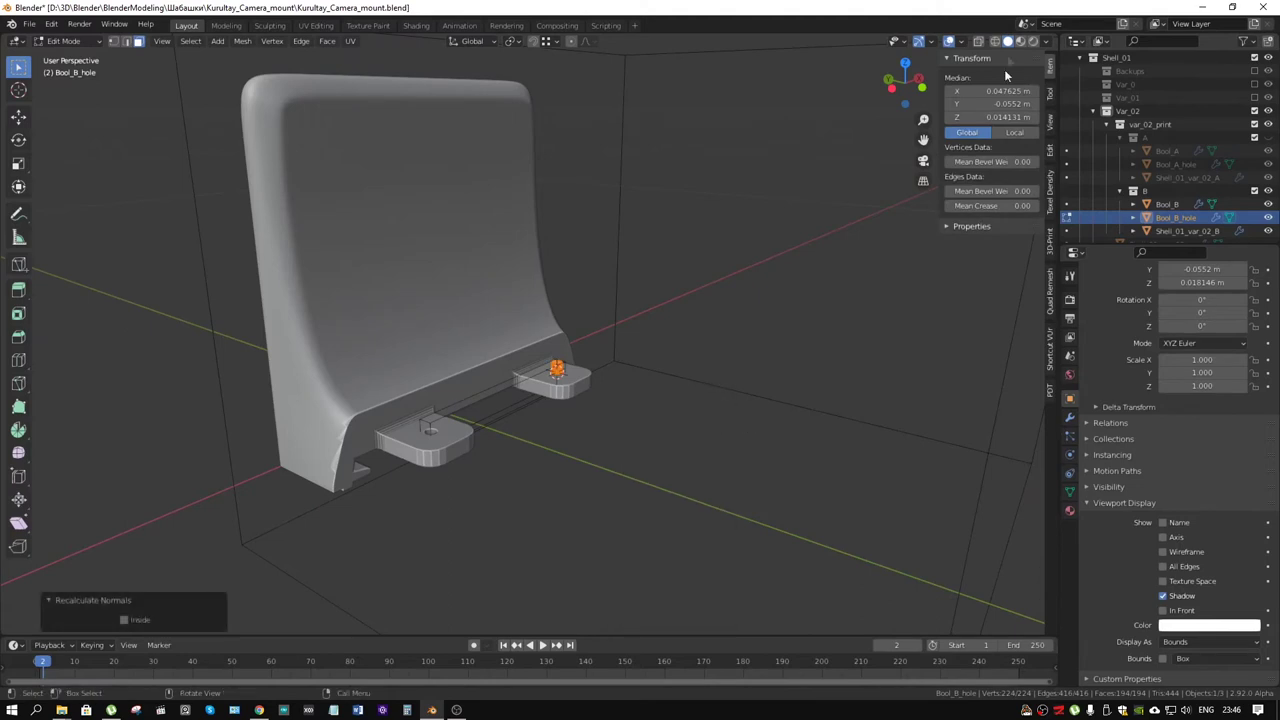
key(Tab)
click(961, 42)
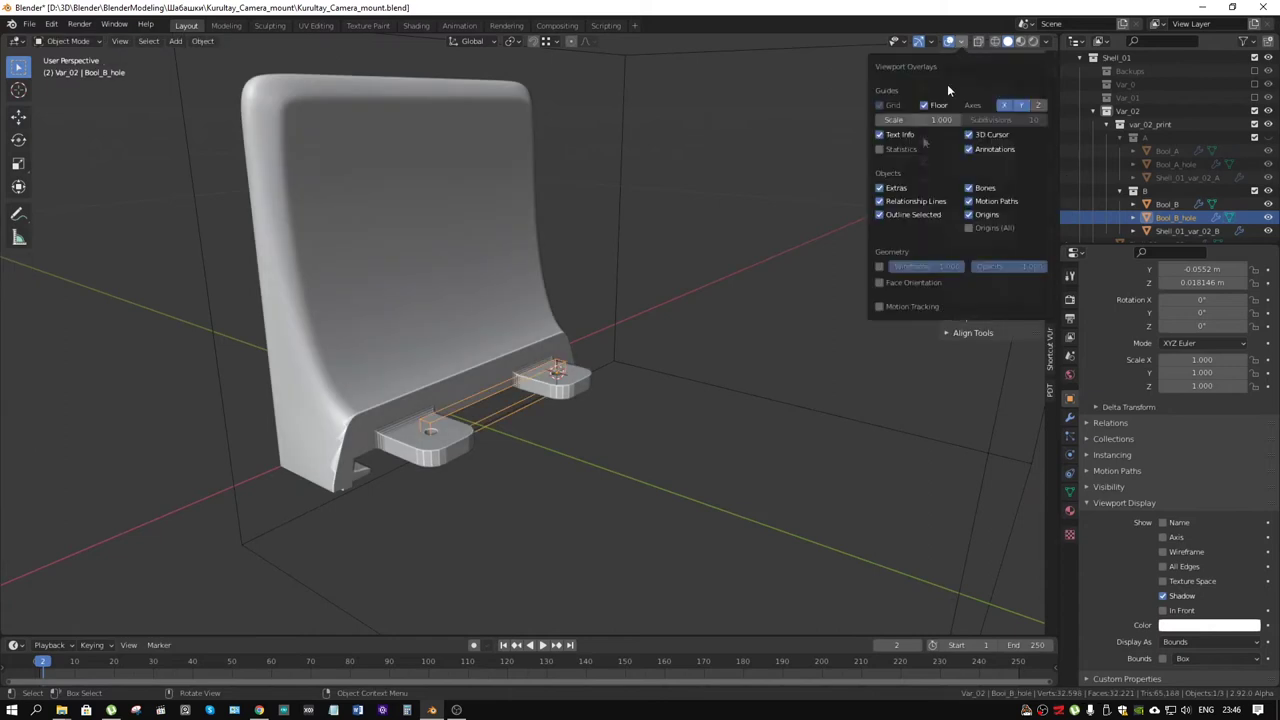
Turn on the Face Orientation overlay and orbit around part B to check its face colours
click(879, 282)
mouse_move(700, 517)
middle_down()
mouse_move(797, 406)
mouse_move(777, 469)
middle_up()
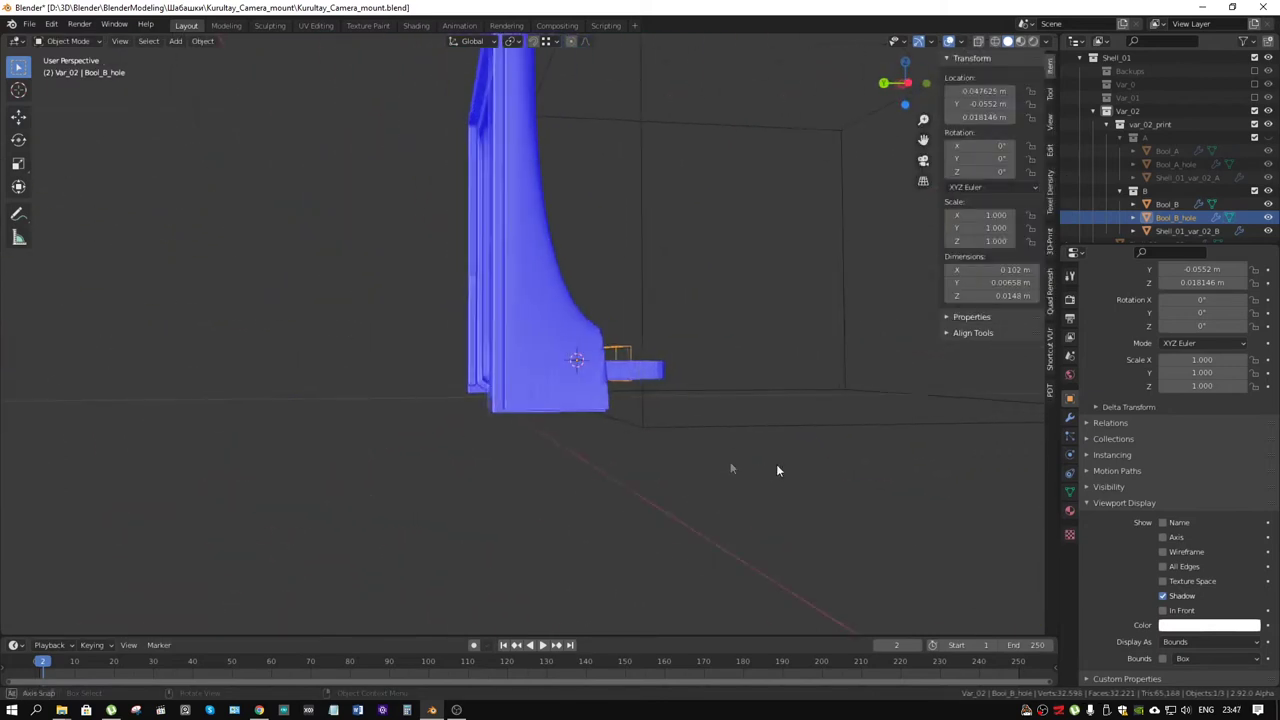
scroll(500, 415, up, 5)
scroll(503, 417, down, 5)
mouse_move(771, 334)
middle_down()
mouse_move(429, 370)
mouse_move(643, 331)
mouse_move(594, 180)
middle_up()
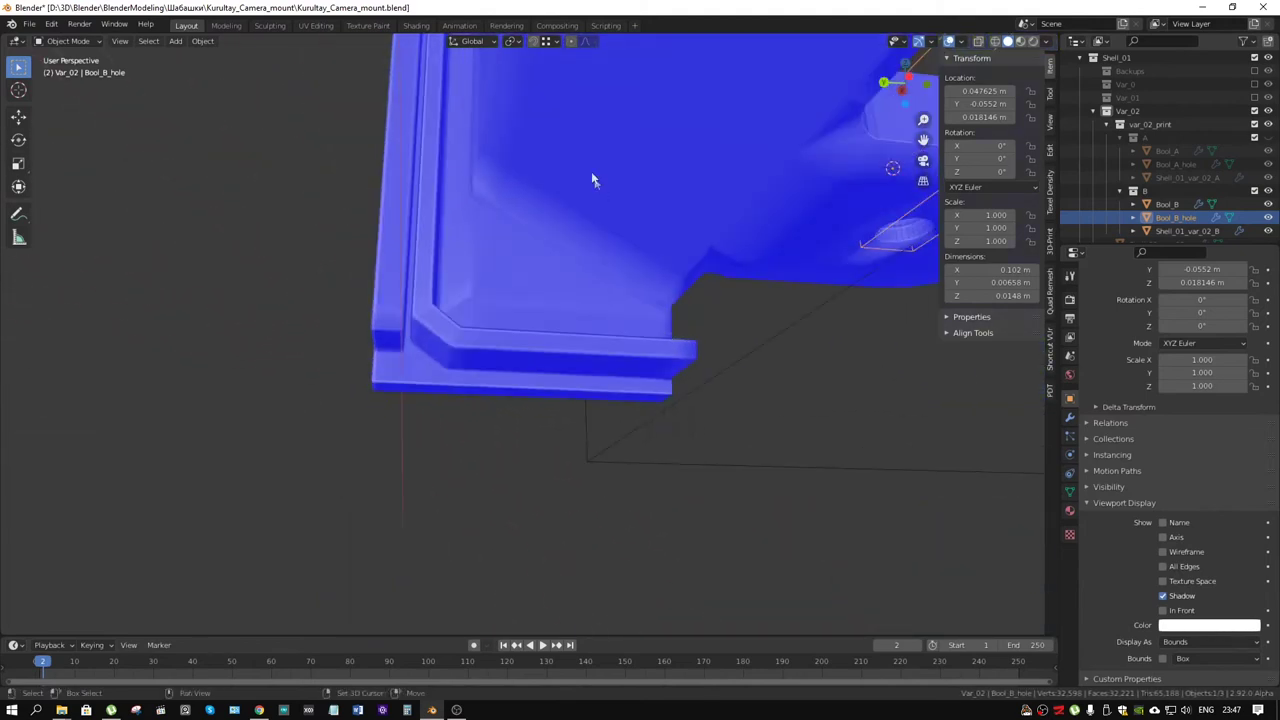
scroll(657, 500, up, 3)
mouse_move(657, 500)
middle_down()
mouse_move(600, 306)
mouse_move(534, 191)
mouse_move(594, 230)
mouse_move(549, 263)
mouse_move(520, 251)
mouse_move(569, 267)
mouse_move(578, 180)
mouse_move(598, 255)
middle_up()
scroll(528, 256, down, 5)
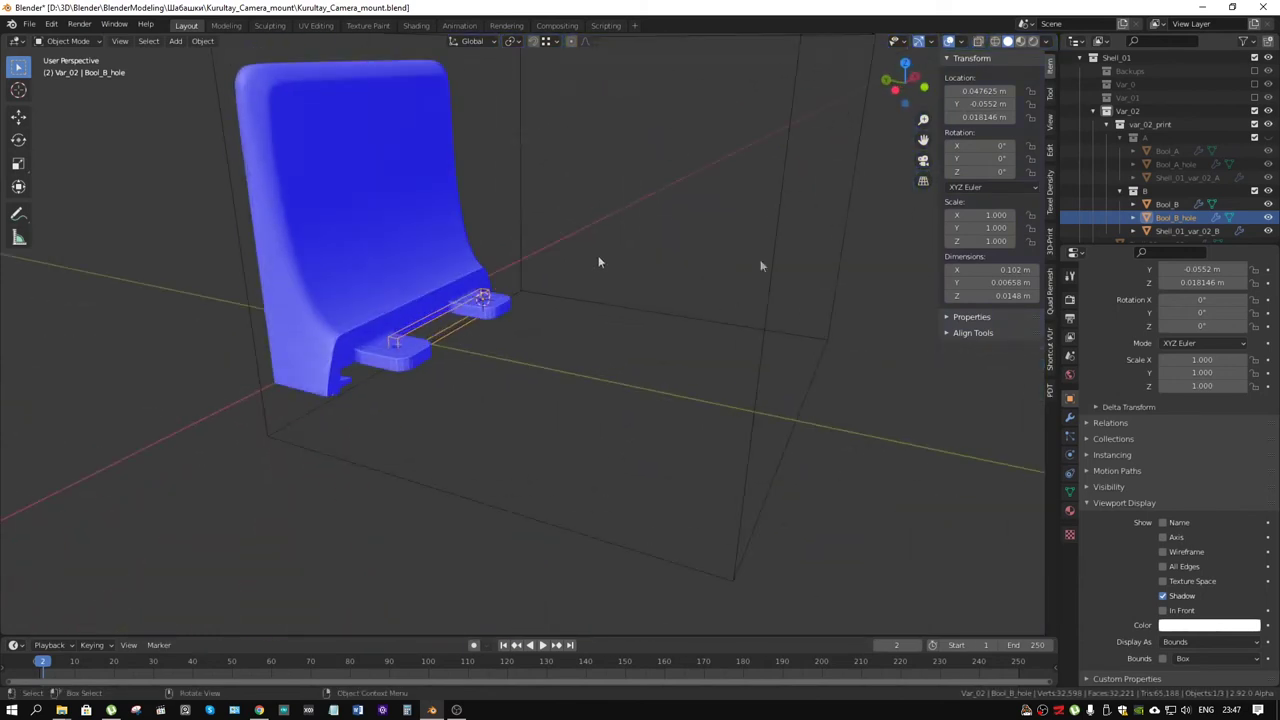
Make collection A visible in the outliner and inspect the A shell part
click(1212, 207)
mouse_move(600, 300)
middle_down()
mouse_move(681, 212)
mouse_move(491, 346)
middle_up()
scroll(491, 346, up, 4)
scroll(526, 294, down, 4)
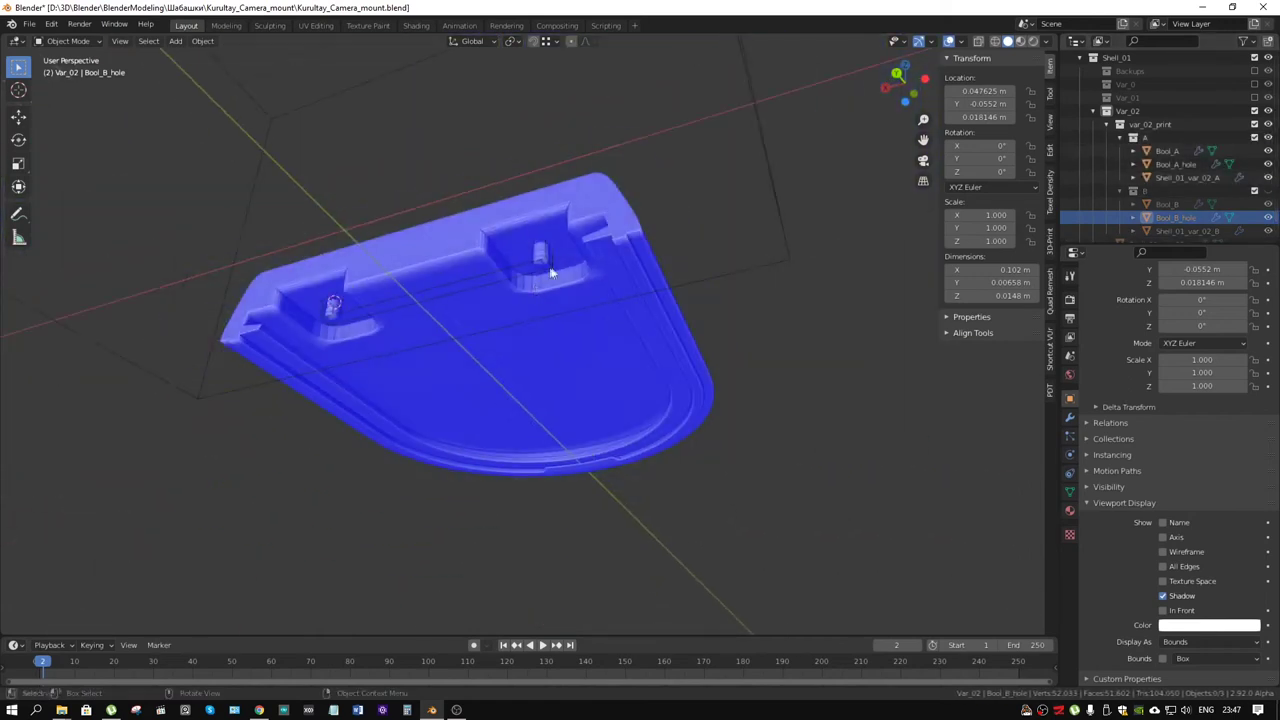
middle_drag(526, 294, 560, 250)
Turn off Face Orientation colouring and select the Bool_A cutter
click(962, 42)
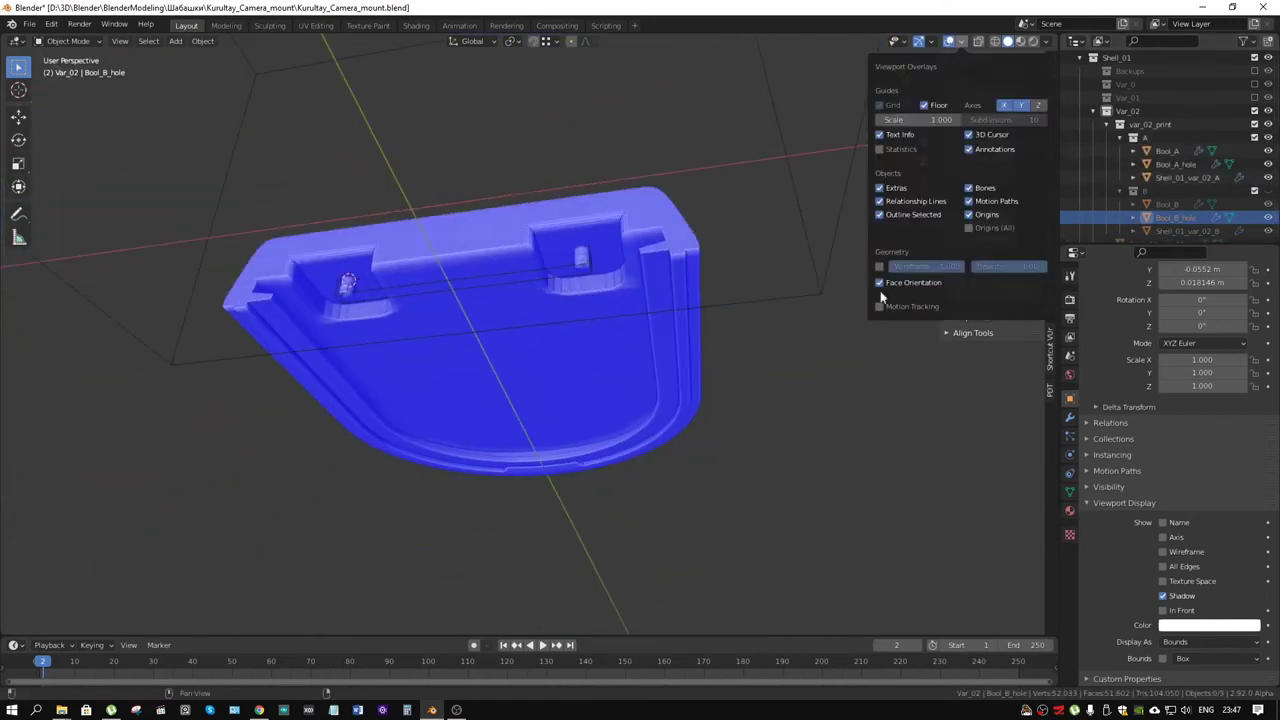
click(880, 283)
mouse_move(880, 283)
middle_down()
mouse_move(802, 304)
mouse_move(700, 230)
mouse_move(736, 209)
mouse_move(774, 211)
mouse_move(677, 260)
mouse_move(691, 168)
mouse_move(543, 229)
mouse_move(343, 369)
mouse_move(457, 234)
mouse_move(417, 277)
mouse_move(730, 269)
mouse_move(263, 198)
mouse_move(471, 200)
mouse_move(738, 170)
mouse_move(284, 226)
mouse_move(346, 201)
mouse_move(396, 217)
mouse_move(384, 229)
mouse_move(454, 229)
mouse_move(446, 195)
mouse_move(551, 234)
mouse_move(506, 166)
mouse_move(503, 194)
mouse_move(449, 204)
mouse_move(535, 257)
mouse_move(609, 260)
mouse_move(554, 212)
mouse_move(698, 220)
mouse_move(633, 273)
middle_up()
click(802, 304)
scroll(736, 209, up, 3)
scroll(691, 168, up, 3)
scroll(263, 198, down, 3)
scroll(384, 229, down, 3)
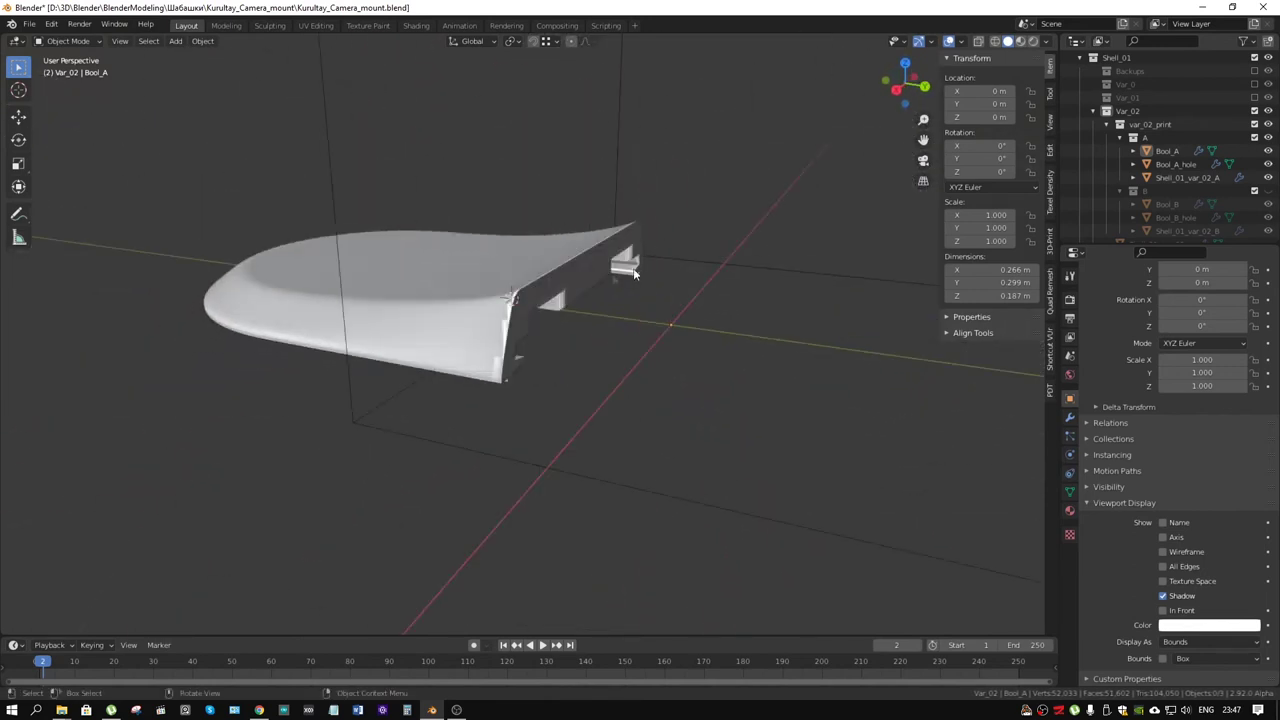
Give Shell_01_var_02_A flat shading
right_click(577, 278)
click(429, 288)
right_click(299, 301)
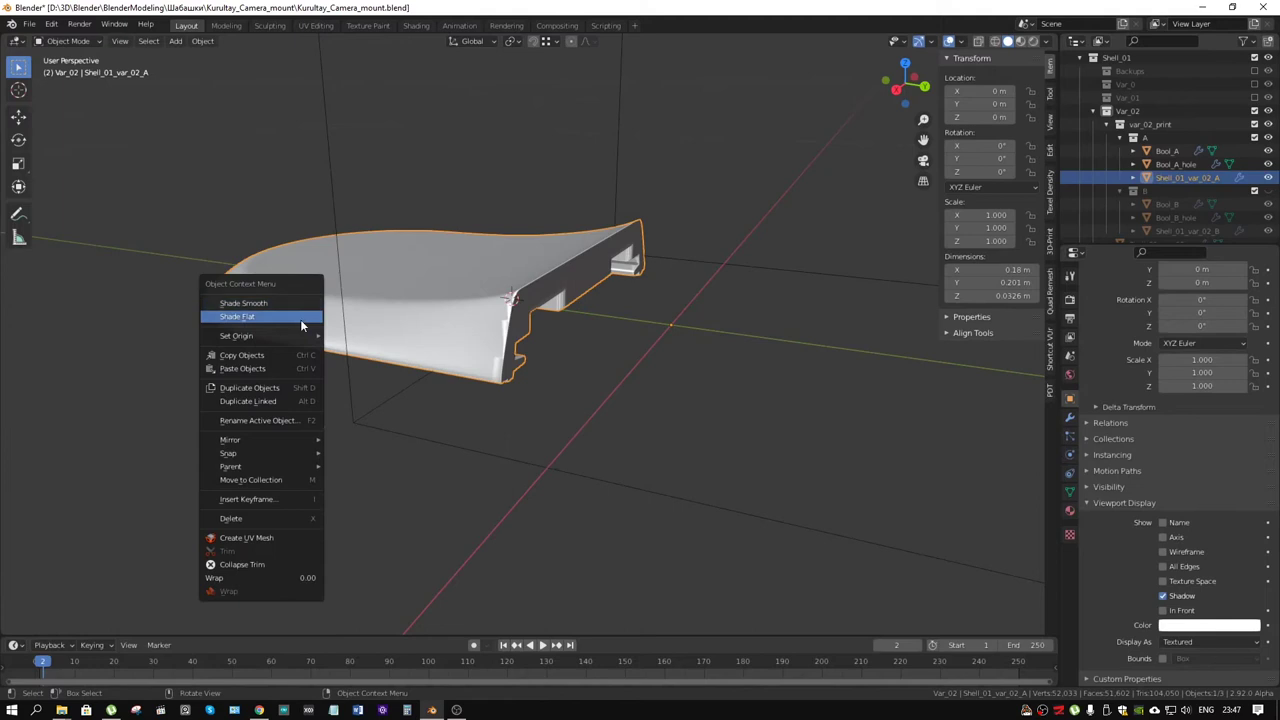
click(300, 317)
middle_drag(505, 329, 593, 333)
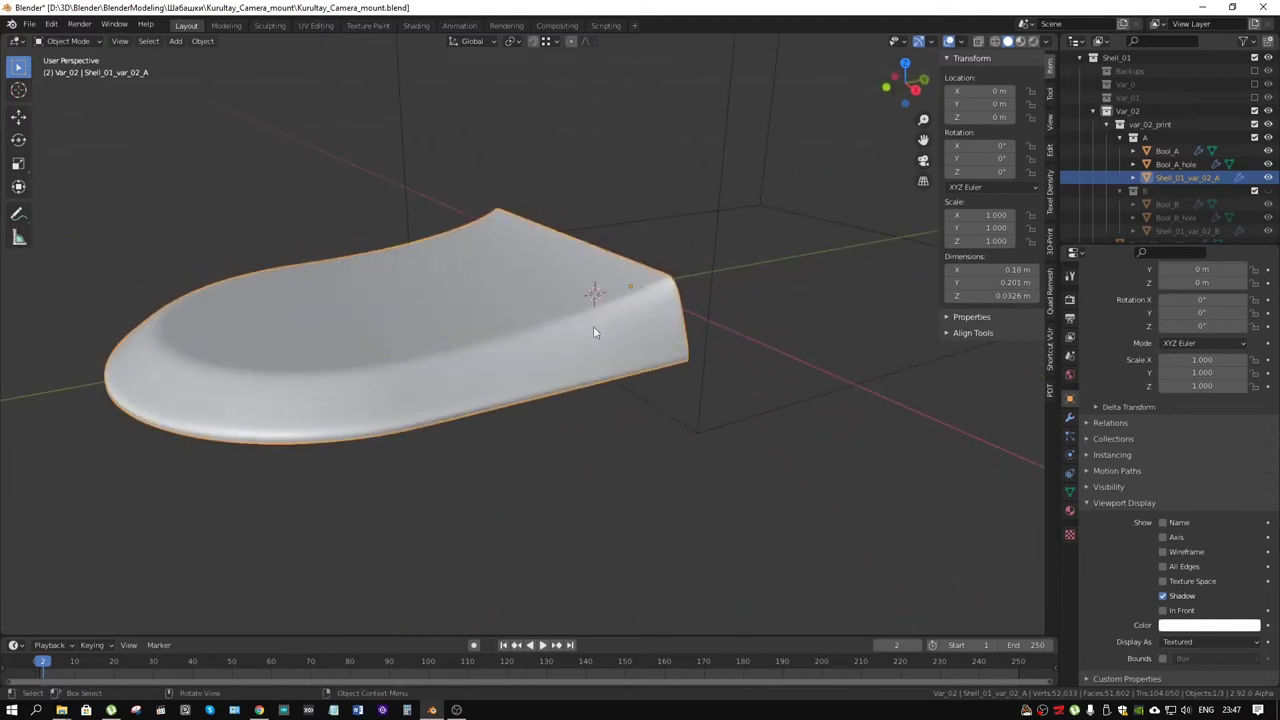
Unhide collection B, select Shell_01_var_02_B for shading and inspect it from below
click(1268, 190)
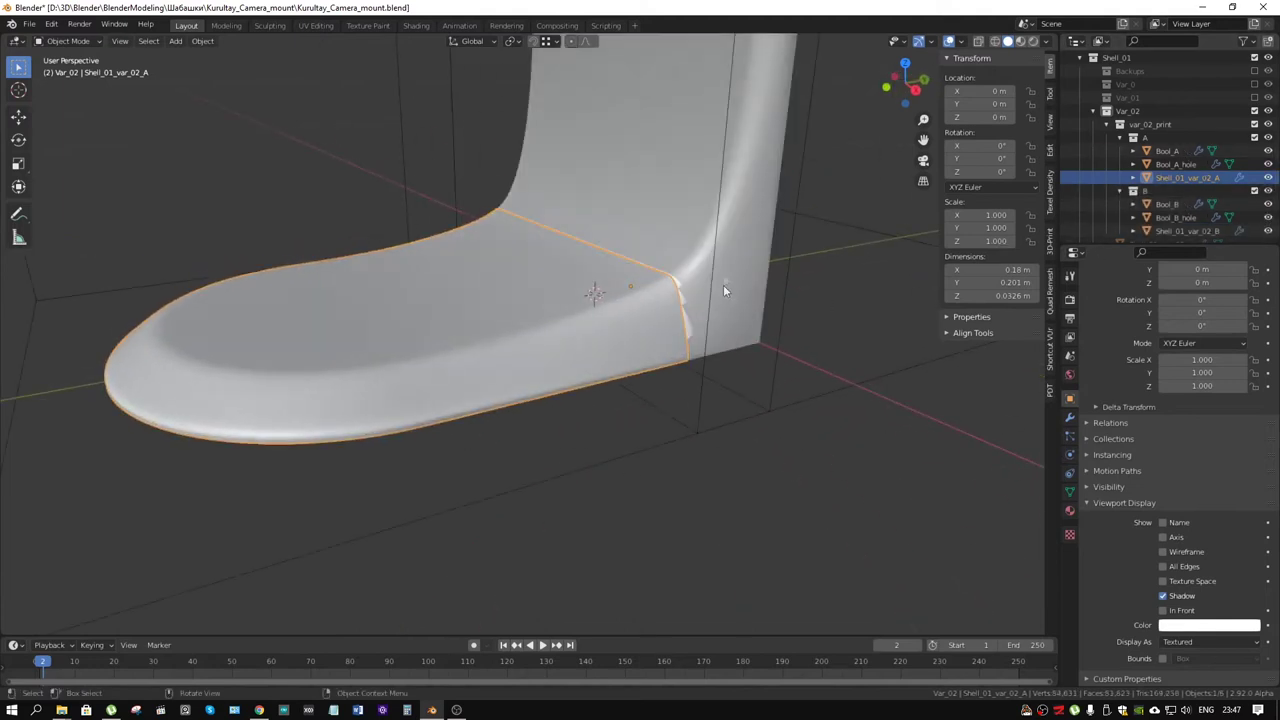
click(703, 250)
right_click(701, 248)
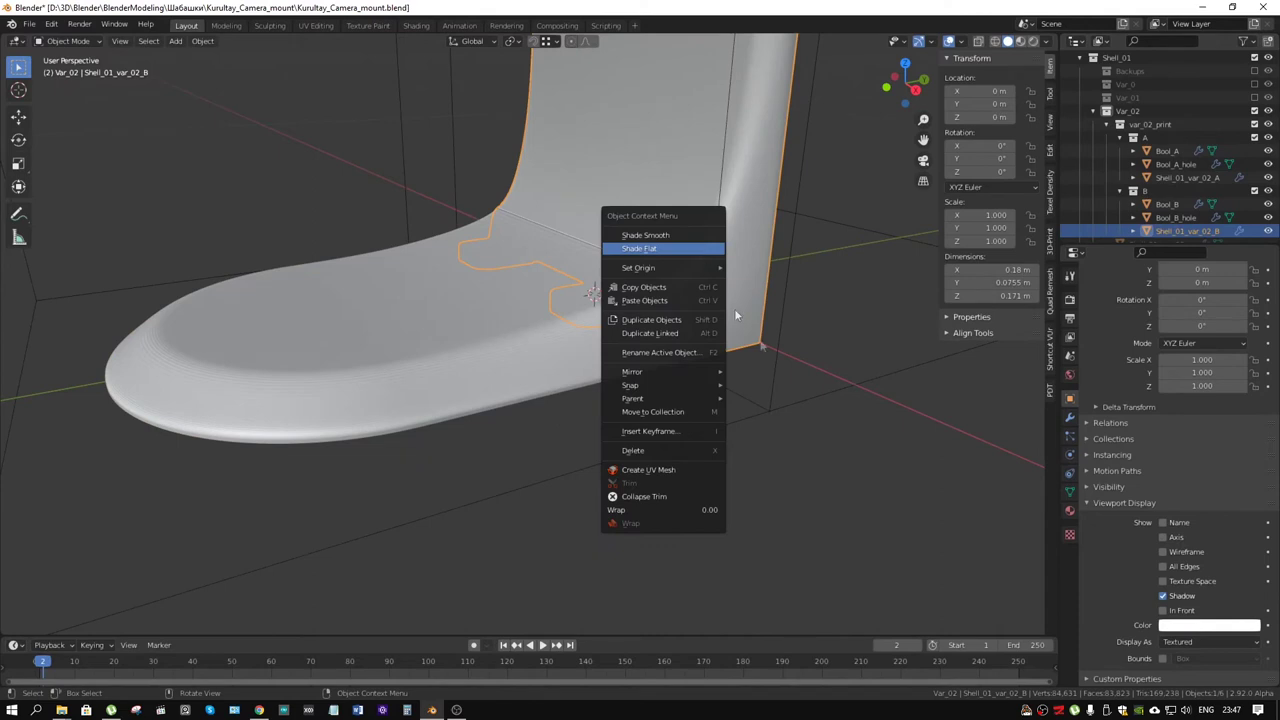
mouse_move(862, 423)
middle_down()
mouse_move(877, 428)
mouse_move(814, 423)
mouse_move(743, 440)
mouse_move(748, 396)
mouse_move(789, 370)
mouse_move(872, 370)
mouse_move(824, 423)
mouse_move(828, 441)
middle_up()
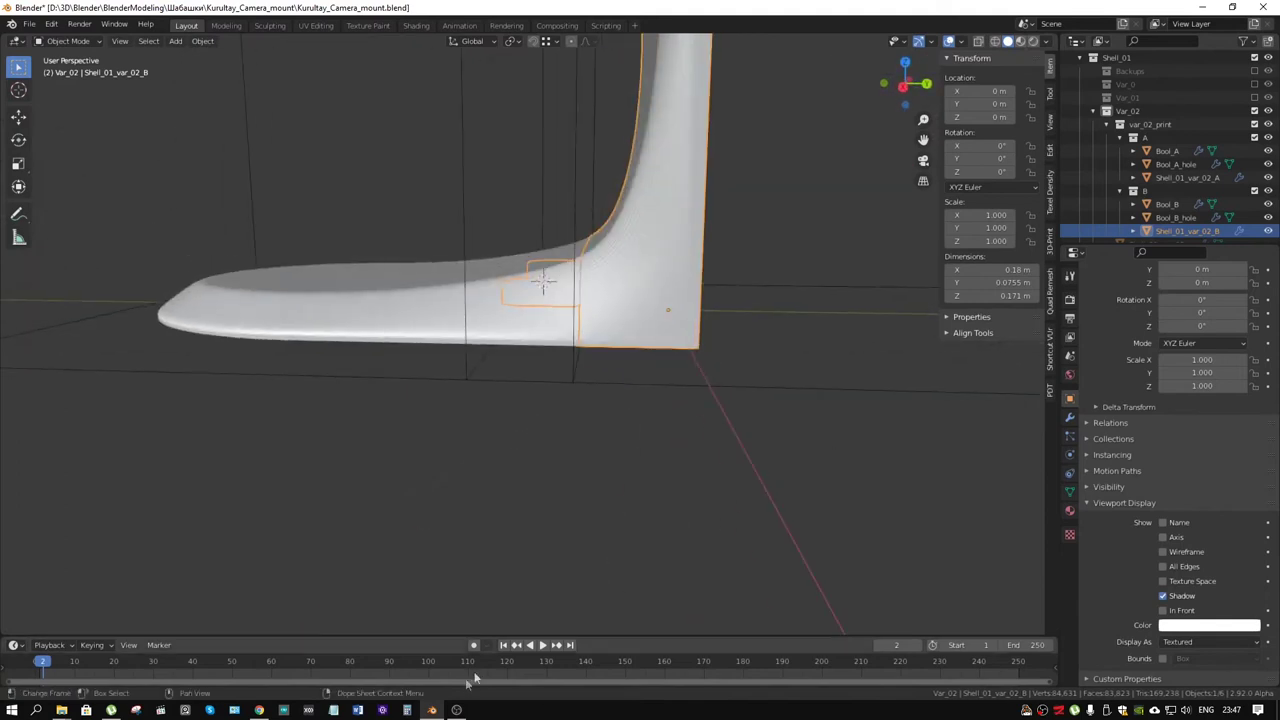
middle_drag(523, 482, 625, 375)
scroll(609, 421, down, 2)
mouse_move(609, 421)
middle_down()
mouse_move(663, 428)
mouse_move(466, 423)
mouse_move(600, 405)
mouse_move(777, 409)
mouse_move(504, 407)
mouse_move(647, 410)
middle_up()
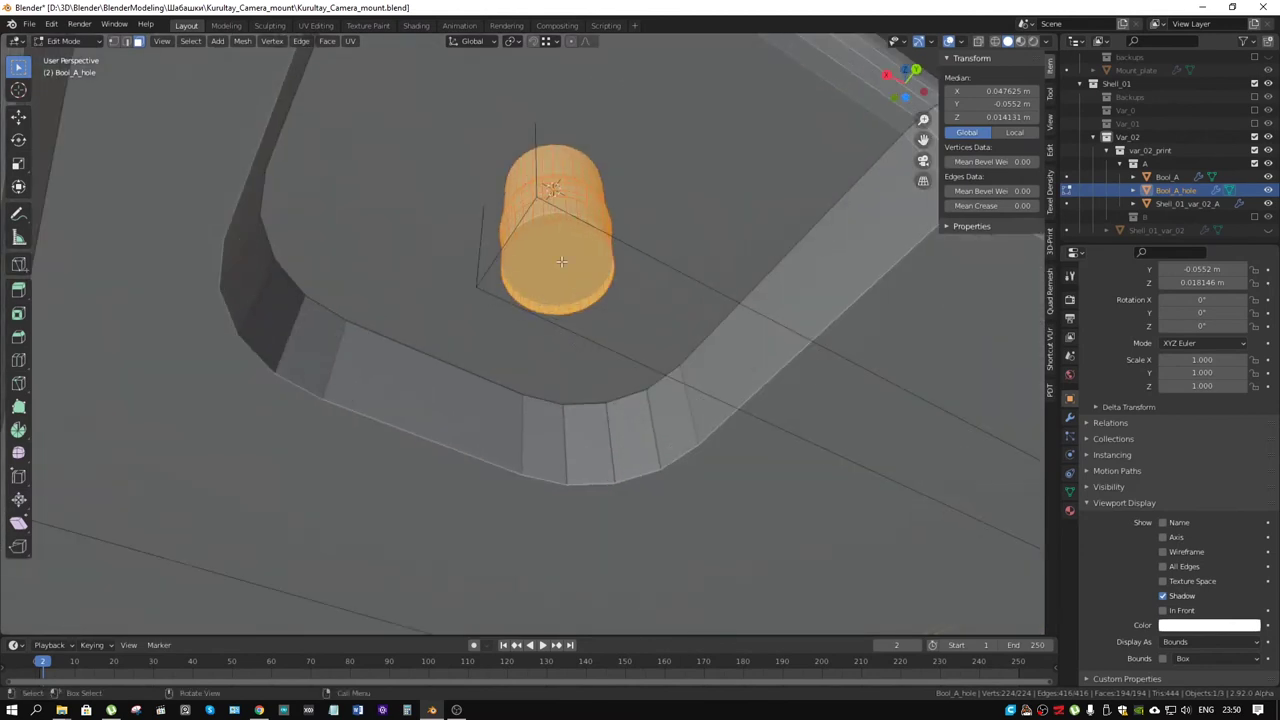
Select the Bool_A_hole cylinder's bottom face and inset it
click(567, 261)
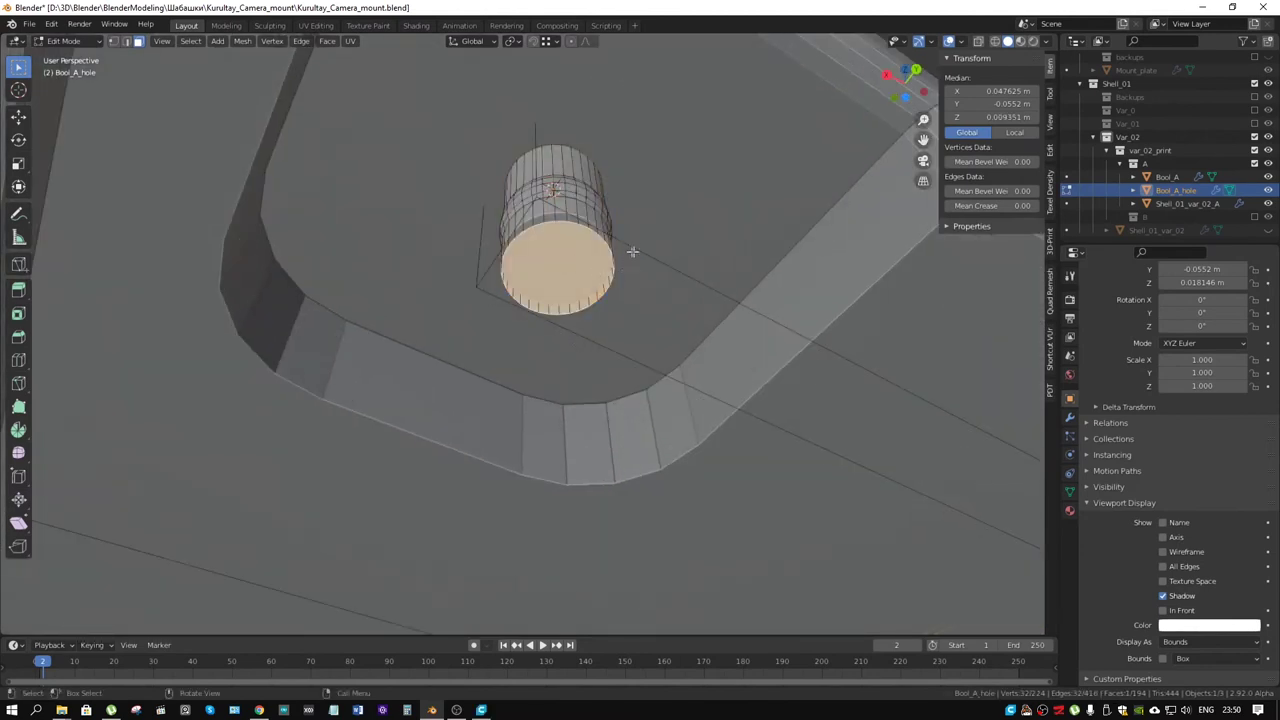
key(Tab)
mouse_move(674, 248)
middle_down()
mouse_move(536, 416)
mouse_move(645, 270)
mouse_move(649, 284)
mouse_move(624, 294)
middle_up()
key(Tab)
key(i)
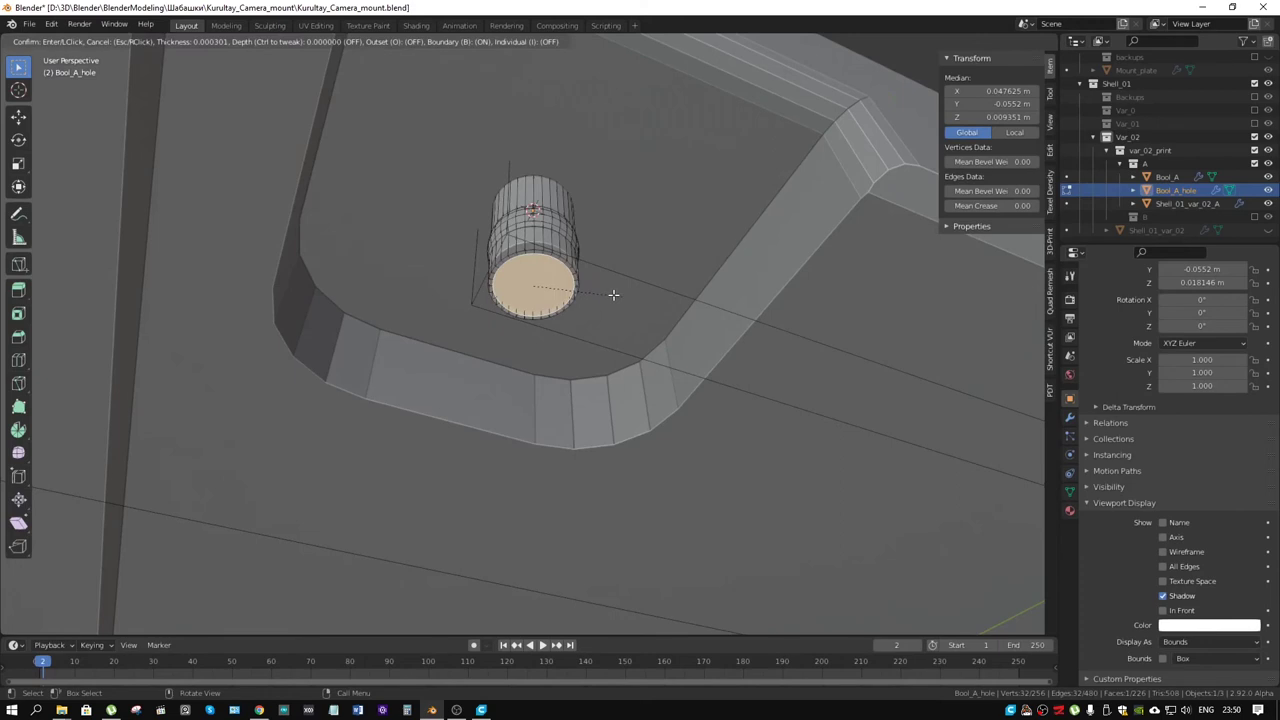
click(618, 293)
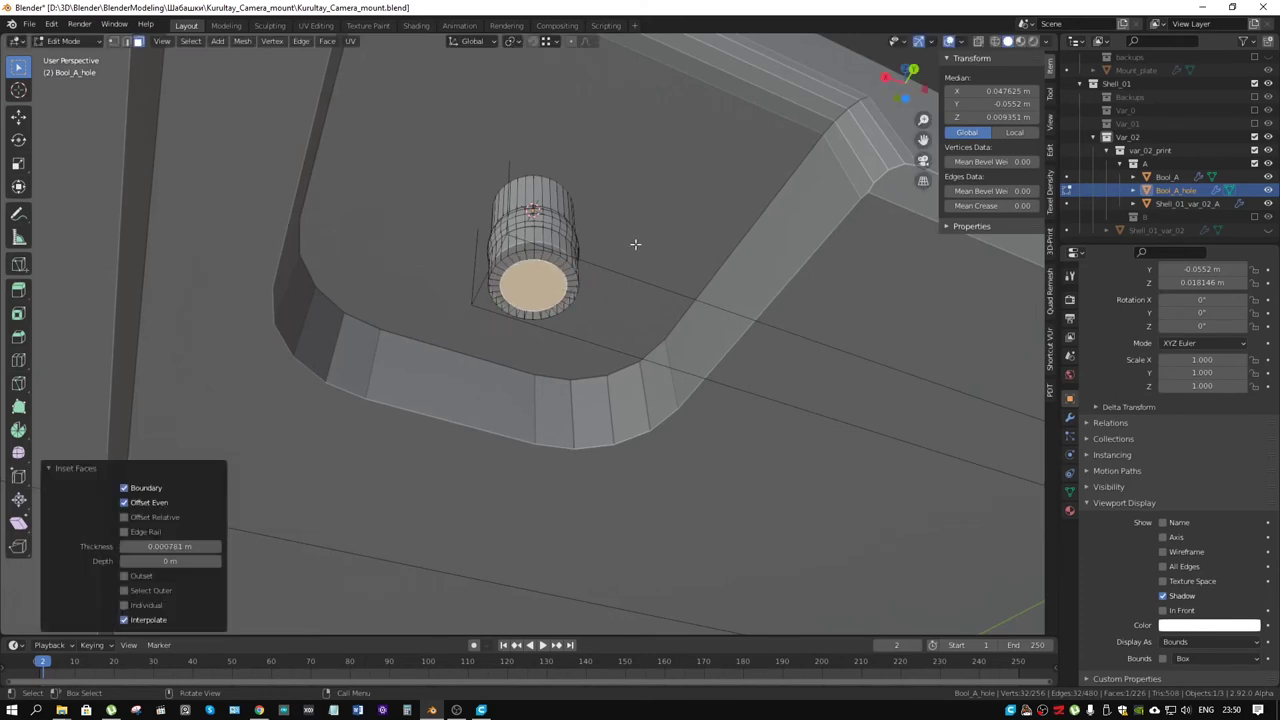
middle_drag(634, 243, 621, 267)
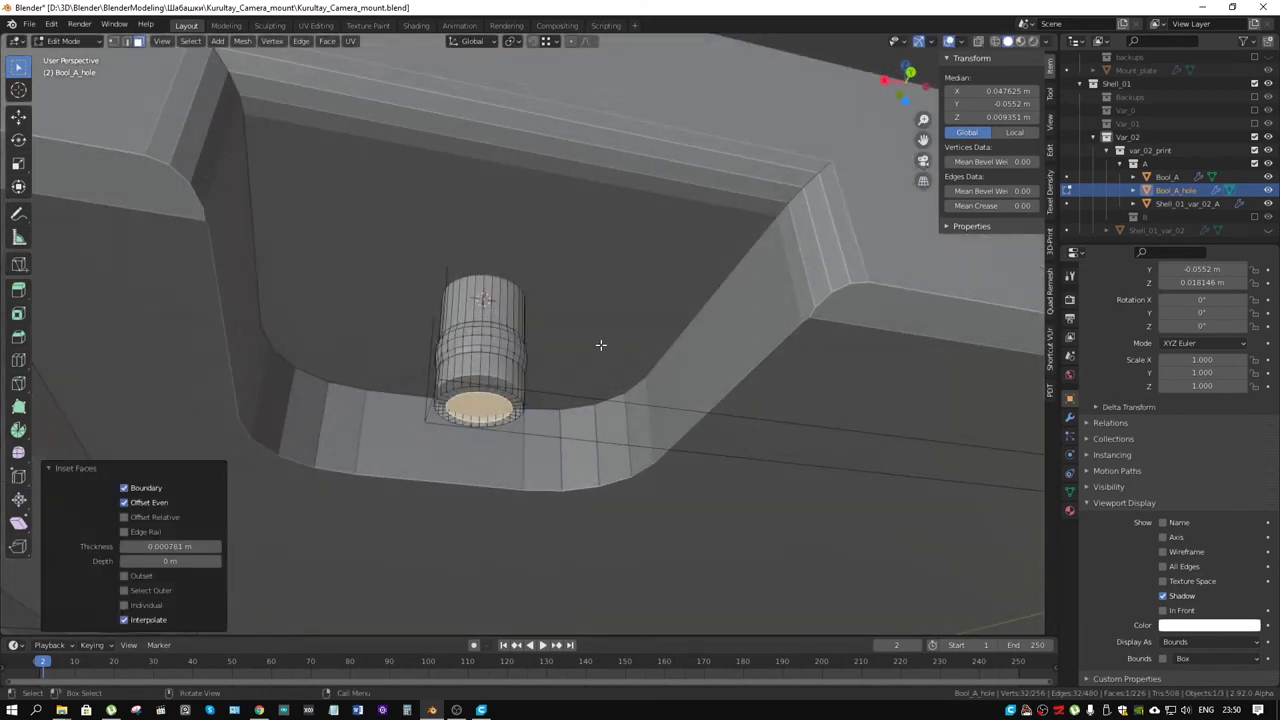
Move the inset face 0.007892 m upward along Z to form a step
key(g)
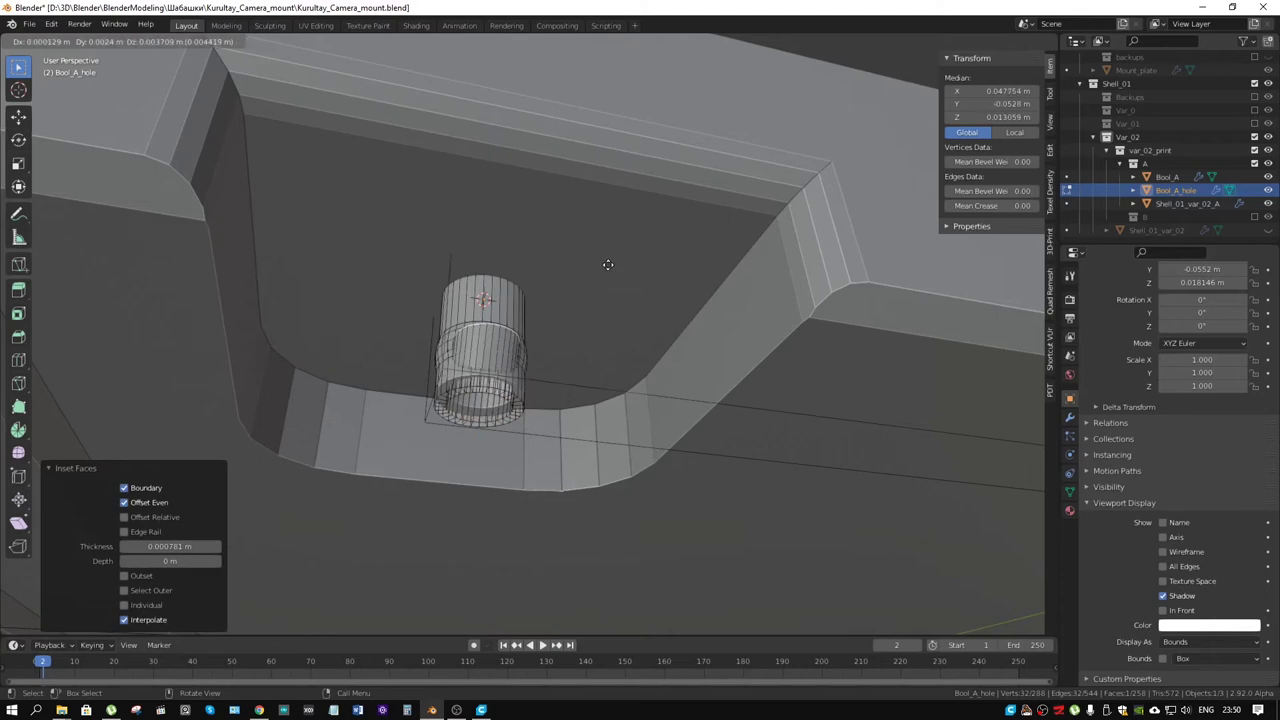
key(z)
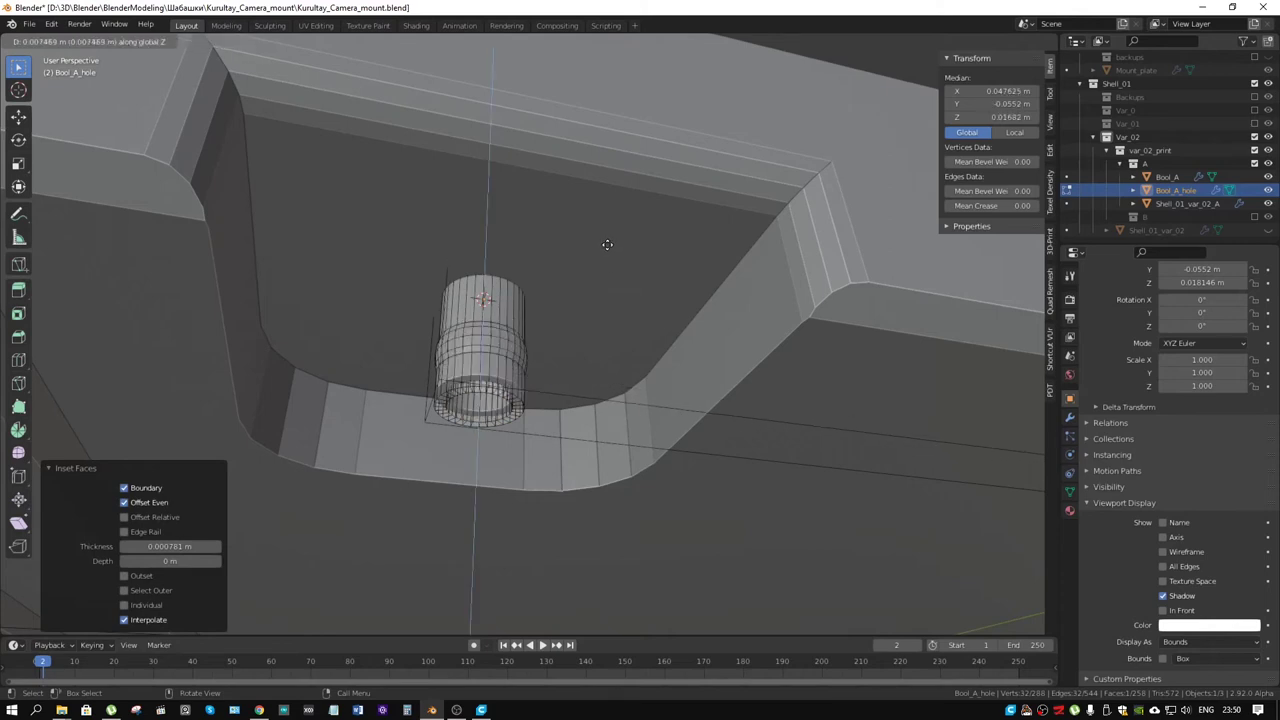
click(607, 244)
mouse_move(607, 244)
middle_down()
mouse_move(606, 323)
mouse_move(608, 286)
mouse_move(609, 300)
middle_up()
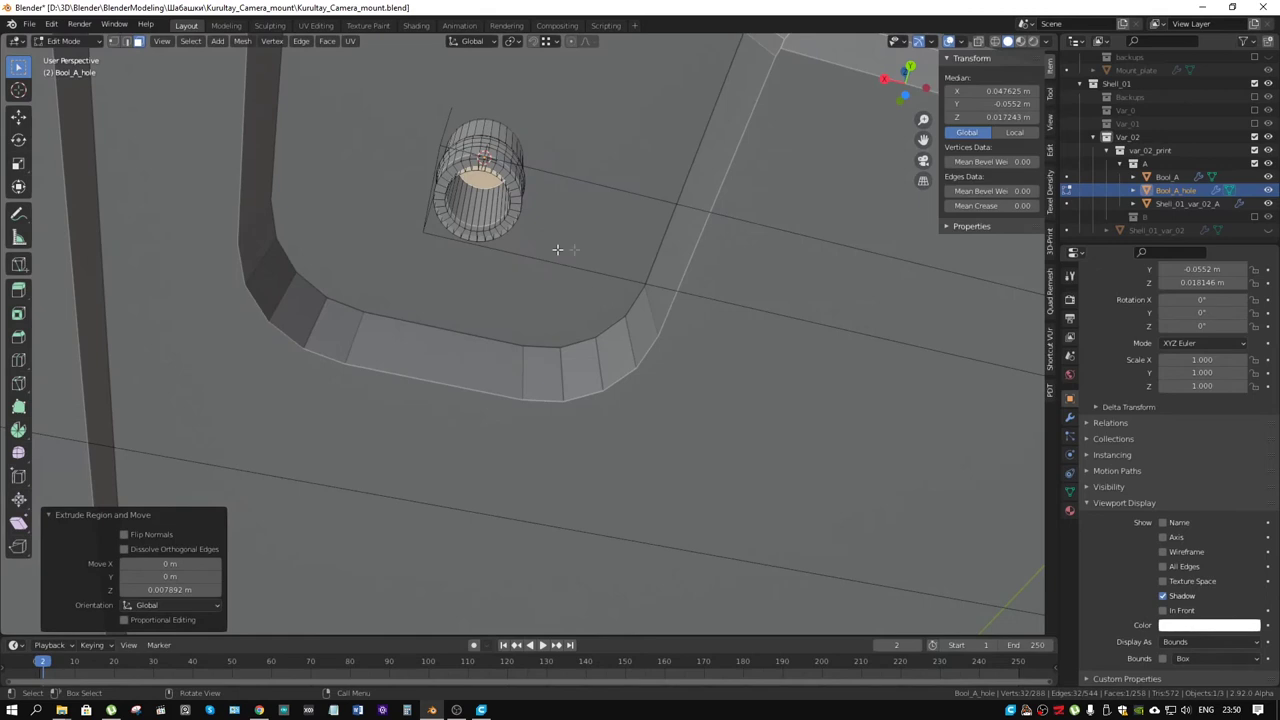
Inset the face a second time, leave Edit Mode and isolate Bool_A_hole in local view
key(i)
click(598, 243)
middle_drag(598, 243, 575, 252)
middle_drag(601, 311, 525, 350)
middle_drag(486, 388, 555, 361)
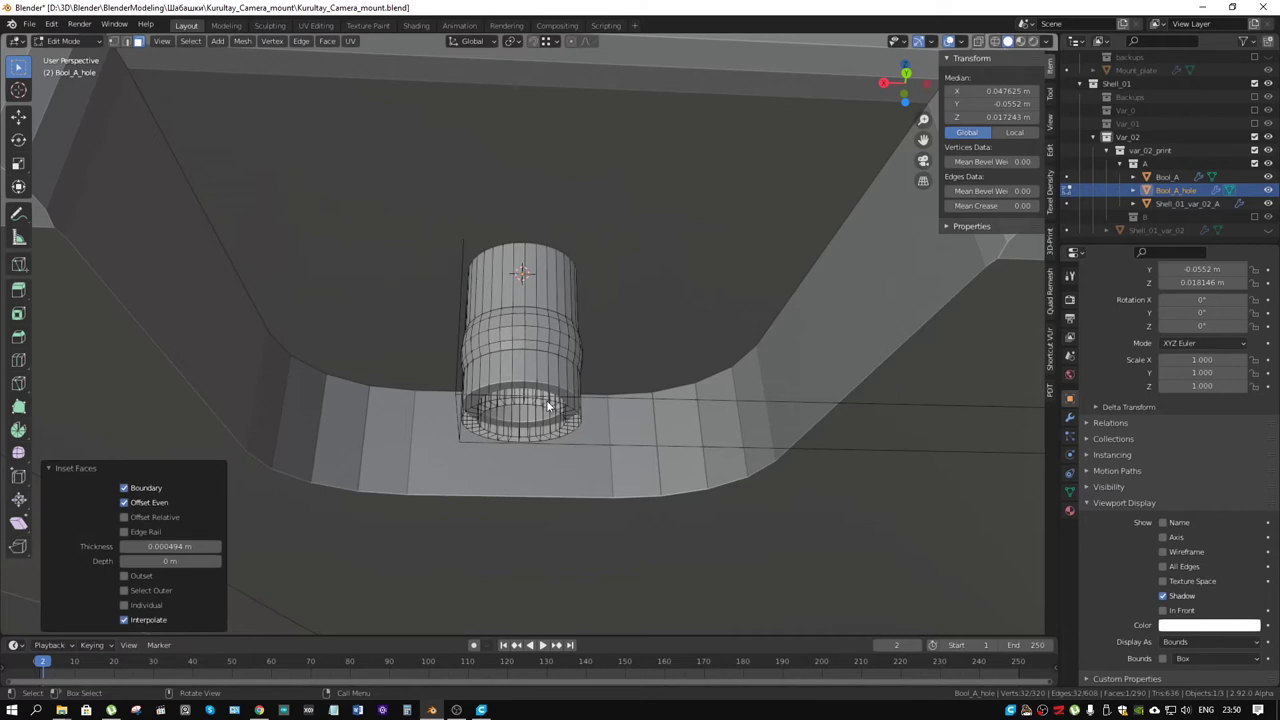
key(Tab)
key(KP_Divide)
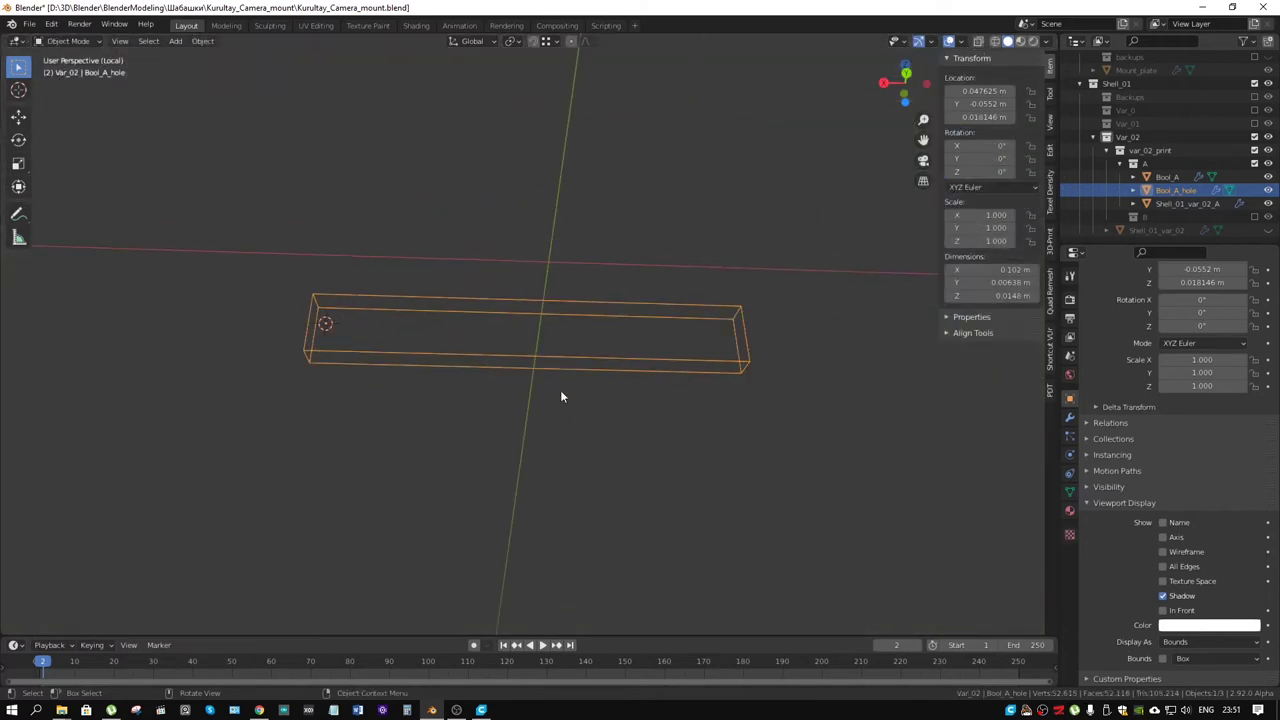
Set Bool_A_hole's Display As to Textured so it shows as a shaded solid
middle_drag(504, 400, 509, 426)
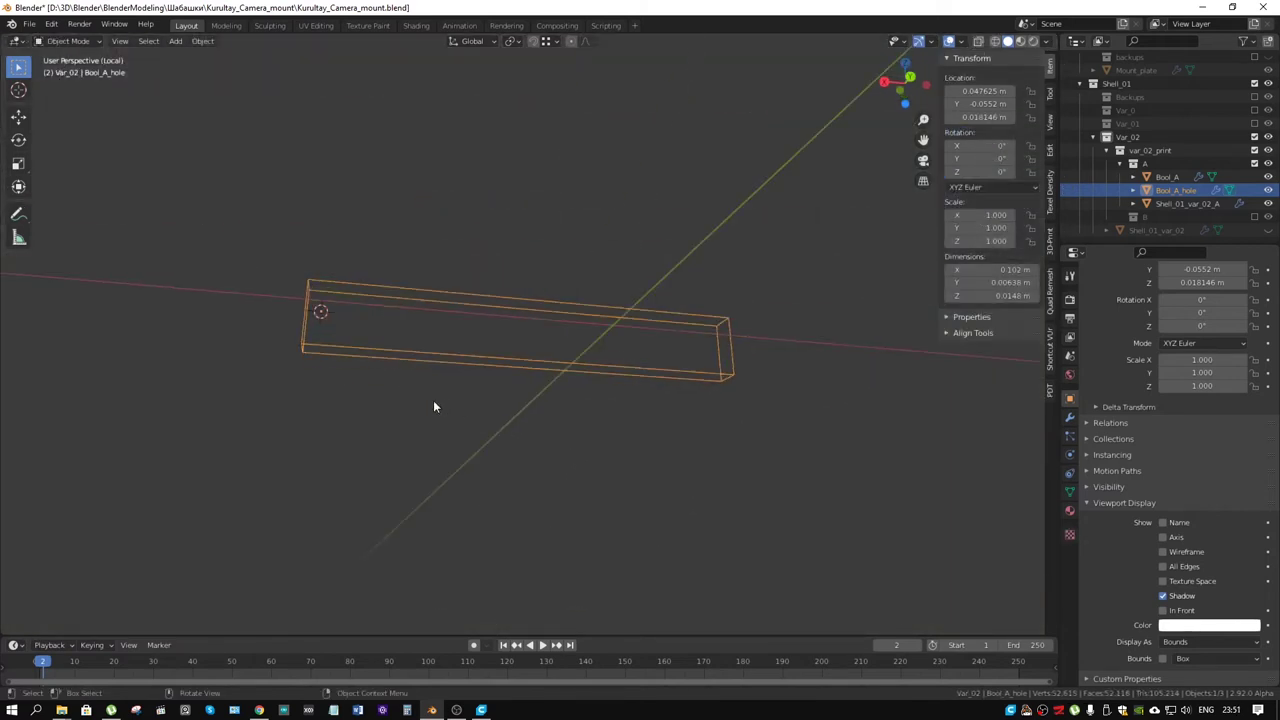
key(Tab)
key(Tab)
shift+middle_drag(388, 373, 614, 423)
scroll(614, 419, up, 3)
click(1071, 492)
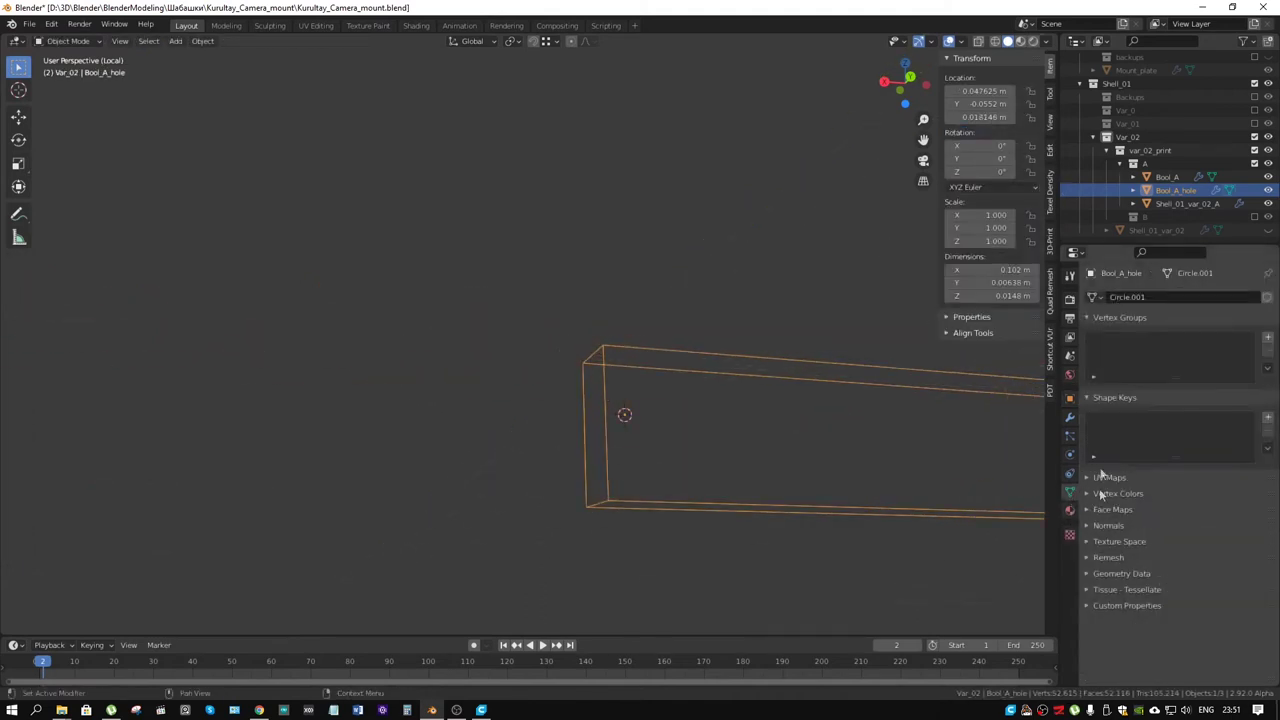
click(1069, 398)
scroll(1206, 543, down, 2)
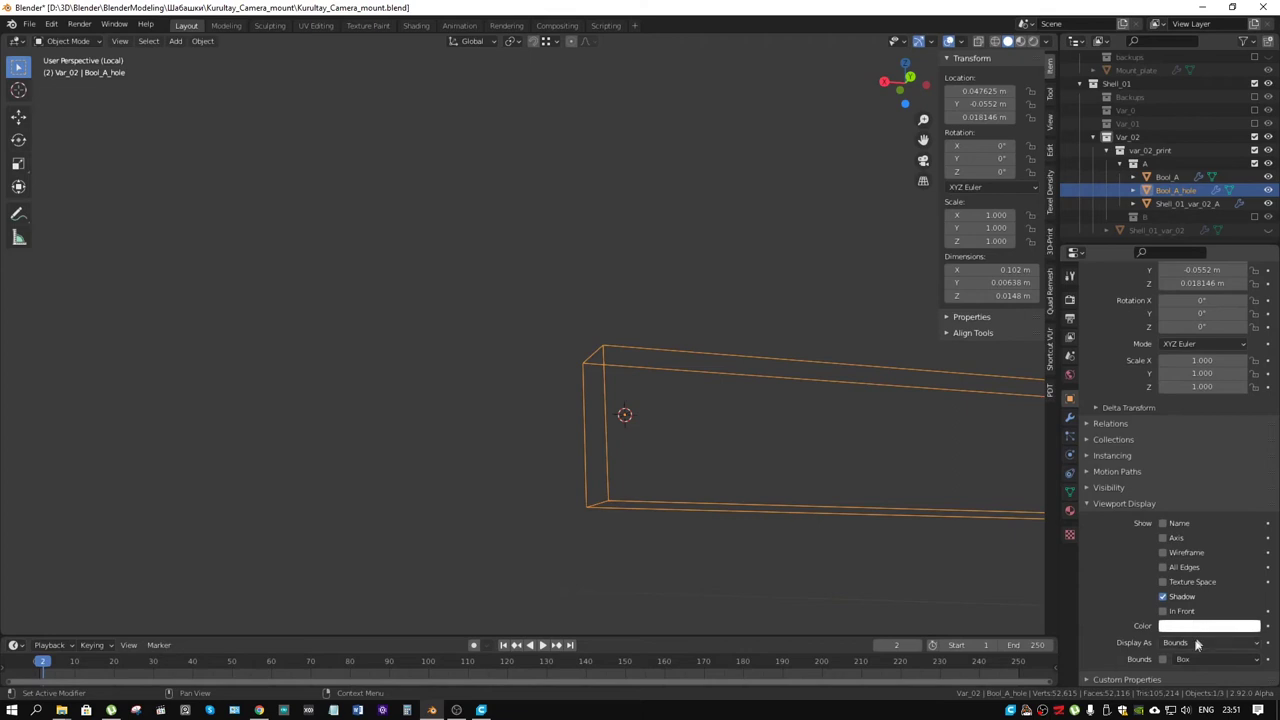
click(1200, 642)
click(1181, 583)
scroll(741, 487, down, 3)
middle_drag(741, 487, 643, 338)
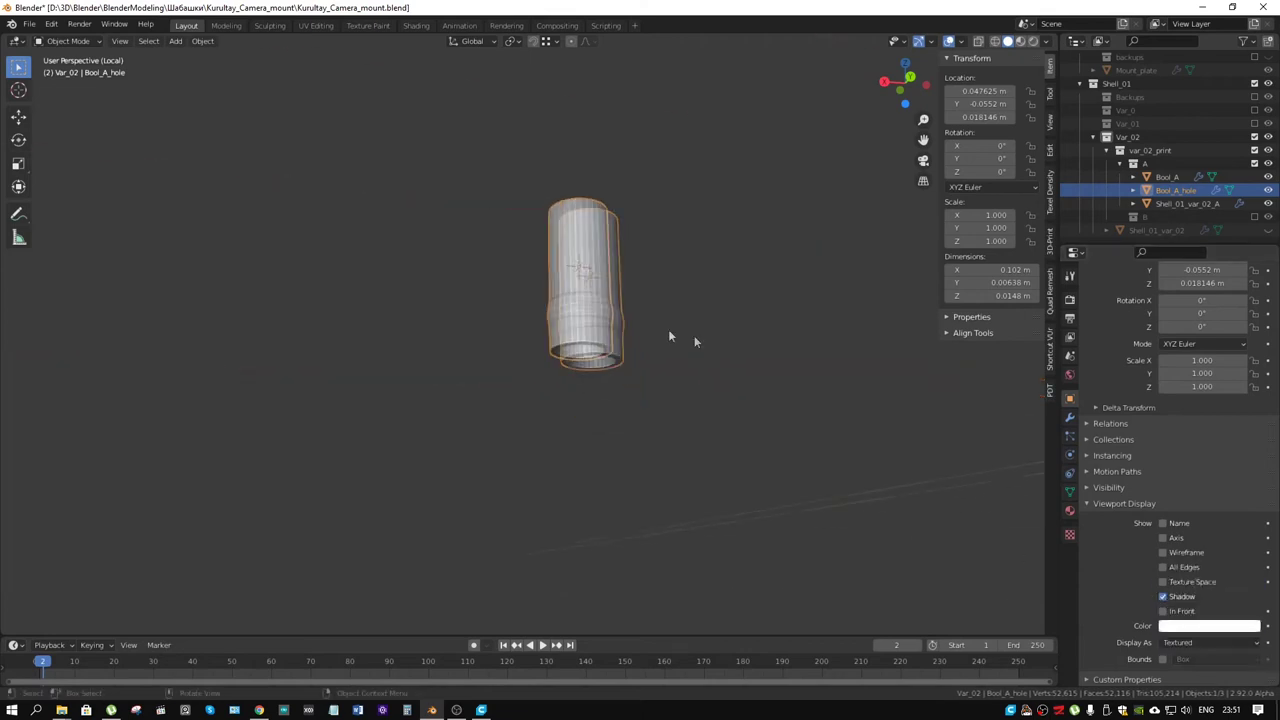
Add a 2 mm cube at the cutter and stretch it along Z in Edit Mode
key(shift+a)
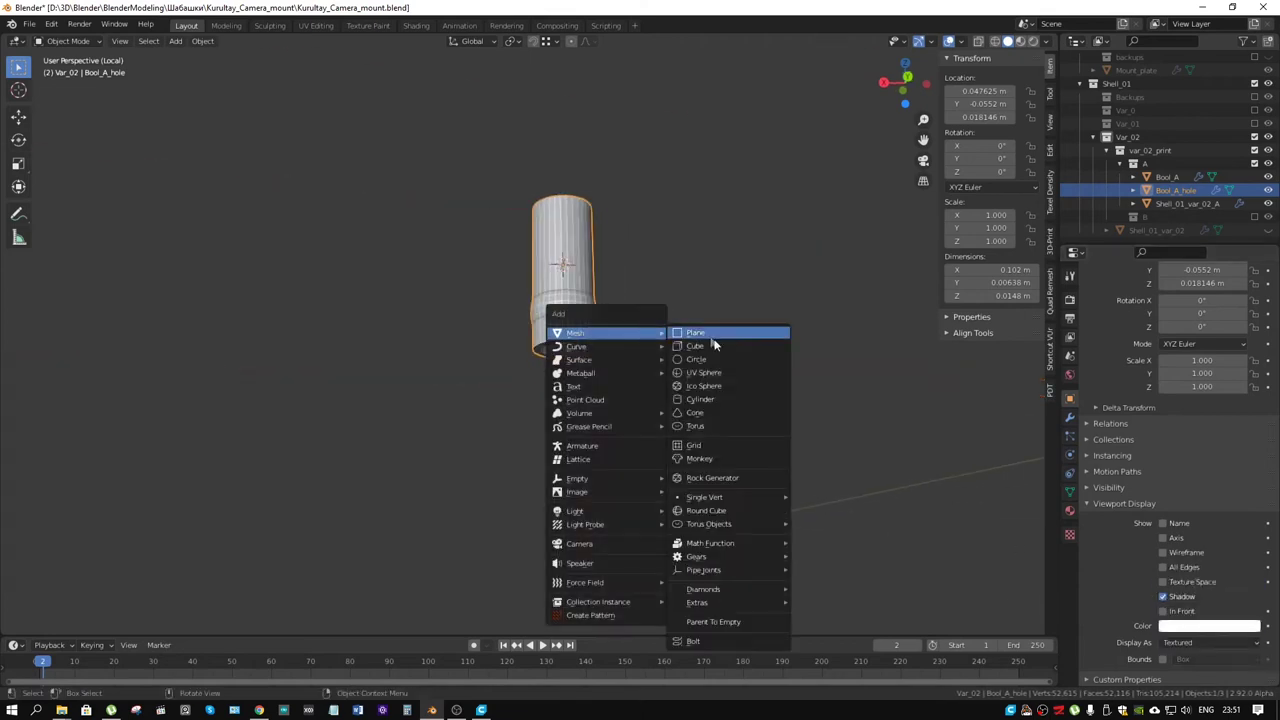
click(708, 347)
text(2)
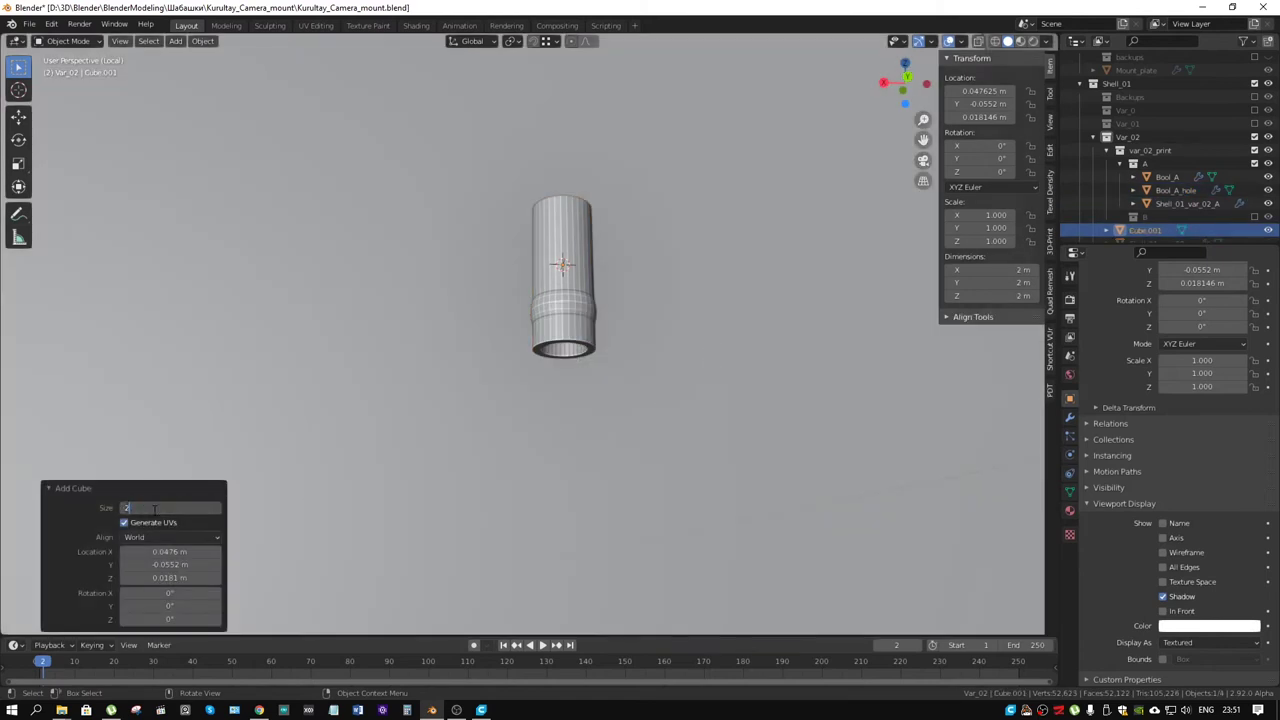
key(Return)
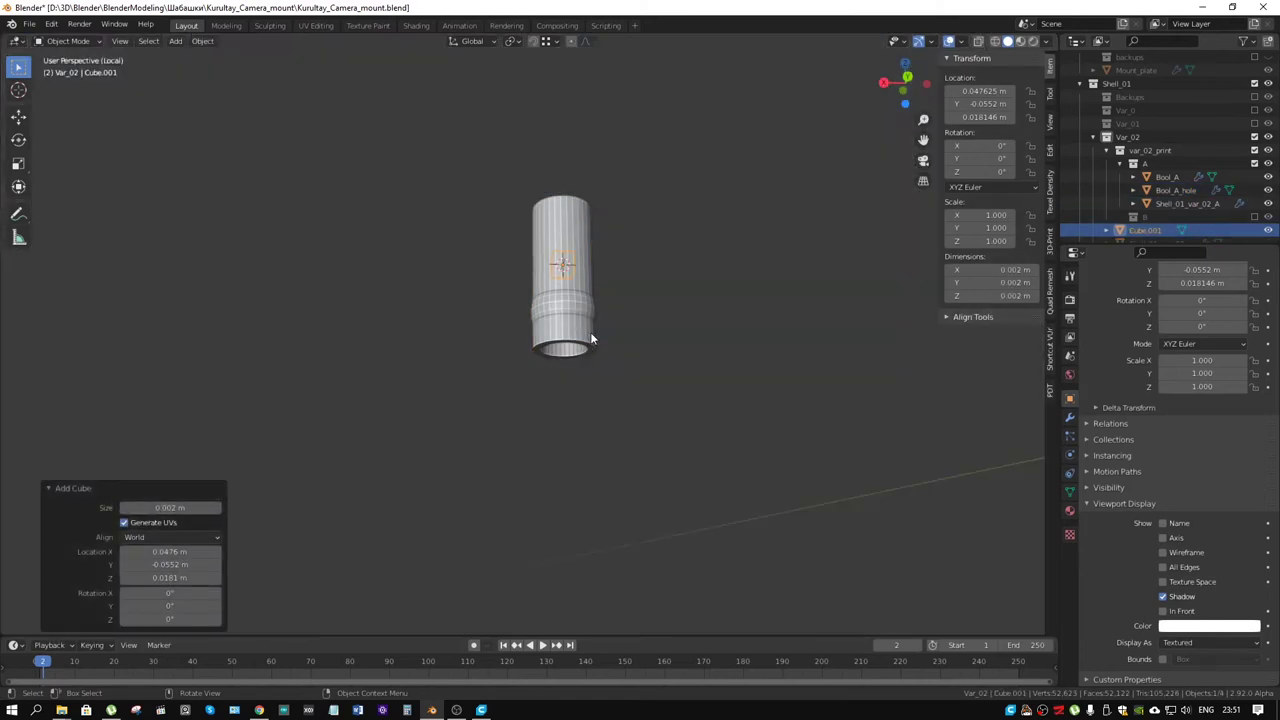
key(Tab)
key(s)
key(z)
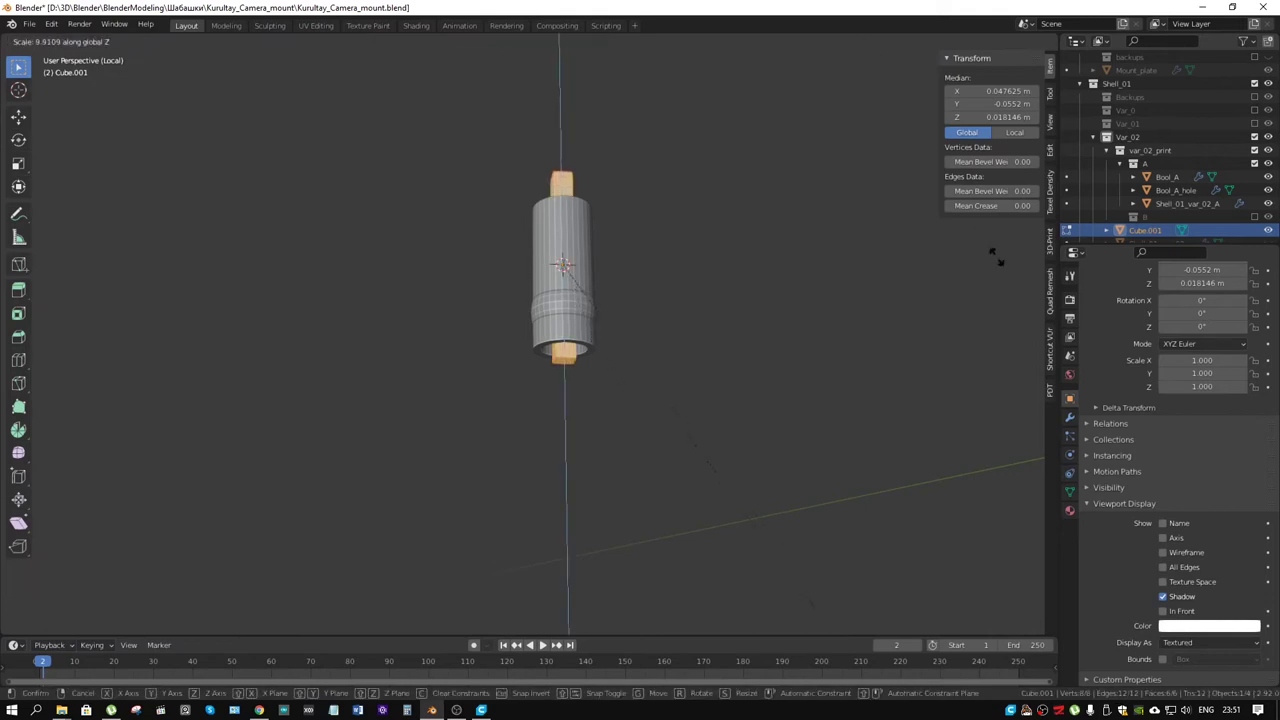
click(946, 267)
Lower the block along Z and widen it along Y to 0.002 × 0.00992 × 0.0194 m
key(g)
key(z)
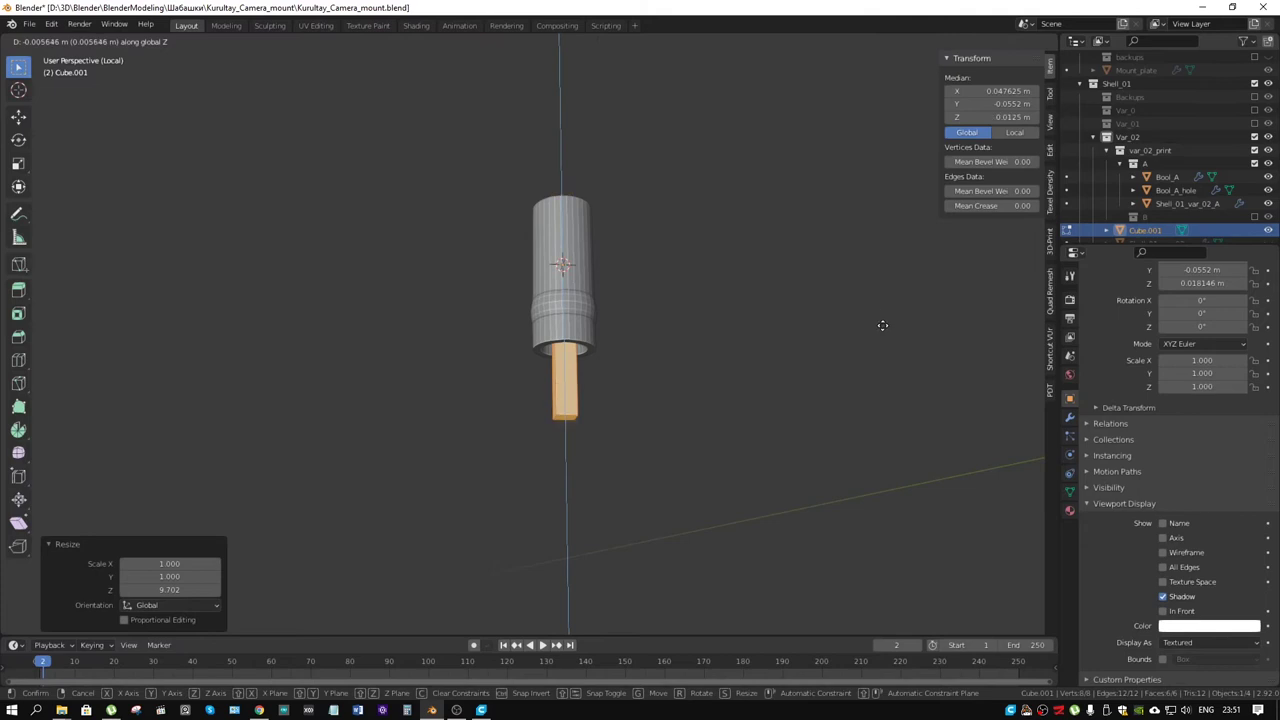
click(882, 324)
key(s)
key(y)
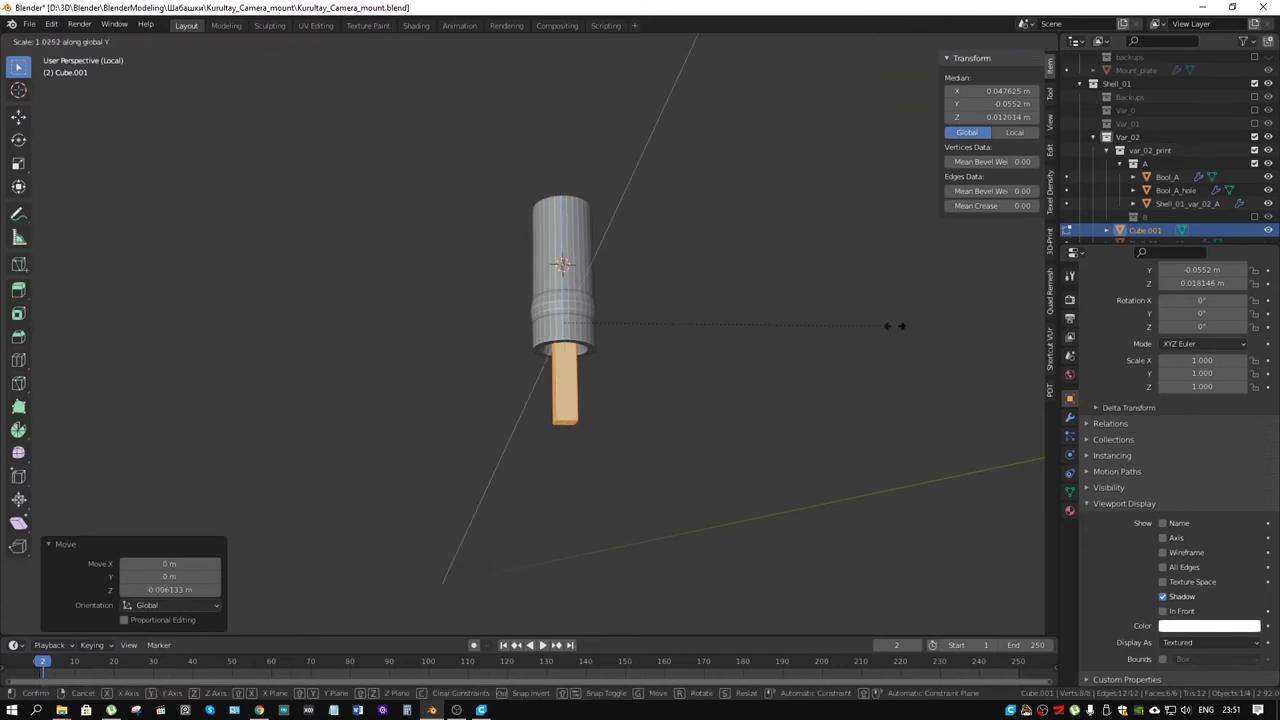
click(846, 437)
mouse_move(846, 437)
middle_down()
mouse_move(616, 423)
mouse_move(740, 331)
mouse_move(678, 248)
mouse_move(539, 371)
mouse_move(592, 318)
middle_up()
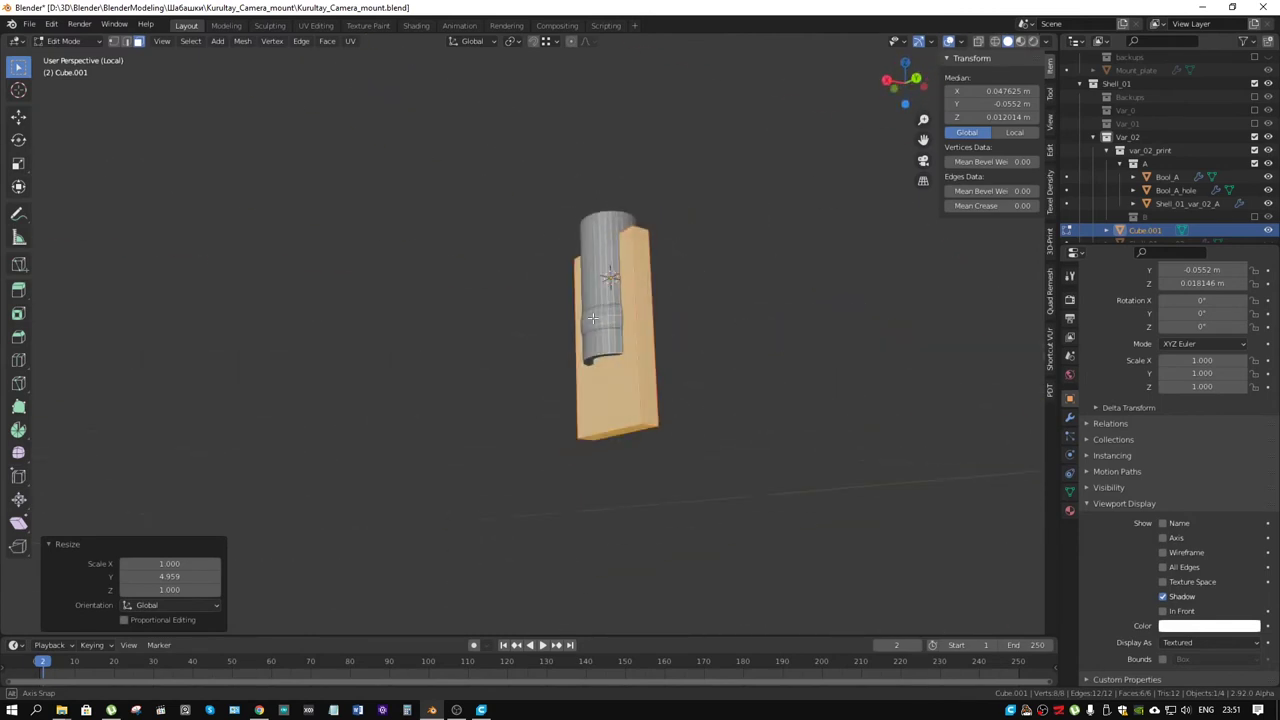
scroll(597, 360, up, 5)
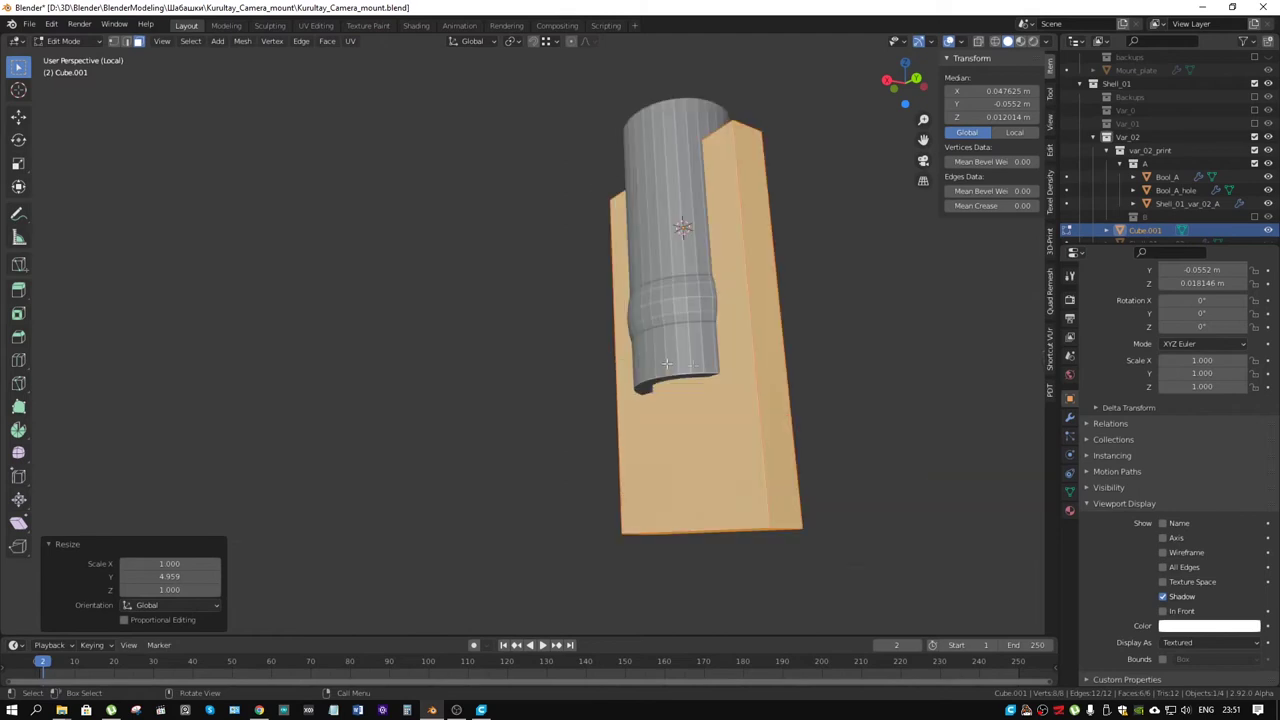
middle_drag(597, 360, 650, 270)
key(Tab)
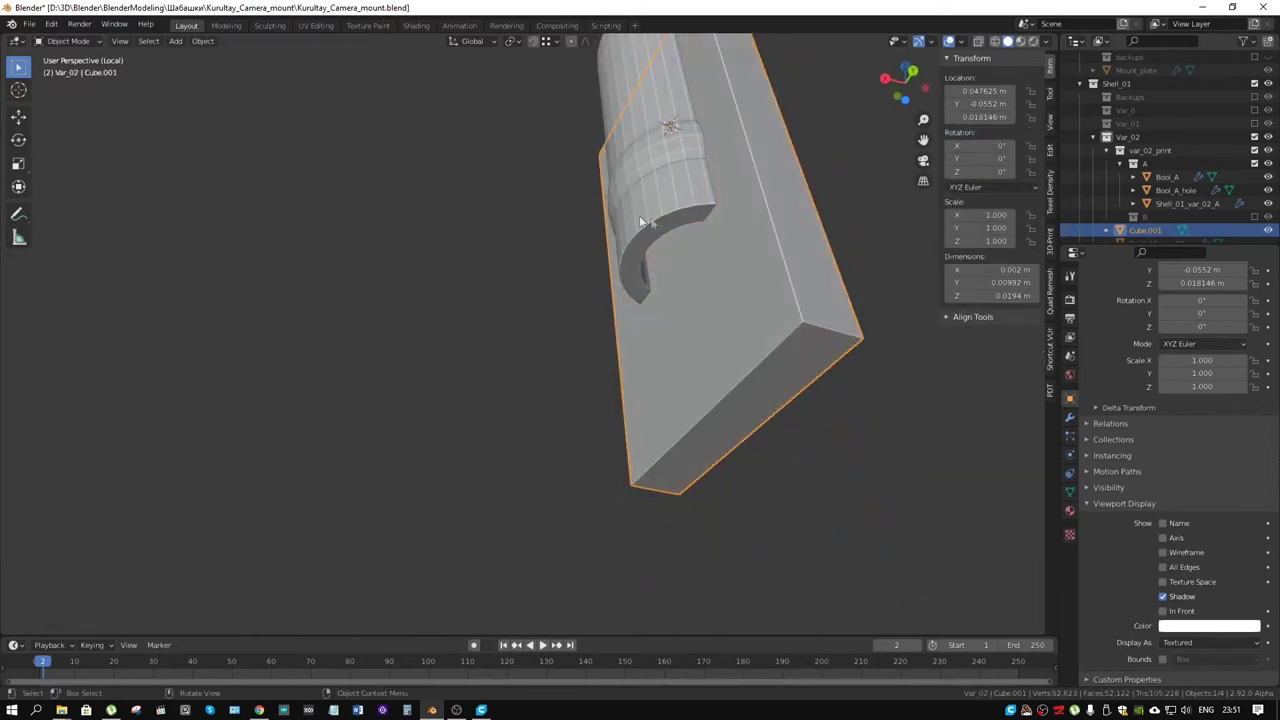
Select Bool_A_hole and use X-ray in Edit Mode to inspect its inner faces
click(655, 224)
mouse_move(666, 258)
middle_down()
mouse_move(506, 286)
mouse_move(514, 266)
middle_up()
key(Tab)
key(alt+z)
key(Tab)
key(alt+z)
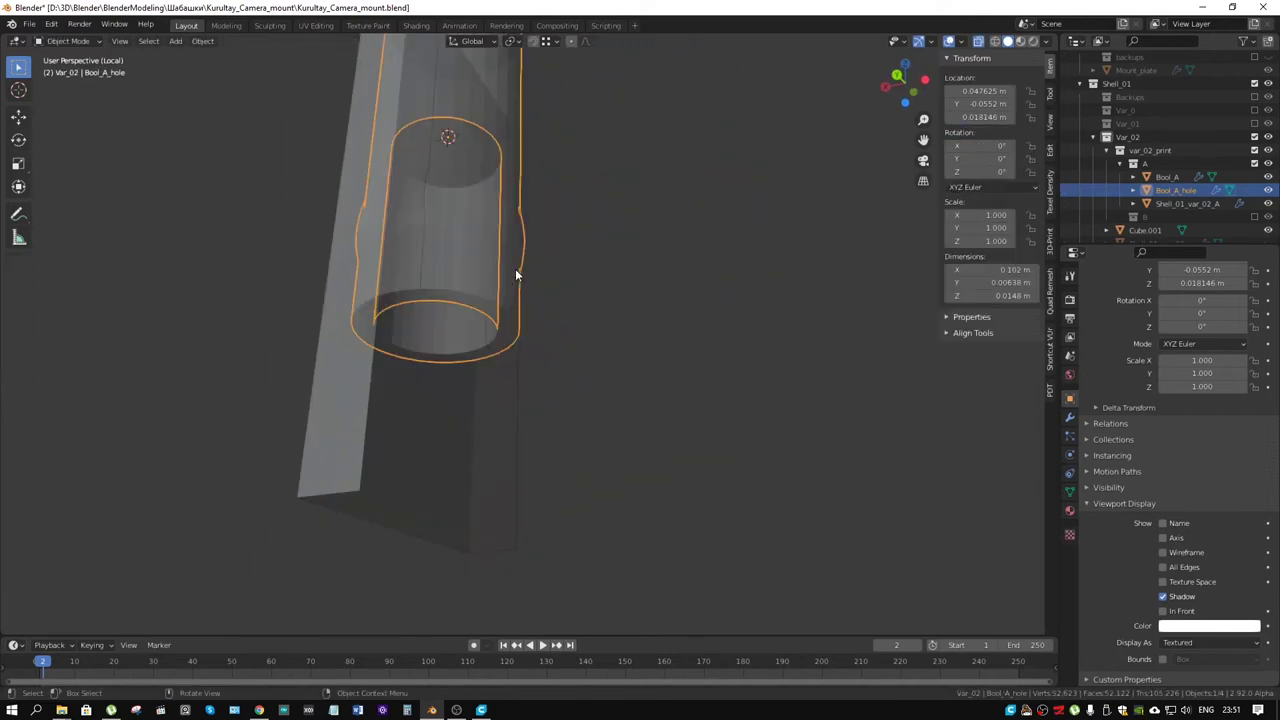
key(Home)
middle_drag(512, 277, 394, 340)
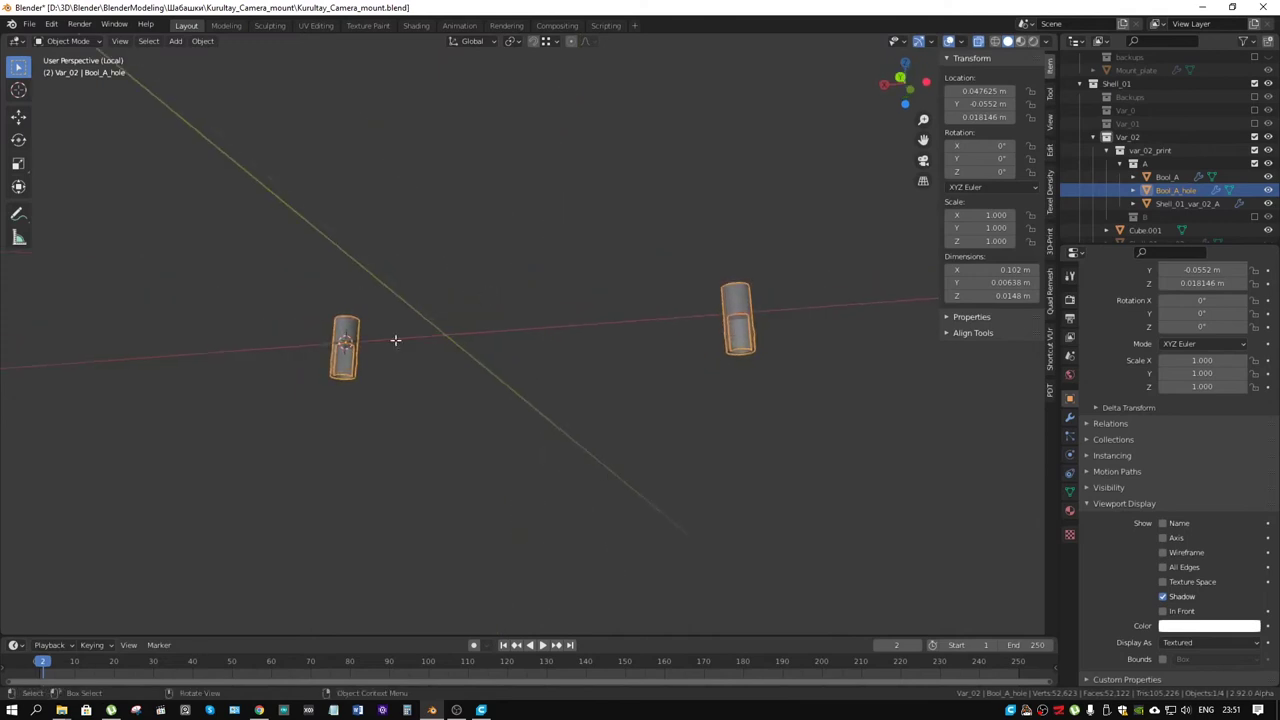
Grow the face selection from the open end down across the inner bore walls
key(Tab)
key(alt+z)
key(KP_Decimal)
middle_drag(549, 350, 534, 340)
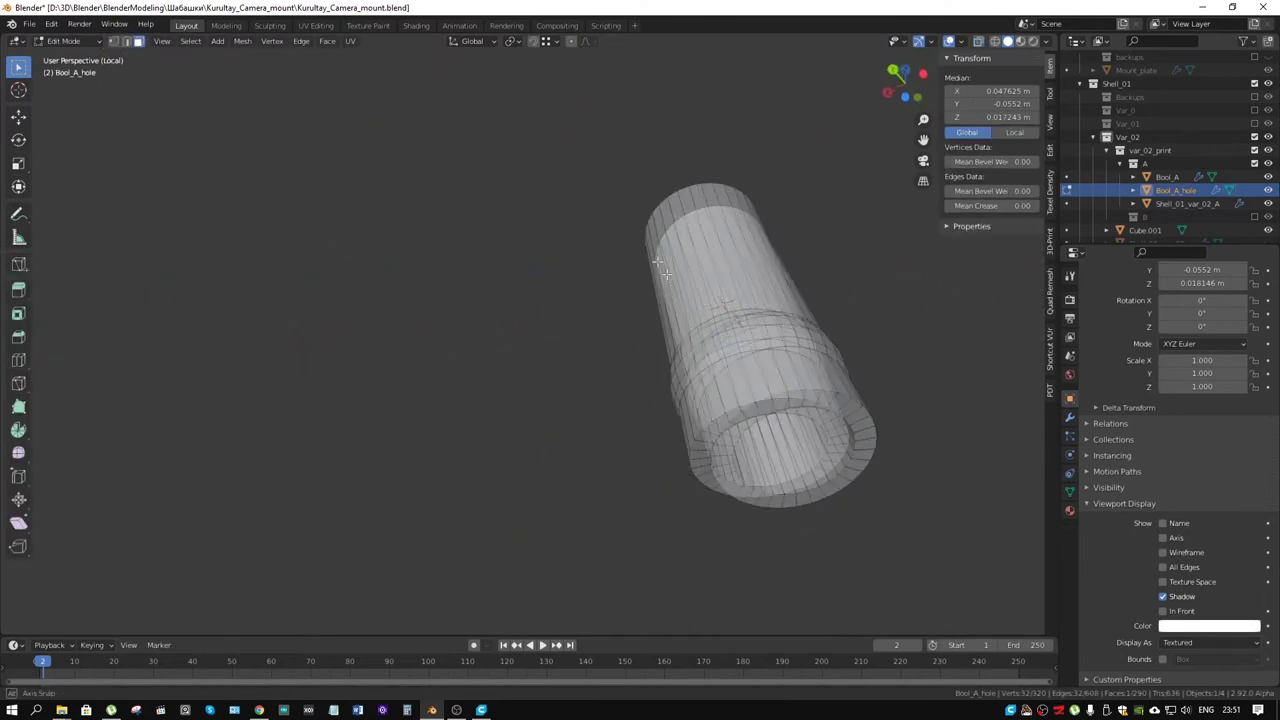
key(alt+z)
key(ctrl+KP_Add)
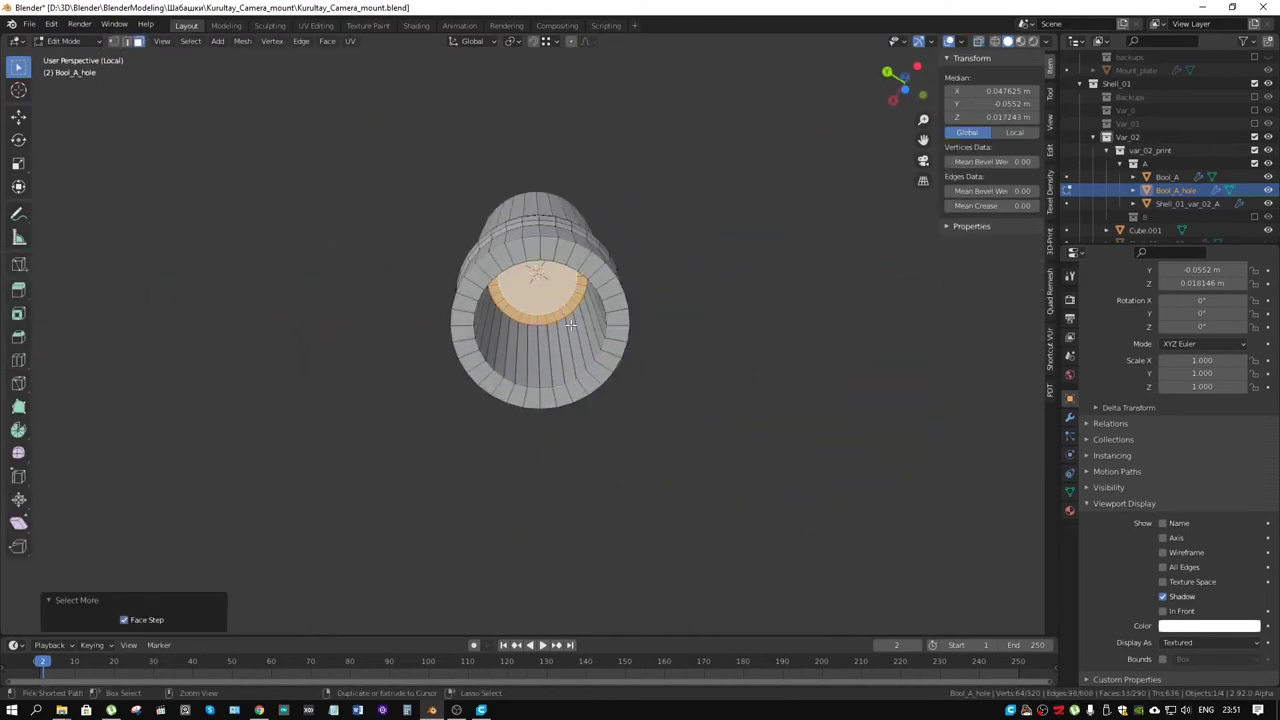
key(ctrl+KP_Add)
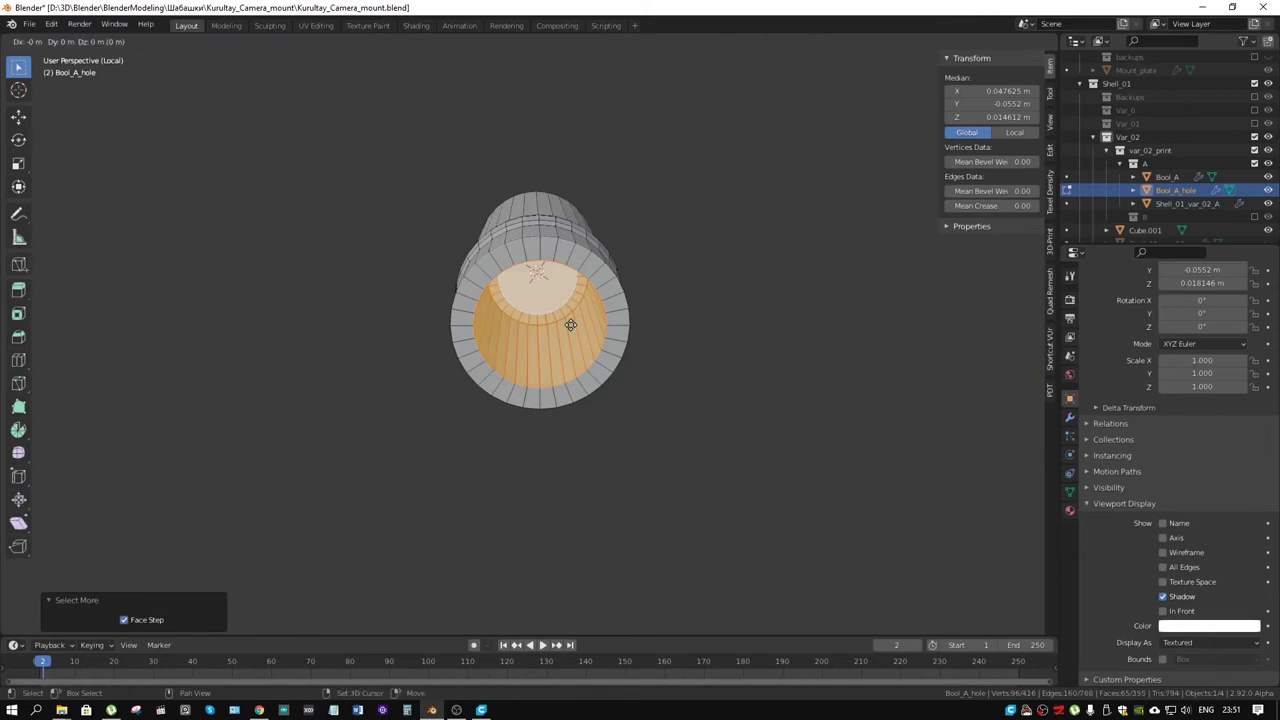
Duplicate the bore faces, separate them into Bool_A_hole.001 and fill its open loop
key(shift+d)
key(Escape)
key(p)
click(572, 330)
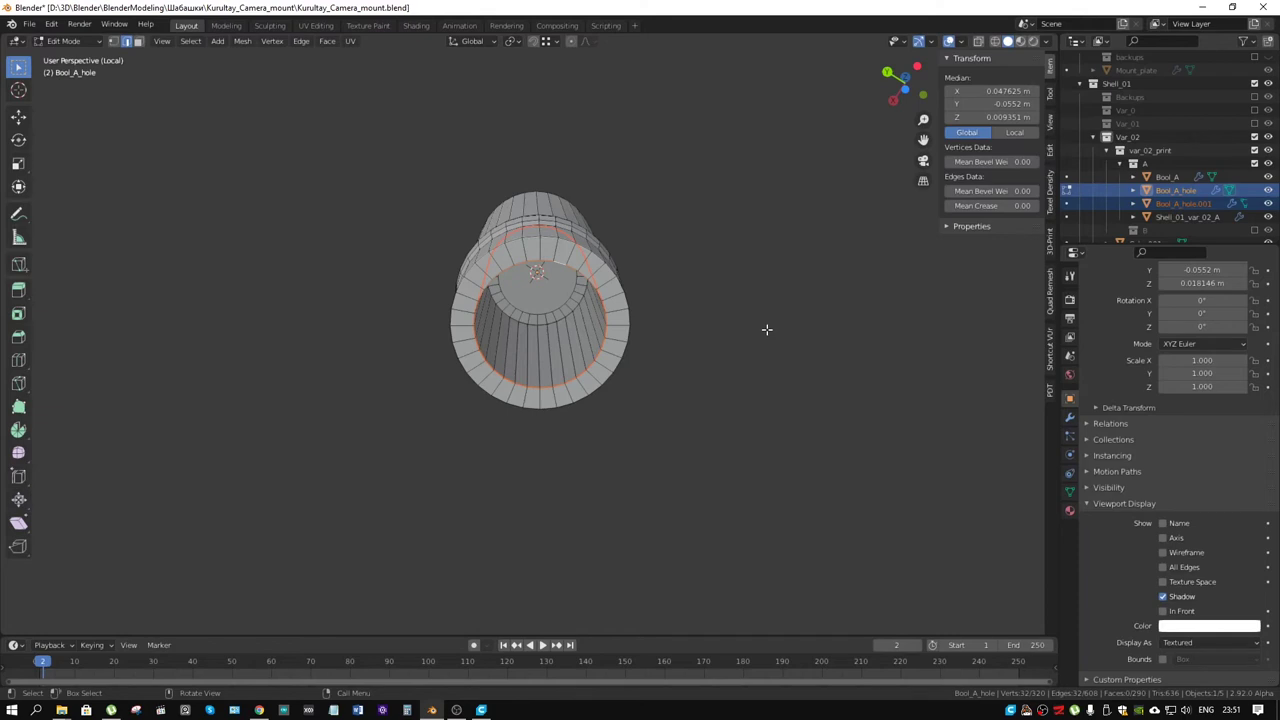
key(f)
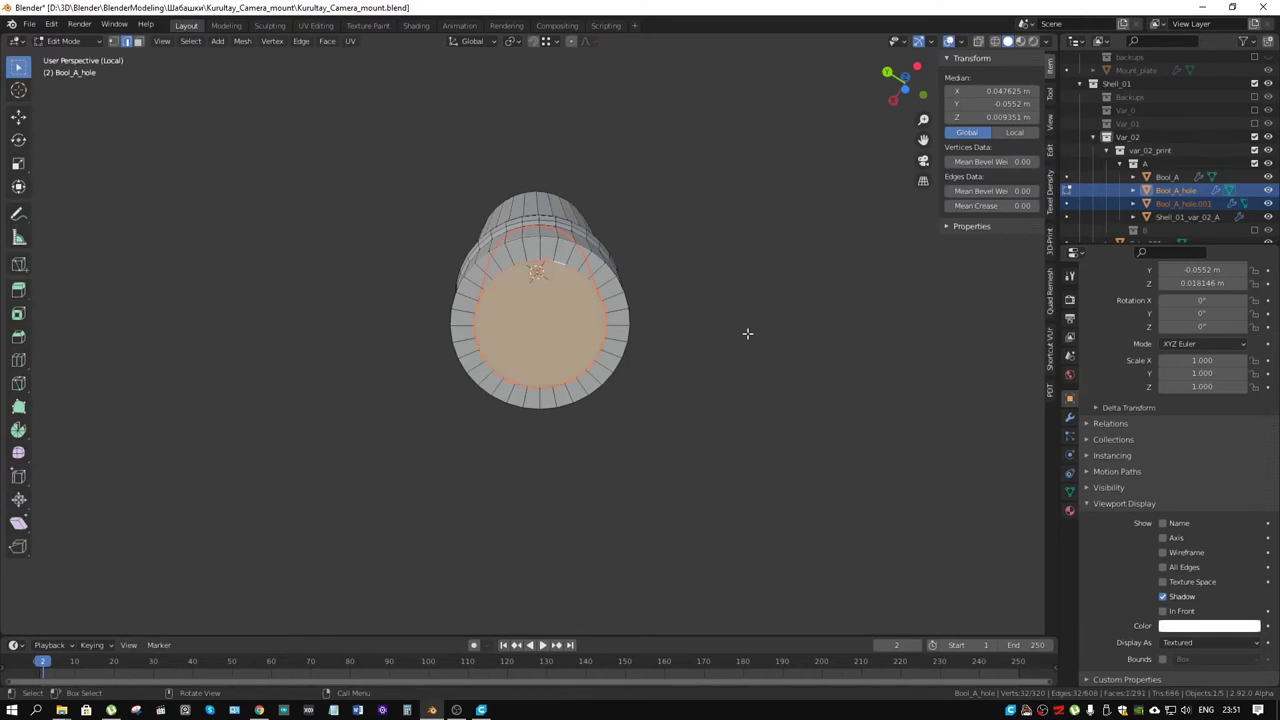
key(Tab)
Isolate Bool_A_hole.001 together with the Cube.001 block in local view
click(558, 276)
mouse_move(558, 276)
middle_down()
mouse_move(631, 320)
mouse_move(655, 358)
middle_up()
key(KP_Divide)
click(512, 471)
middle_drag(512, 471, 579, 434)
key(KP_Divide)
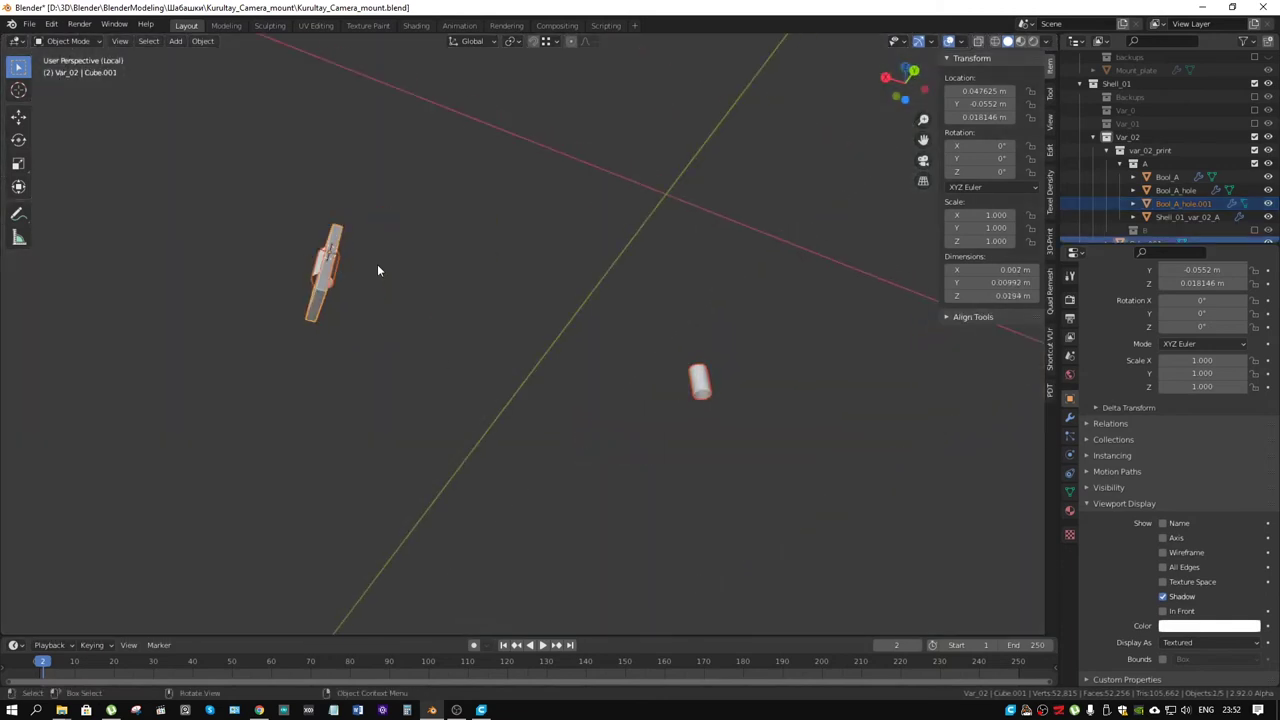
Select all of Cube.001's geometry, then make Bool_A_hole.001 active alongside it
key(Tab)
key(shift+b)
drag(442, 220, 260, 368)
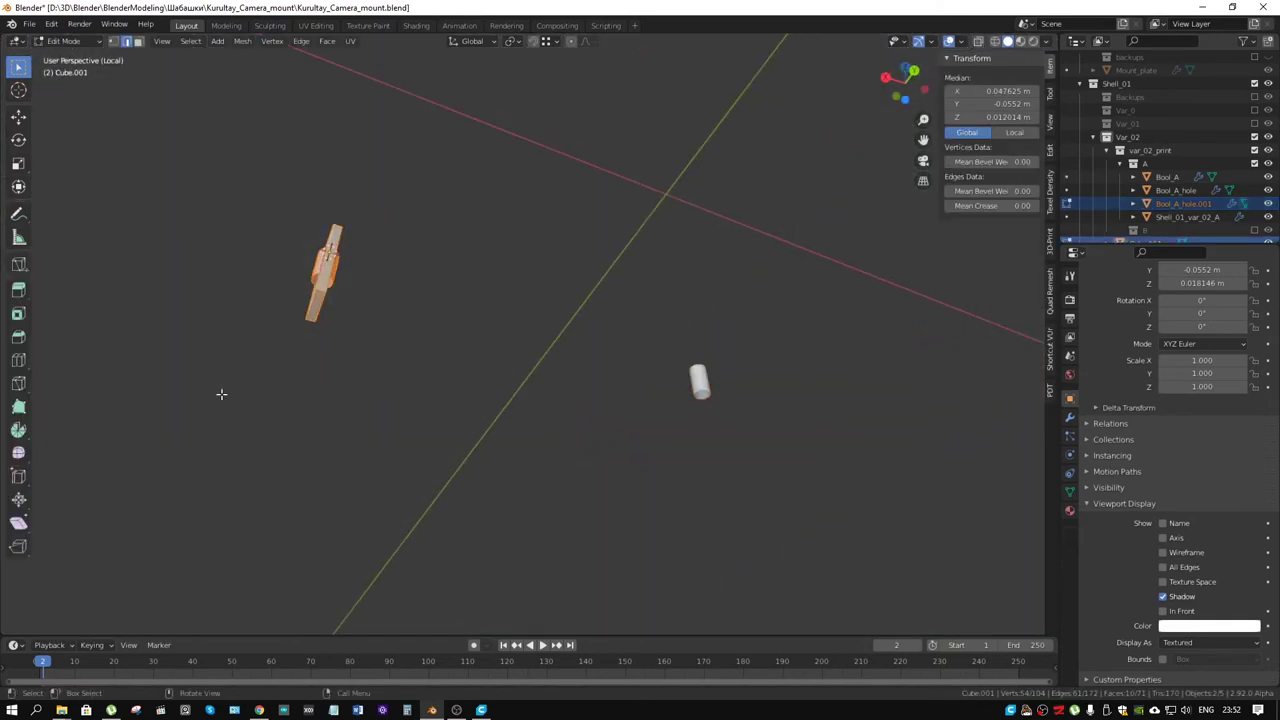
middle_drag(221, 394, 314, 380)
key(Tab)
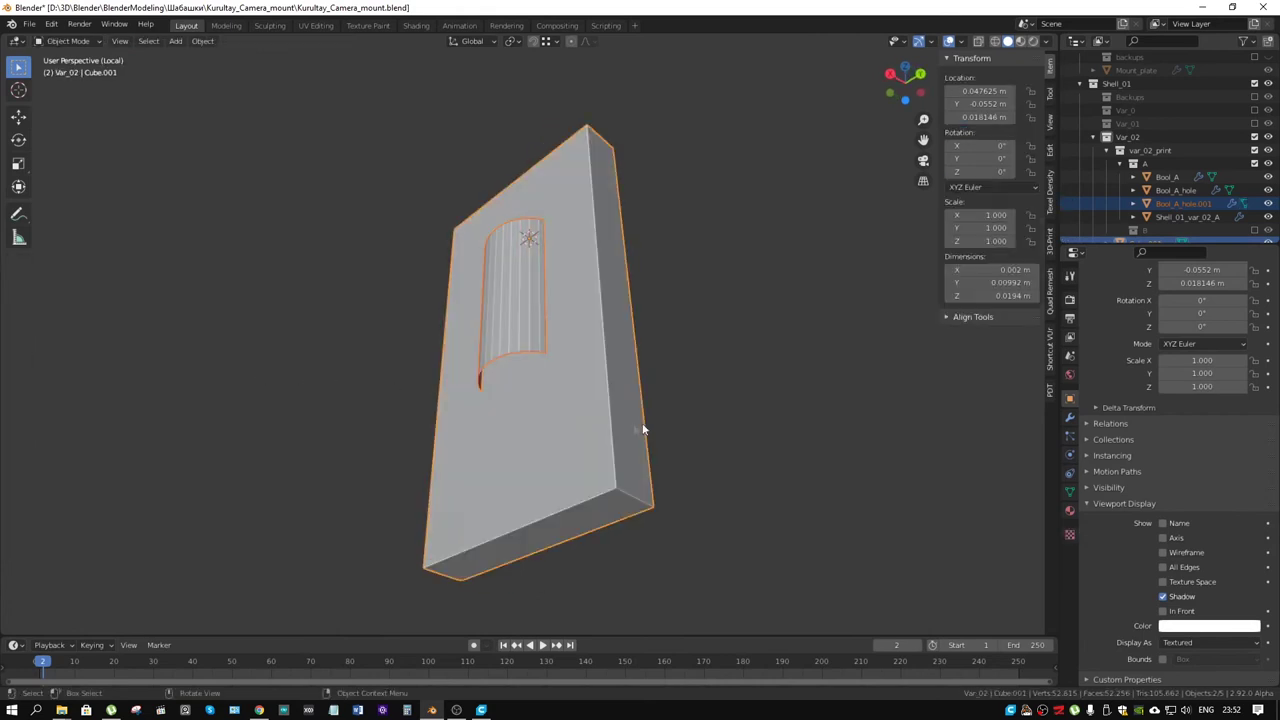
shift+click(520, 331)
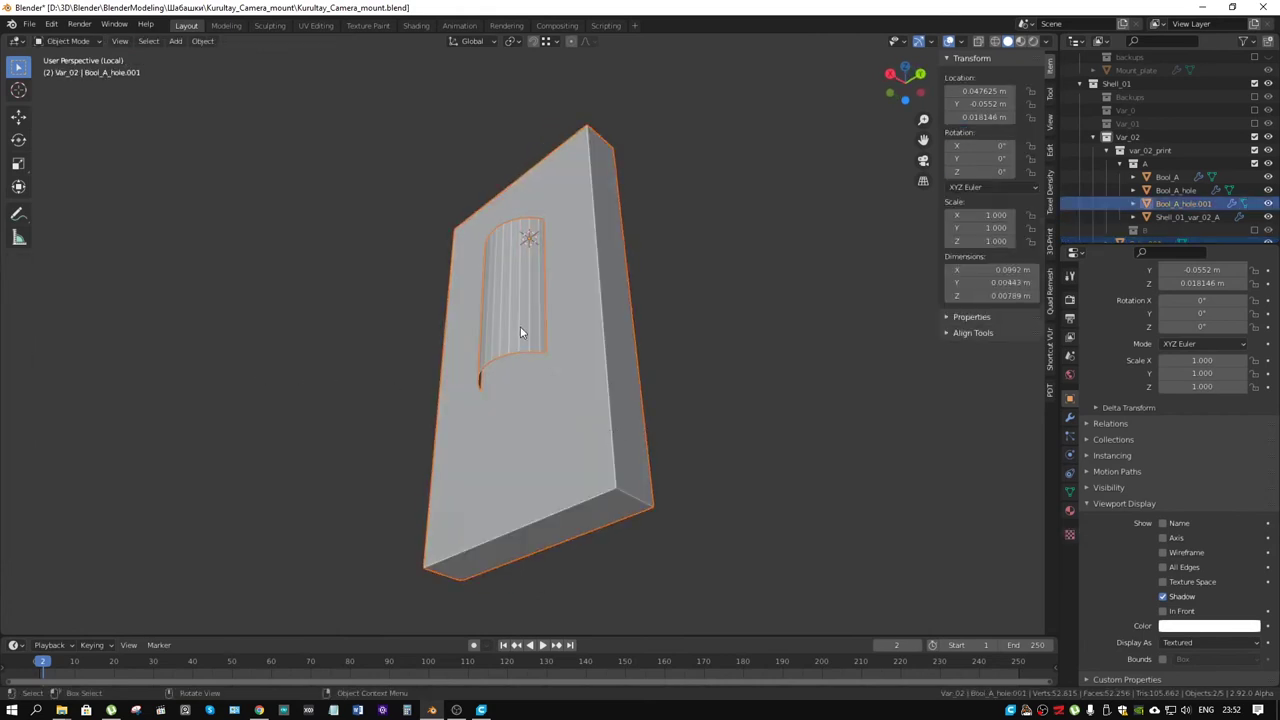
Cap the joined mesh's half-circle opening with a face and exit local view
key(Tab)
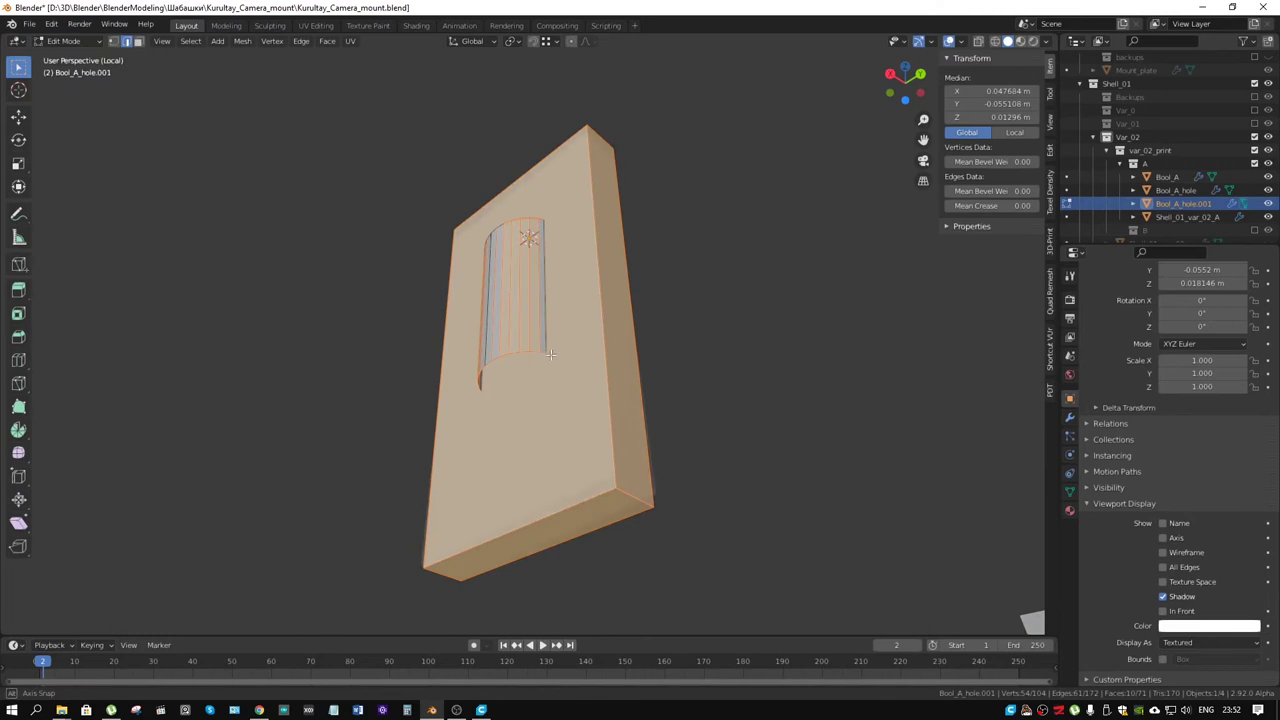
key(alt+a)
middle_drag(662, 386, 652, 387)
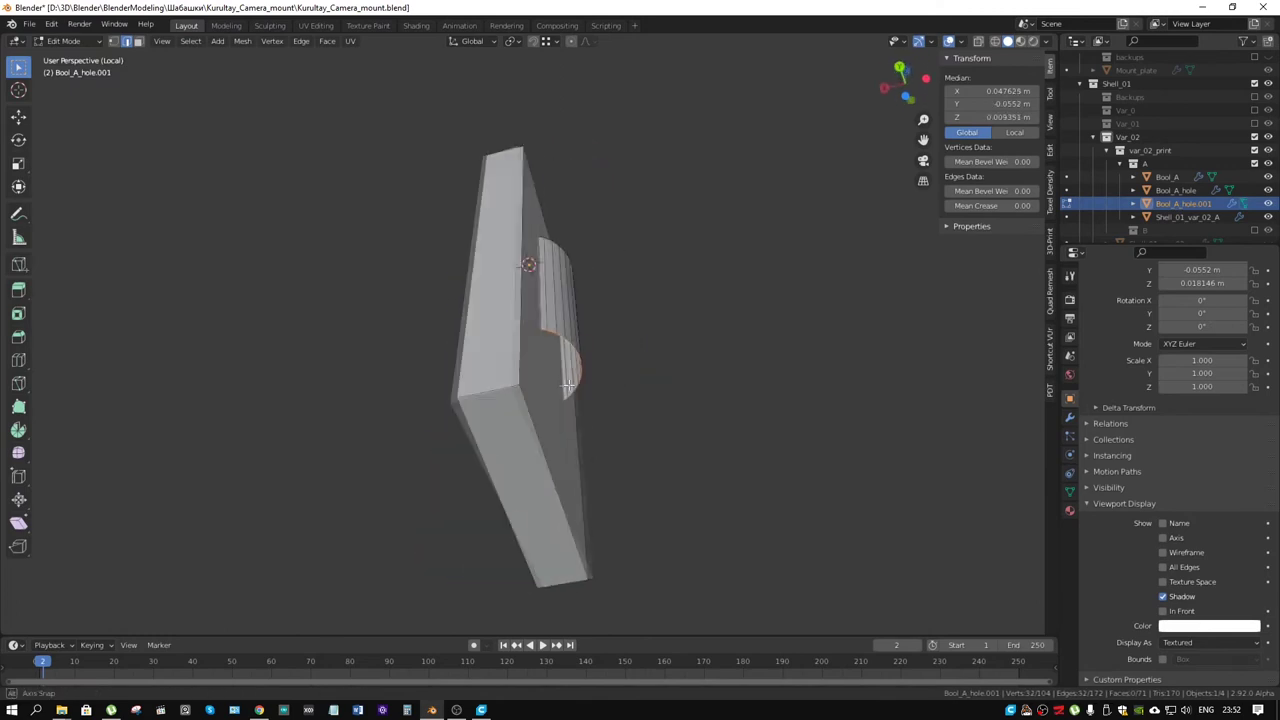
key(f)
key(Tab)
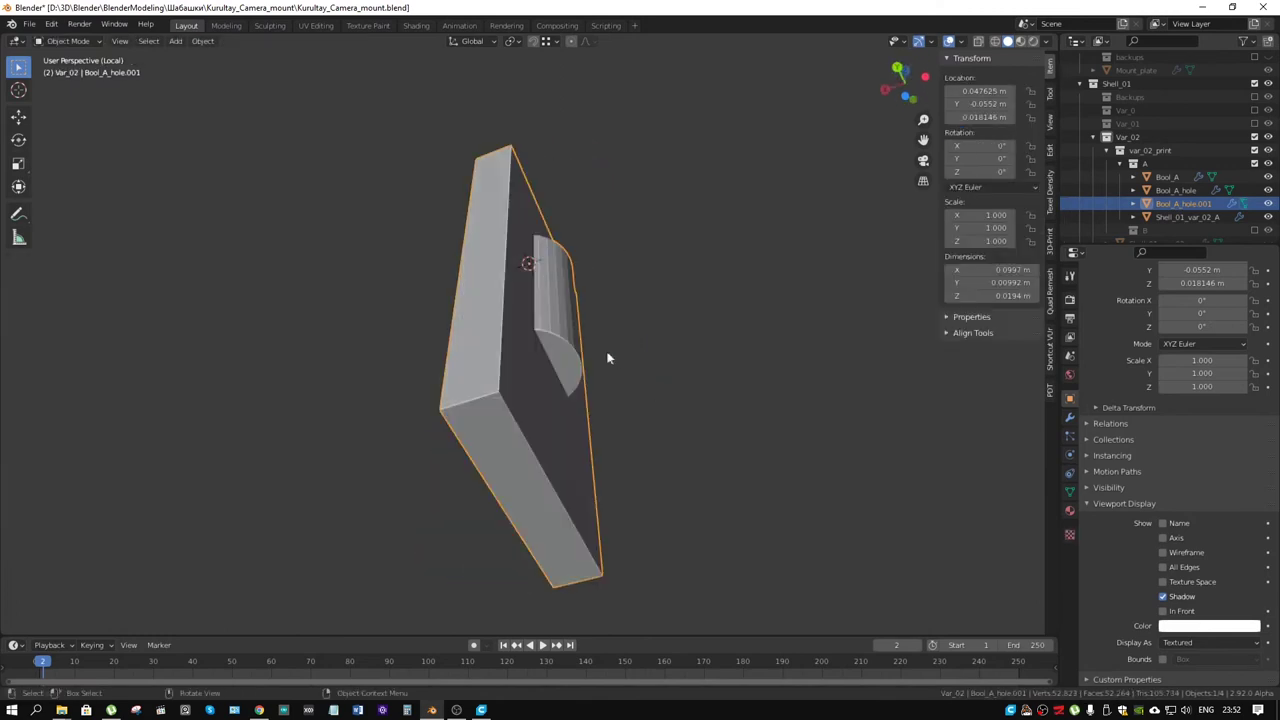
middle_drag(608, 363, 726, 420)
scroll(723, 414, down, 3)
key(KP_Divide)
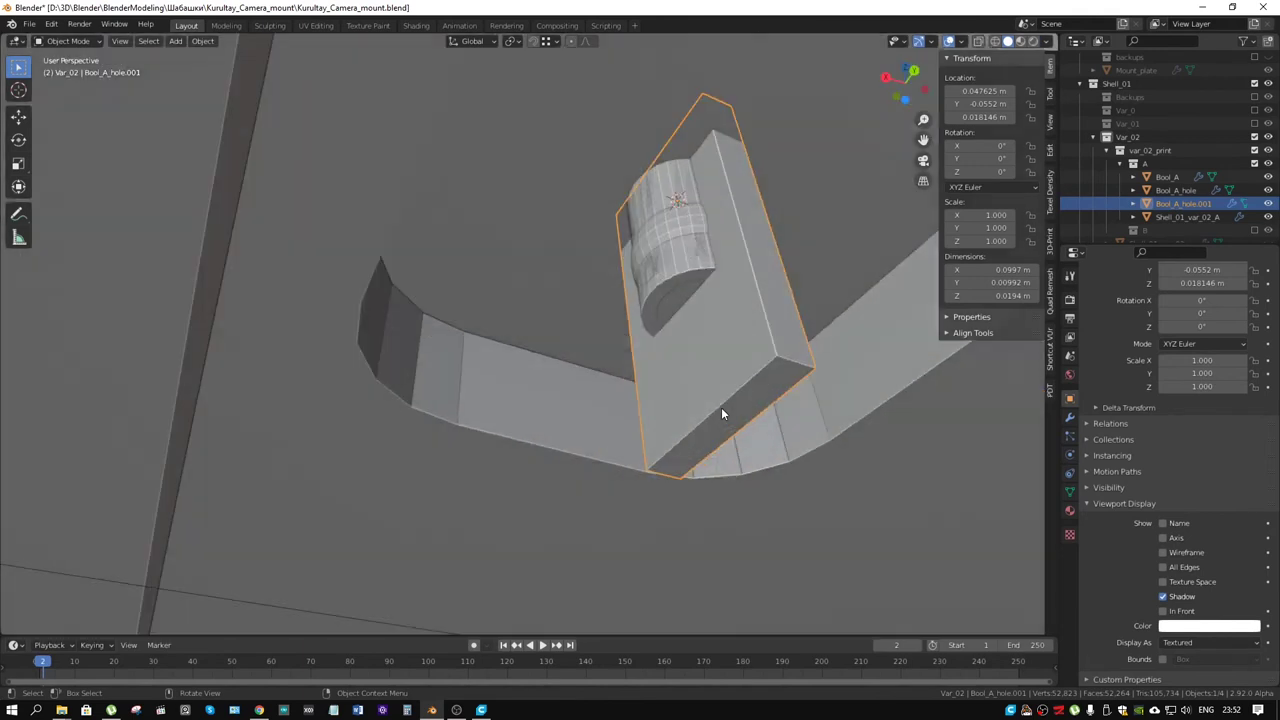
Set Bool_A_hole.001's viewport display to Bounds
scroll(710, 364, down, 5)
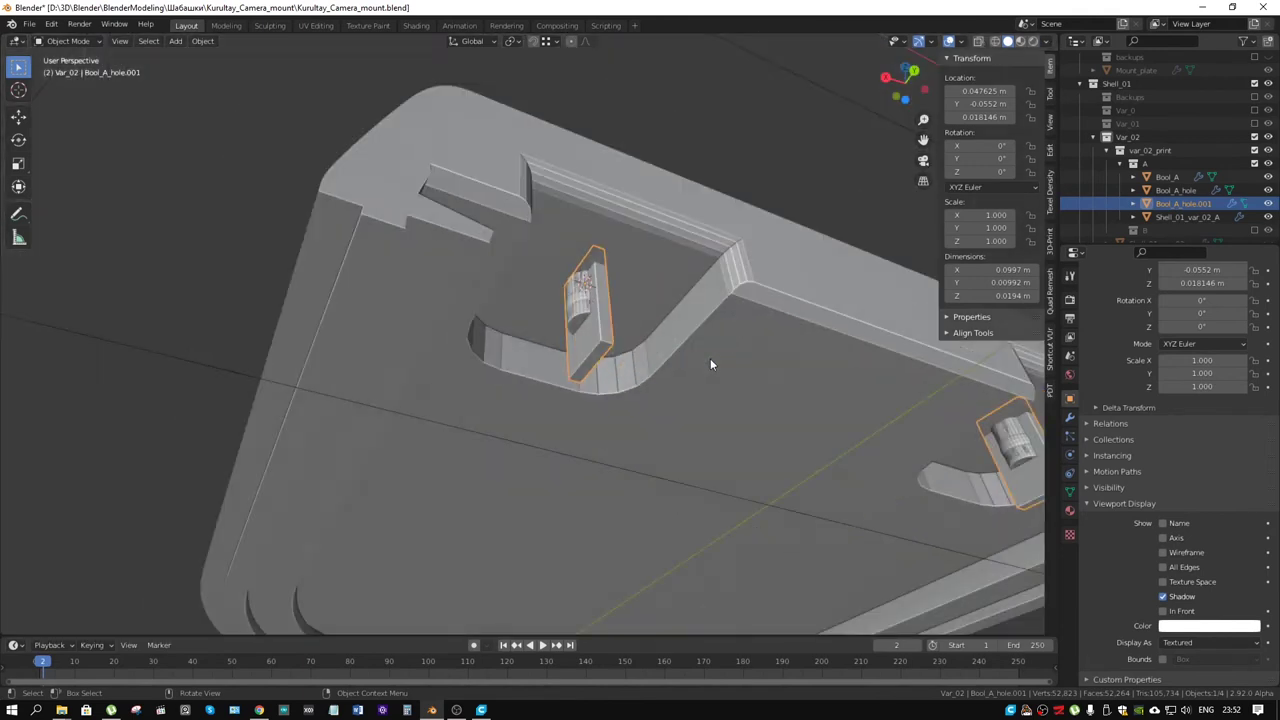
click(613, 346)
click(609, 342)
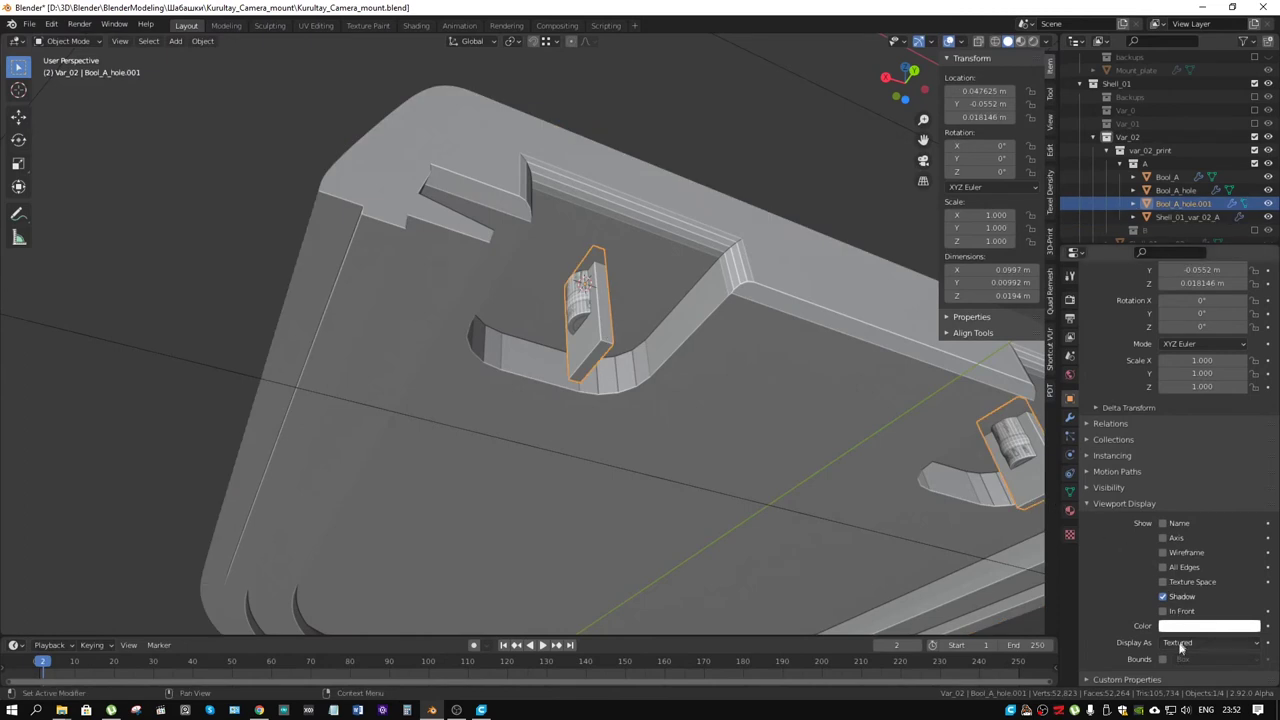
click(1182, 642)
click(1178, 627)
Check the bounds box from a lower angle, then make Shell_01_var_02_A active
mouse_move(798, 437)
middle_down()
mouse_move(671, 451)
mouse_move(702, 463)
mouse_move(728, 445)
middle_up()
scroll(702, 463, up, 3)
scroll(702, 463, up, 3)
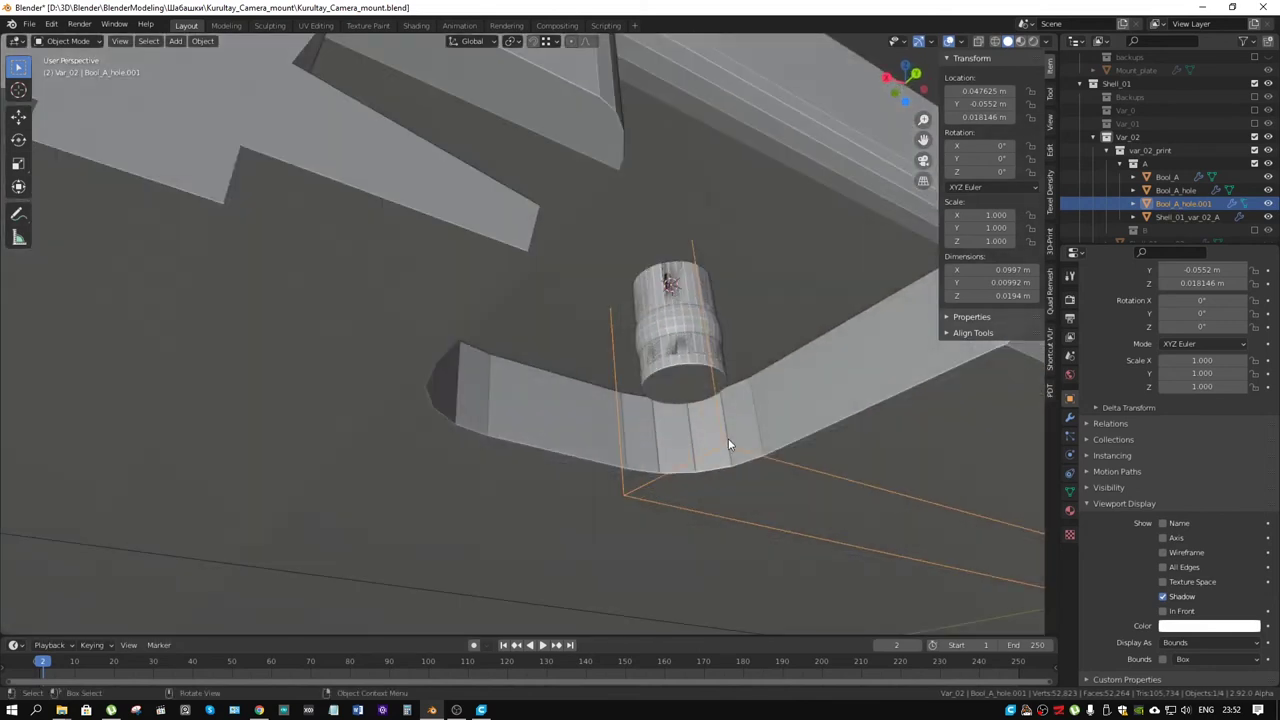
click(728, 446)
click(727, 446)
scroll(727, 446, down, 4)
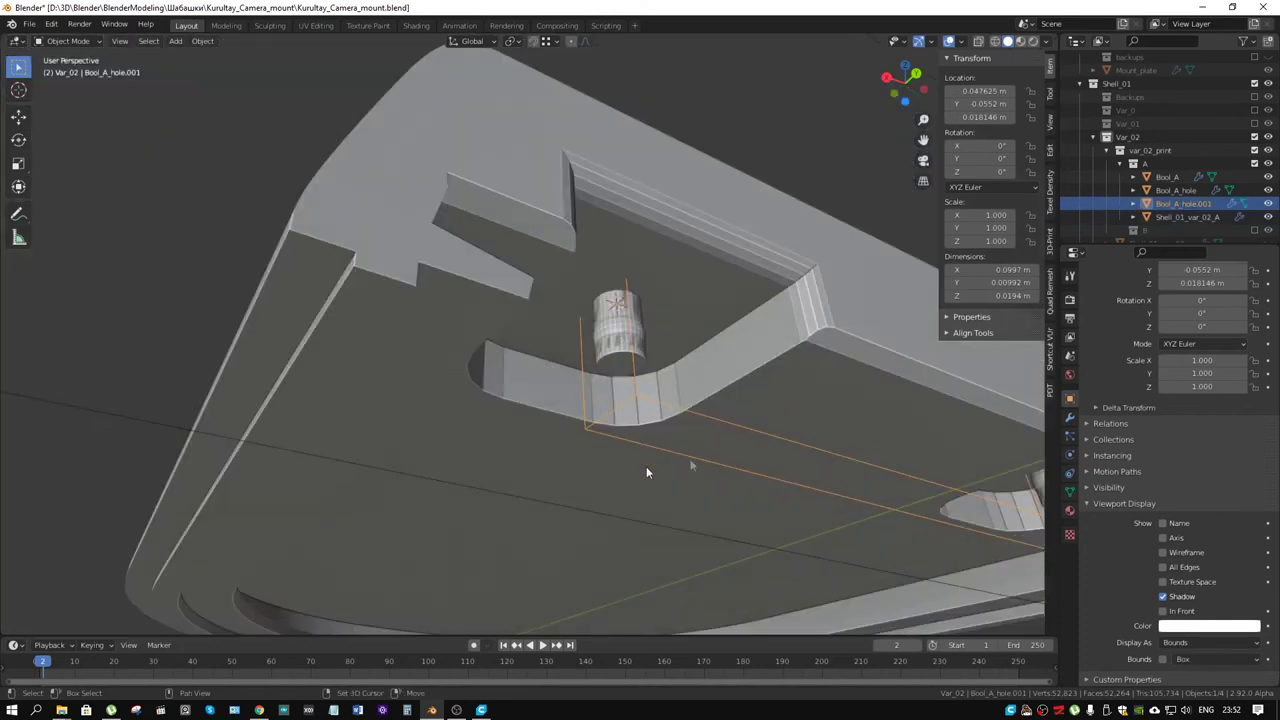
click(293, 268)
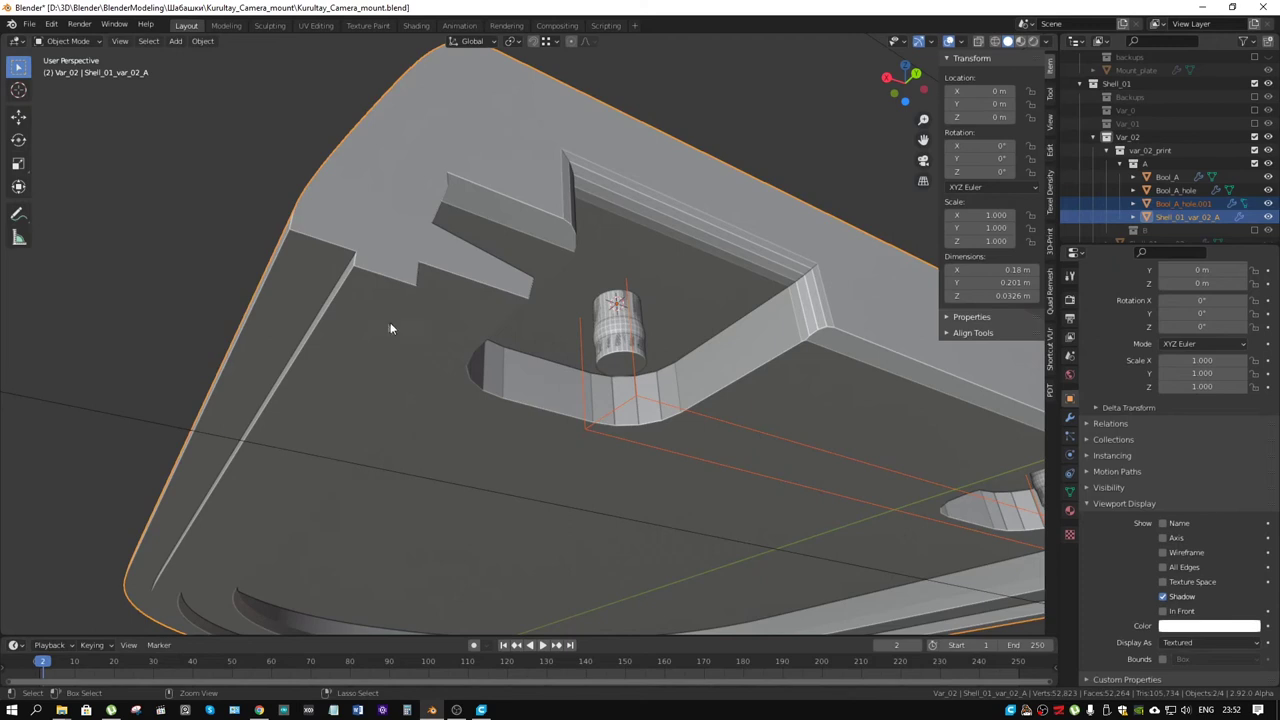
Set the shell's BTool_Bool_A_hole.001 boolean solver to Fast, then reselect Bool_A_hole.001
click(1070, 420)
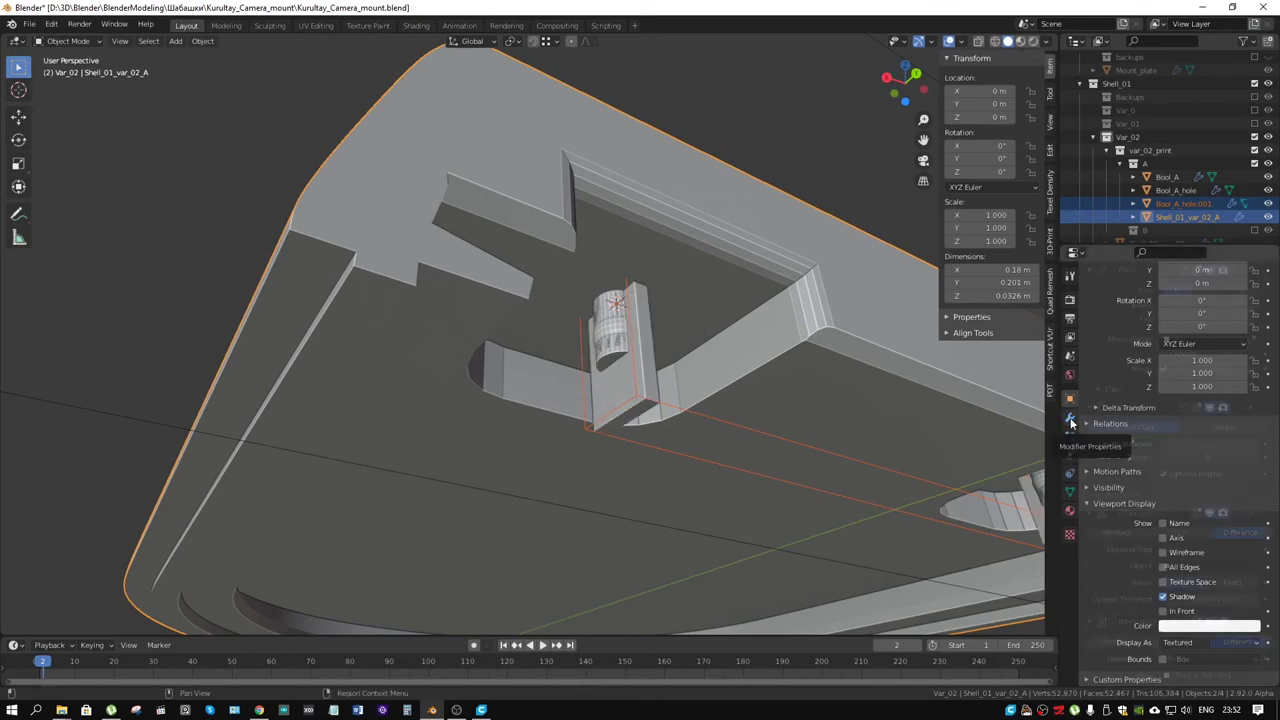
scroll(1127, 620, down, 1)
click(1184, 658)
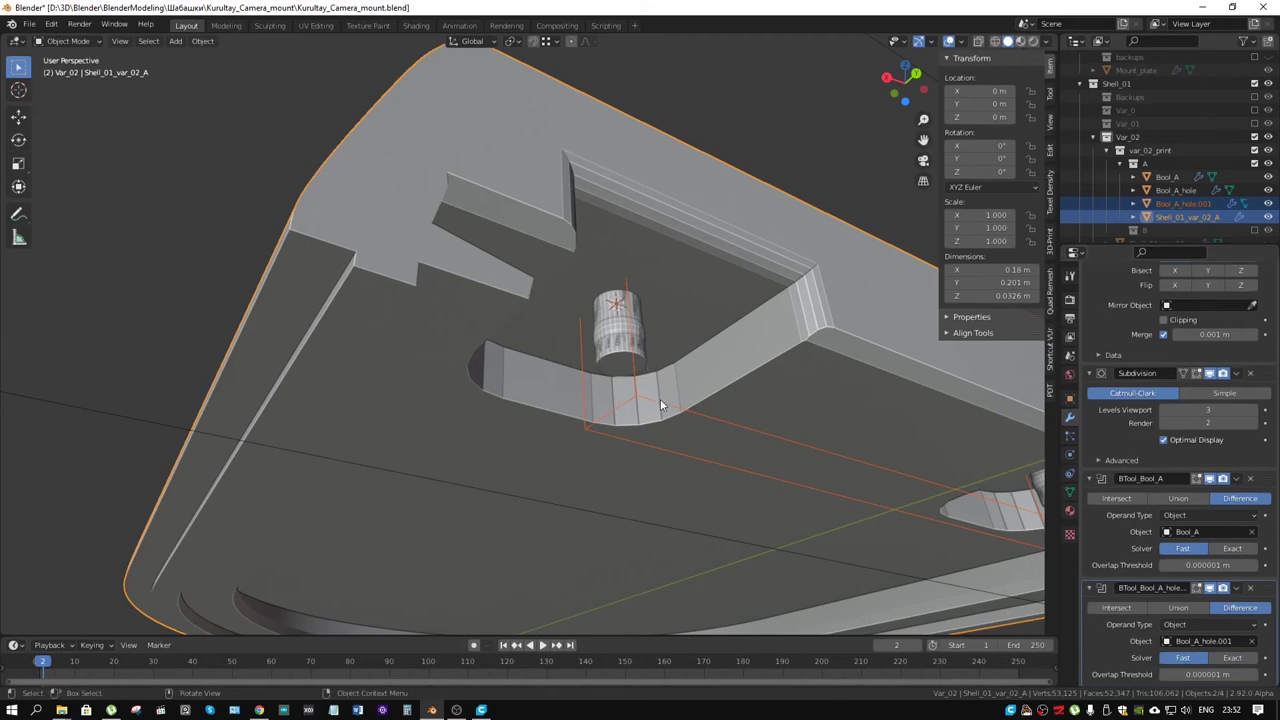
click(654, 401)
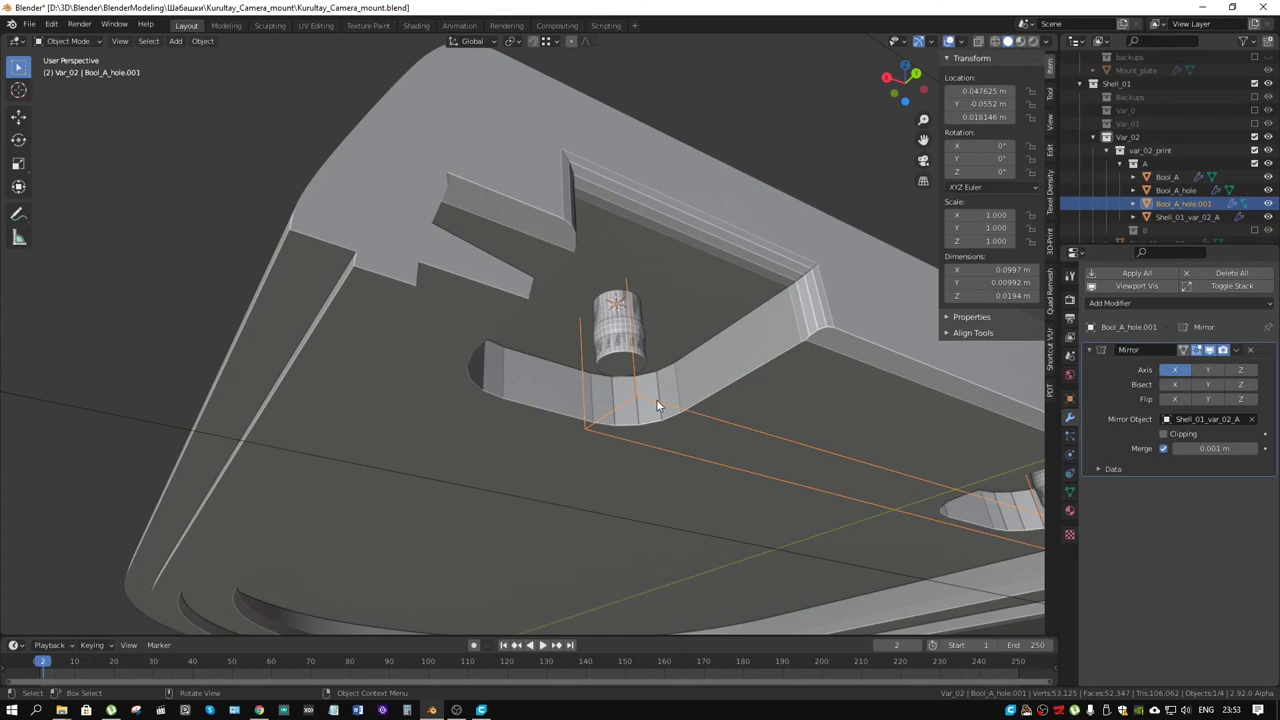
With X-ray on in face mode, lower the pin cylinder's bottom cap along Z
scroll(656, 399, up, 3)
key(Tab)
key(alt+z)
scroll(683, 415, up, 3)
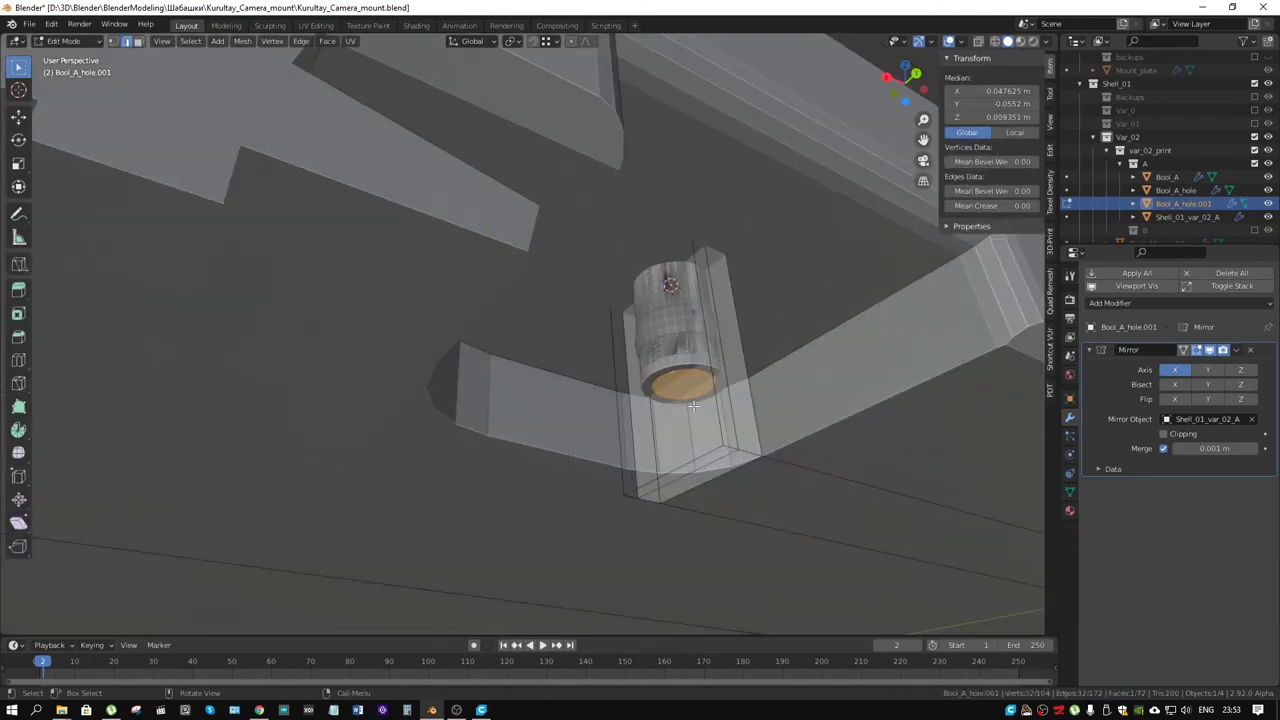
key(3)
alt+click(685, 386)
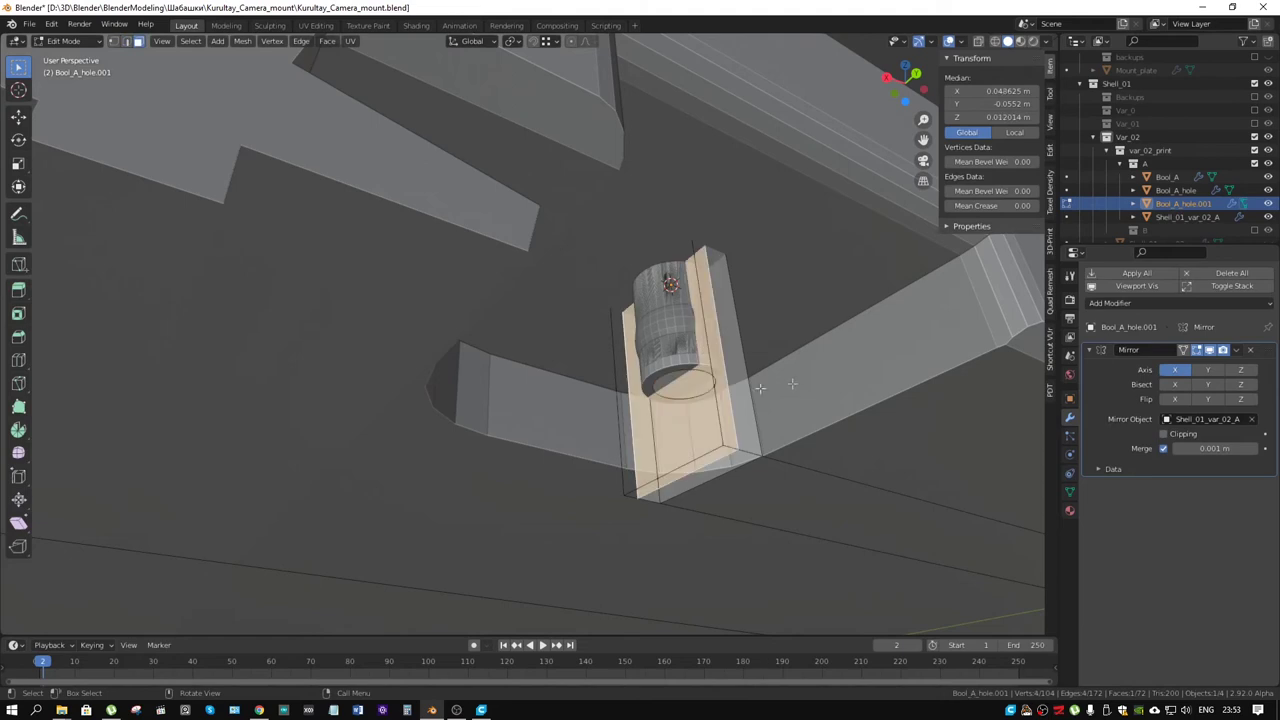
click(684, 384)
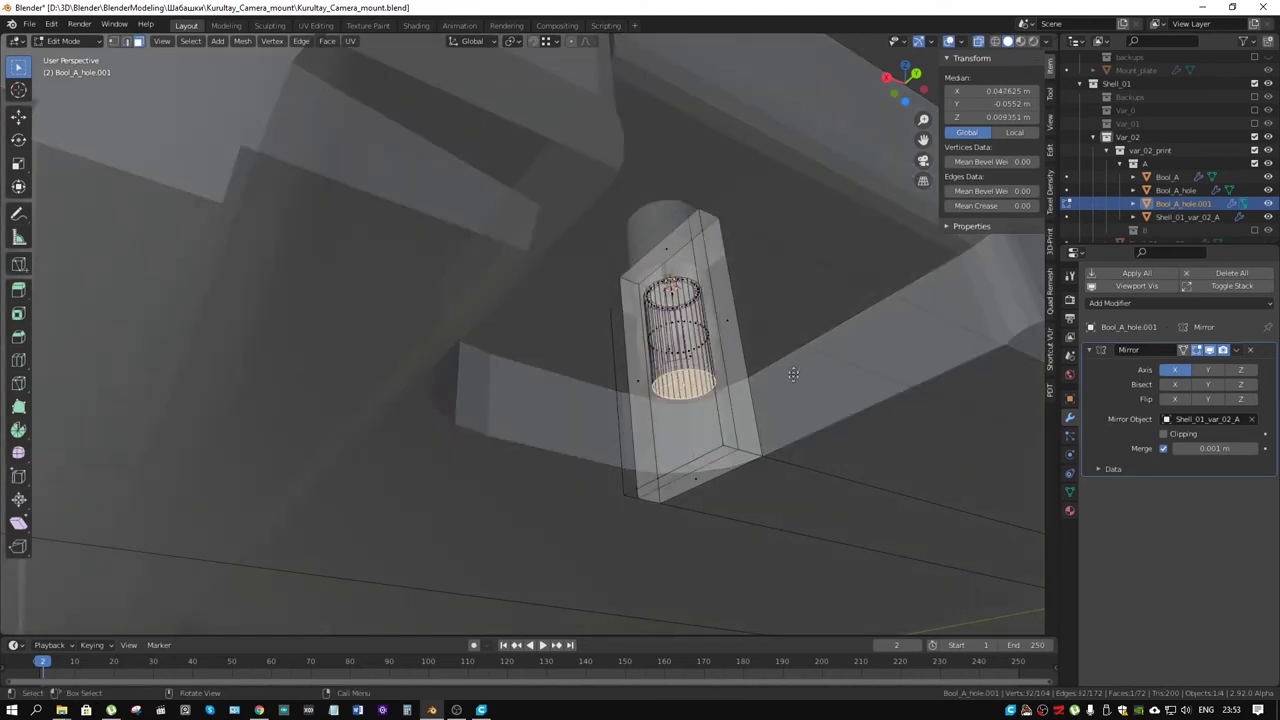
key(g)
key(z)
click(791, 402)
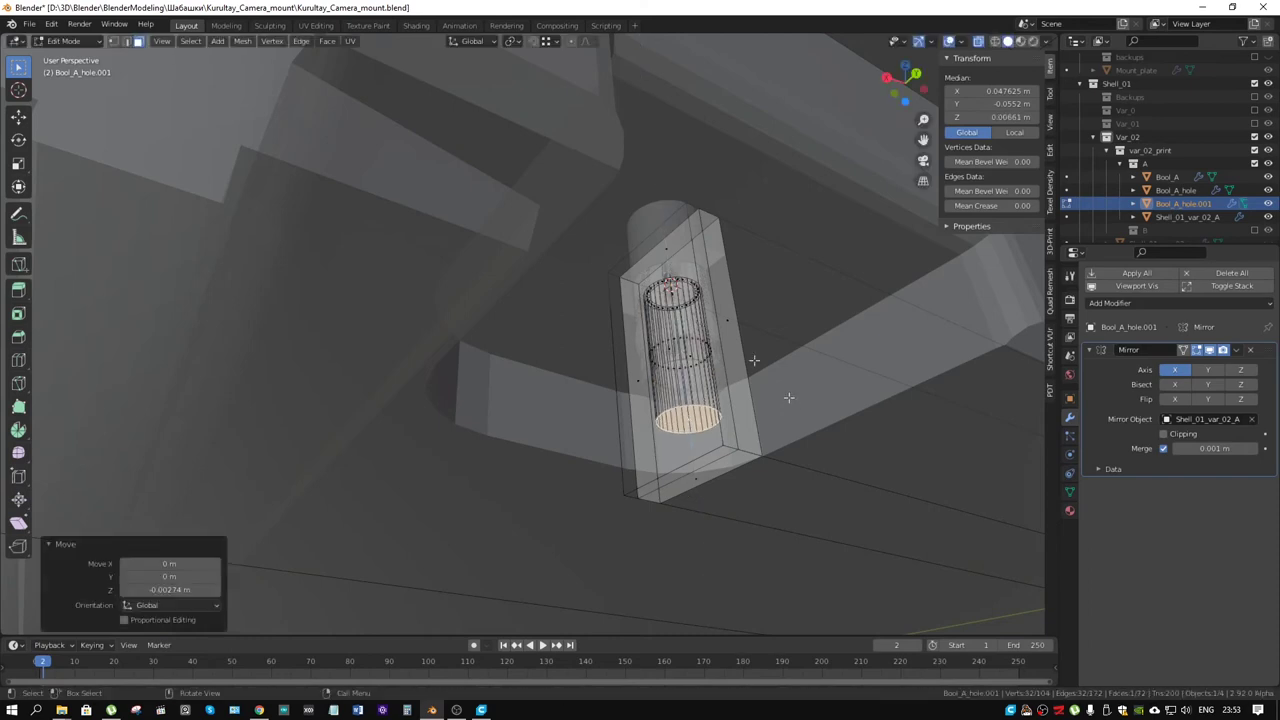
Raise the top cap and its surrounding ring 0.005295 m along Z, then exit Edit Mode
click(674, 296)
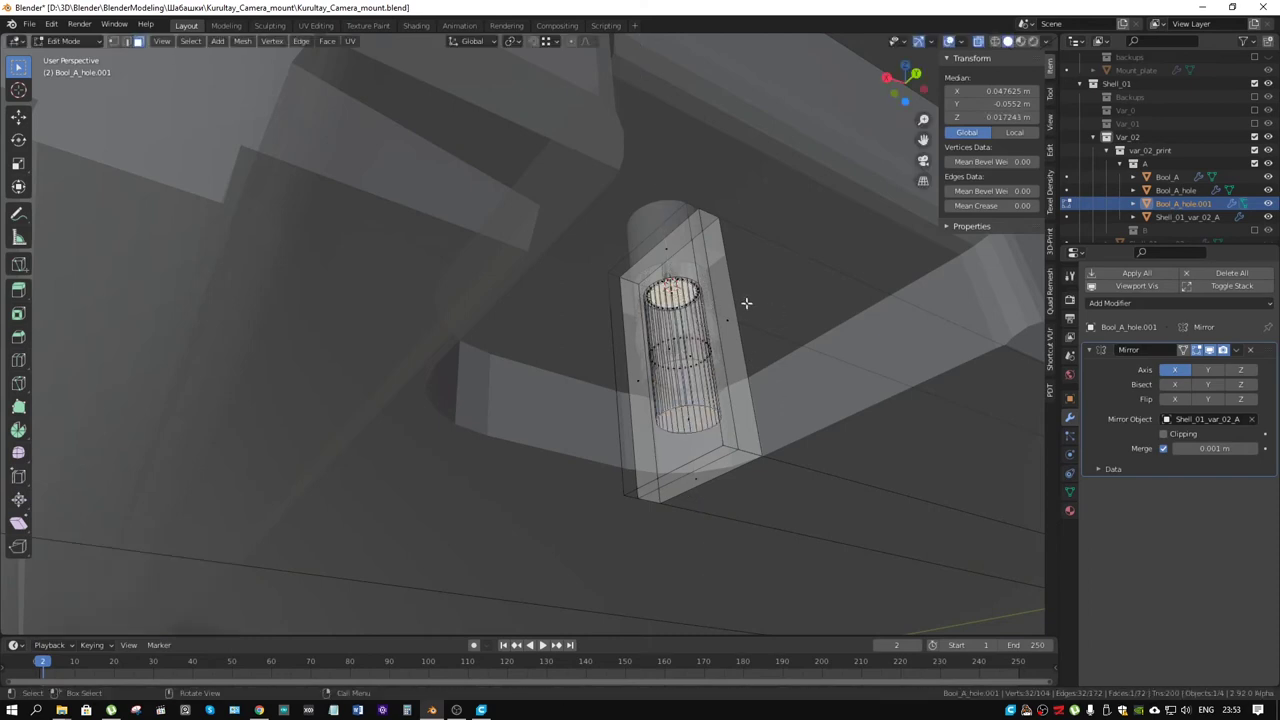
key(ctrl+KP_Add)
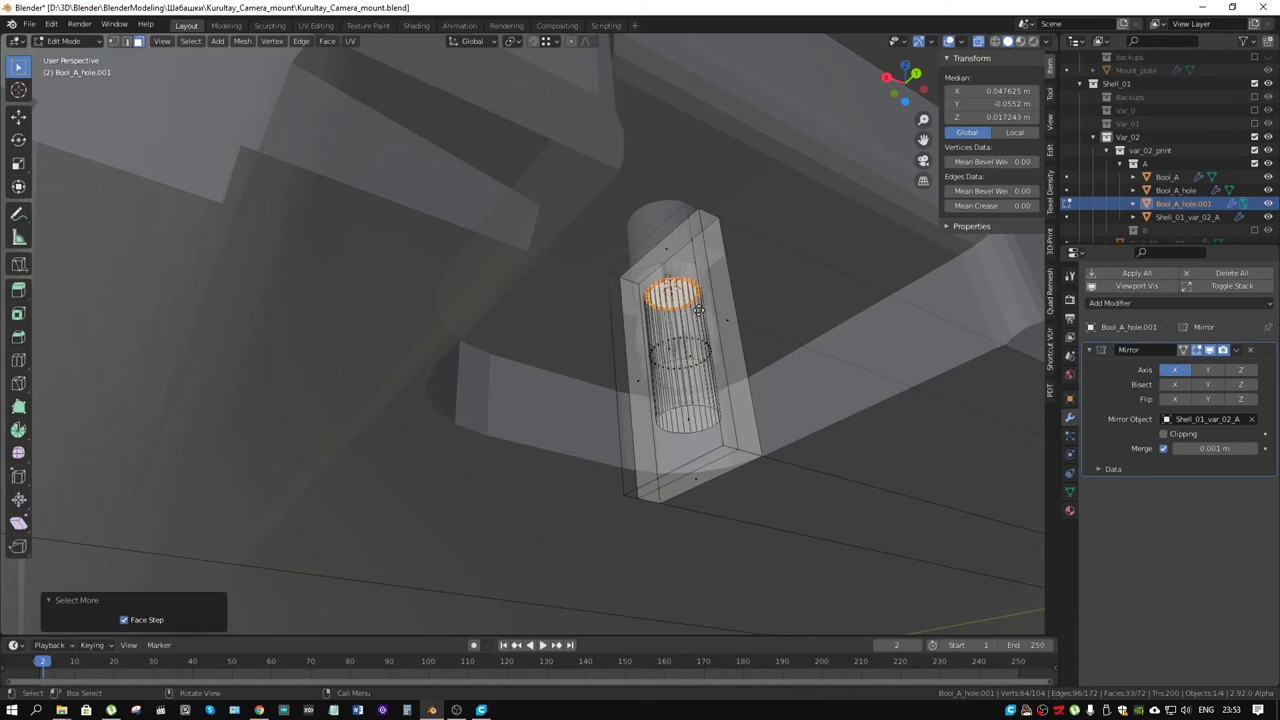
key(g)
key(z)
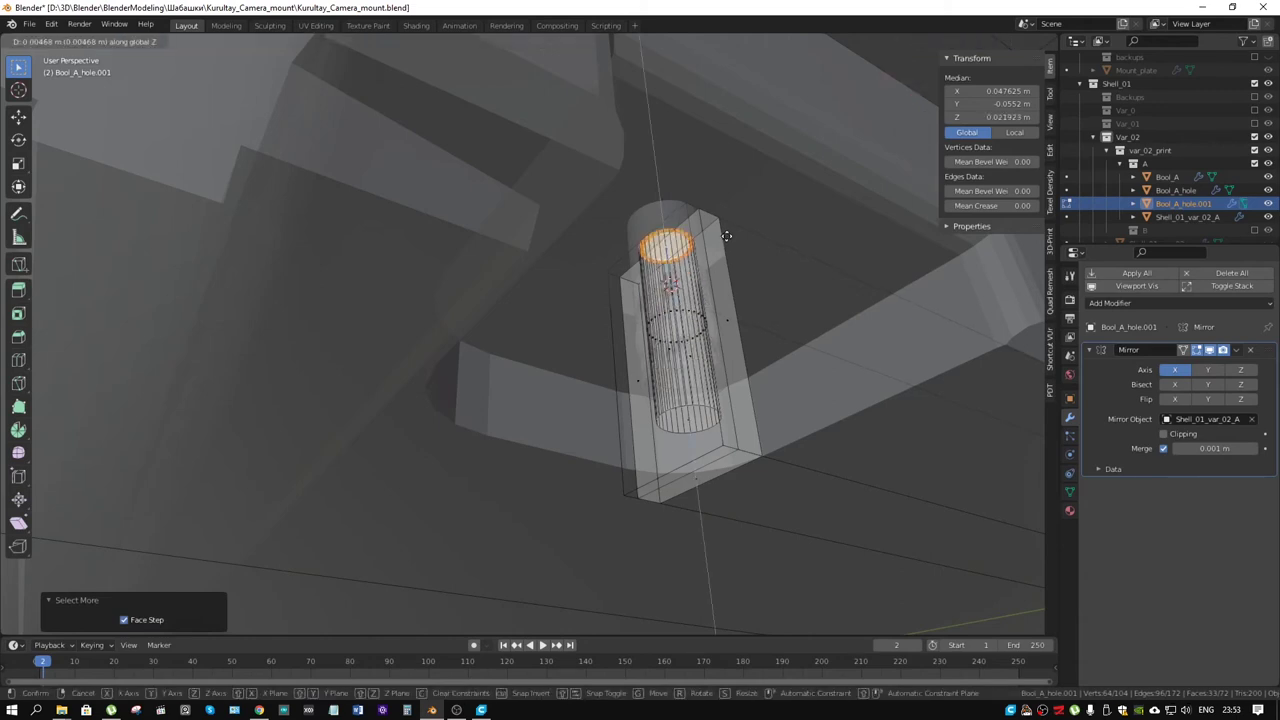
click(722, 252)
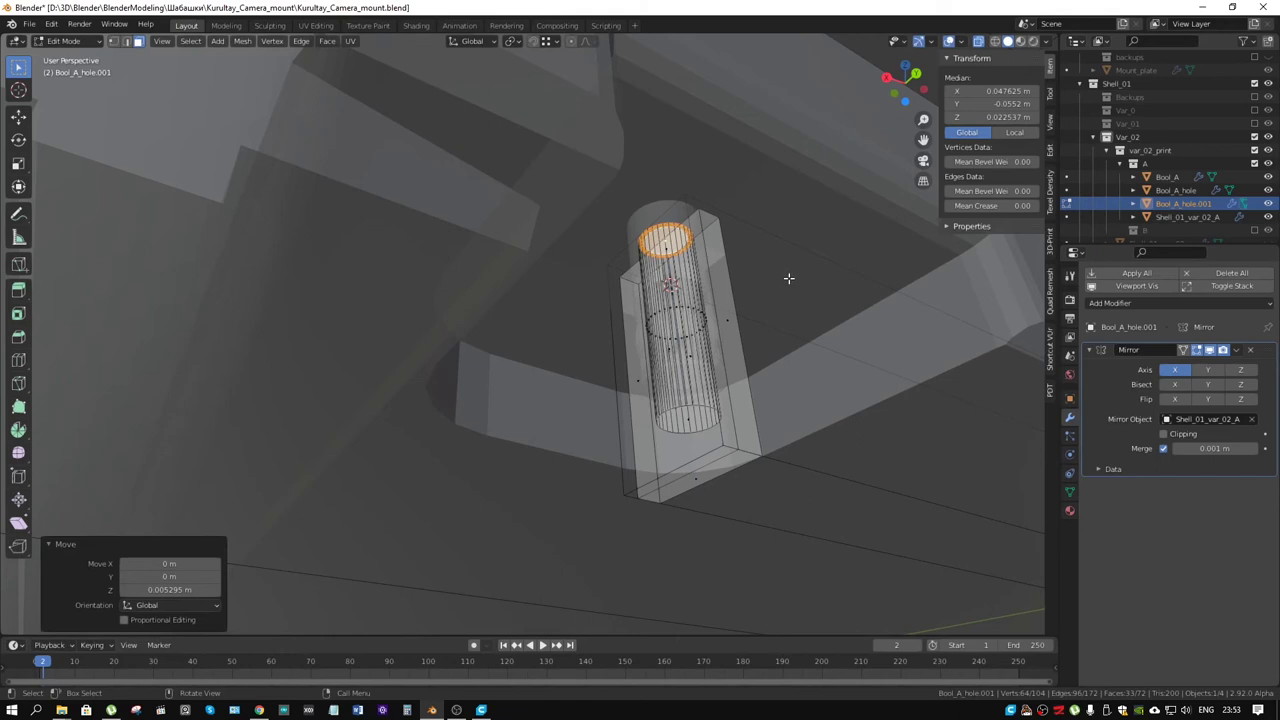
key(Tab)
key(alt+z)
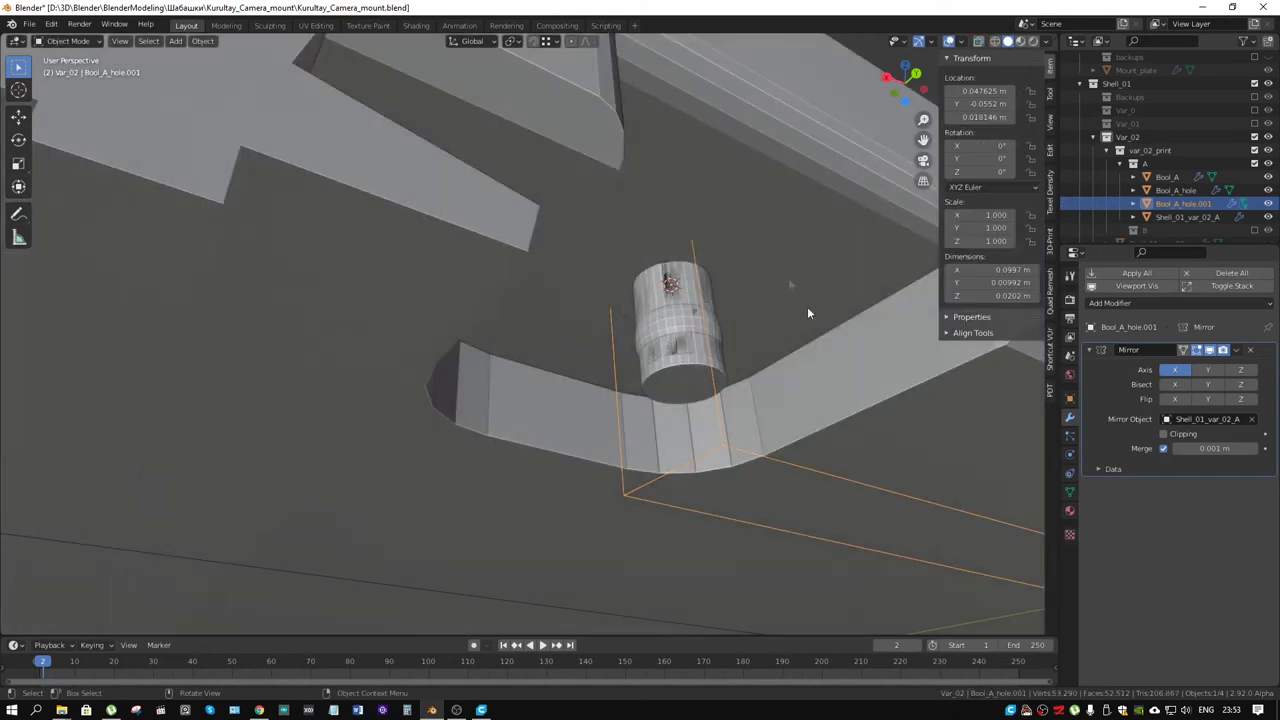
middle_drag(807, 313, 764, 320)
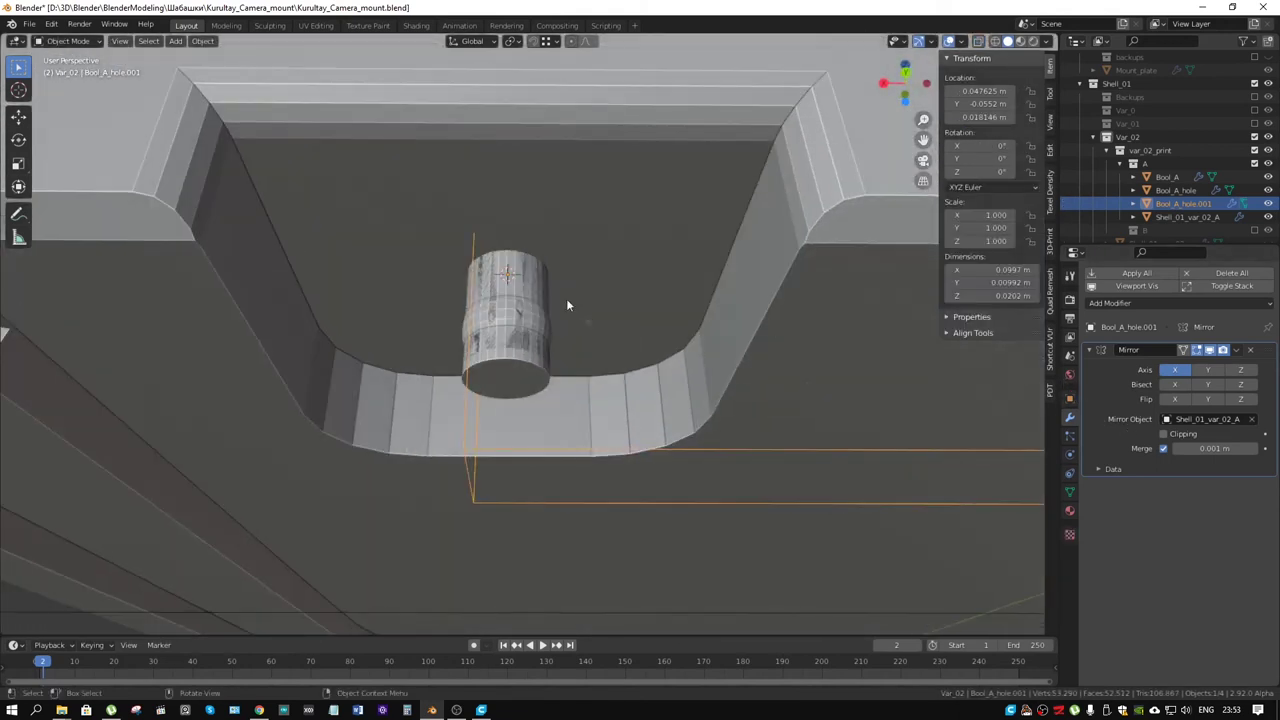
click(558, 252)
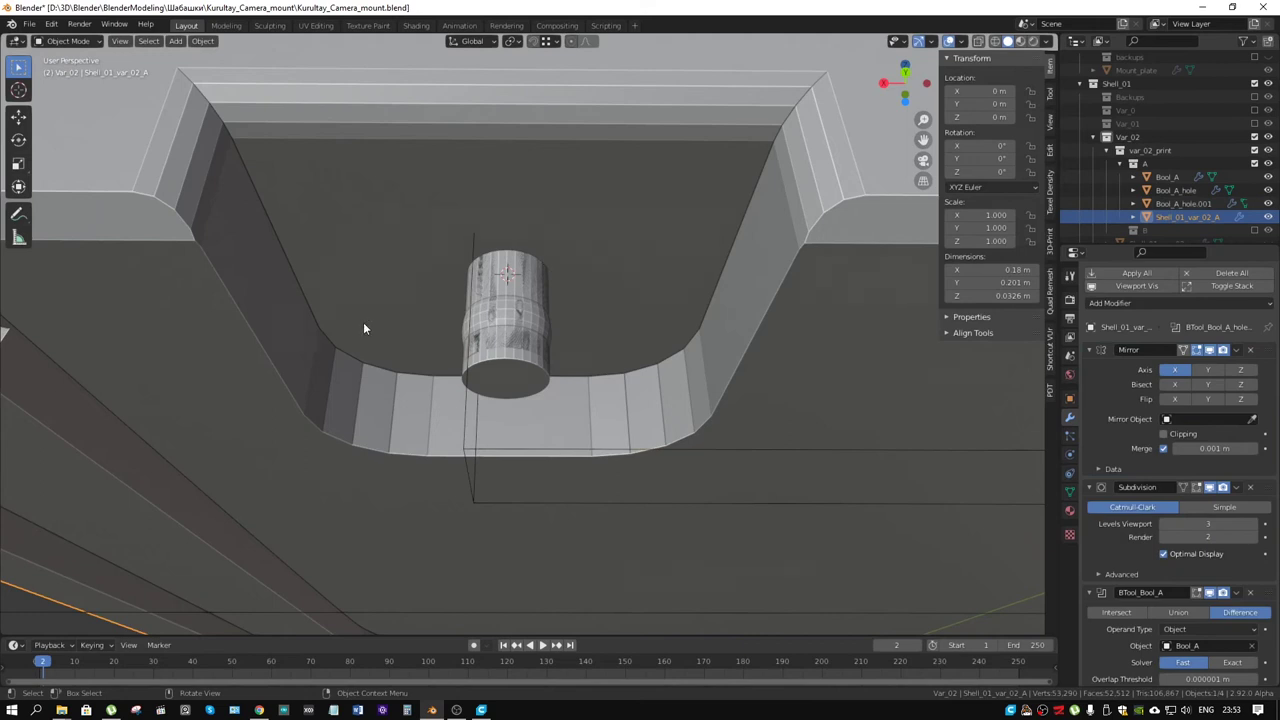
scroll(363, 328, down, 5)
scroll(421, 330, up, 5)
scroll(686, 361, up, 2)
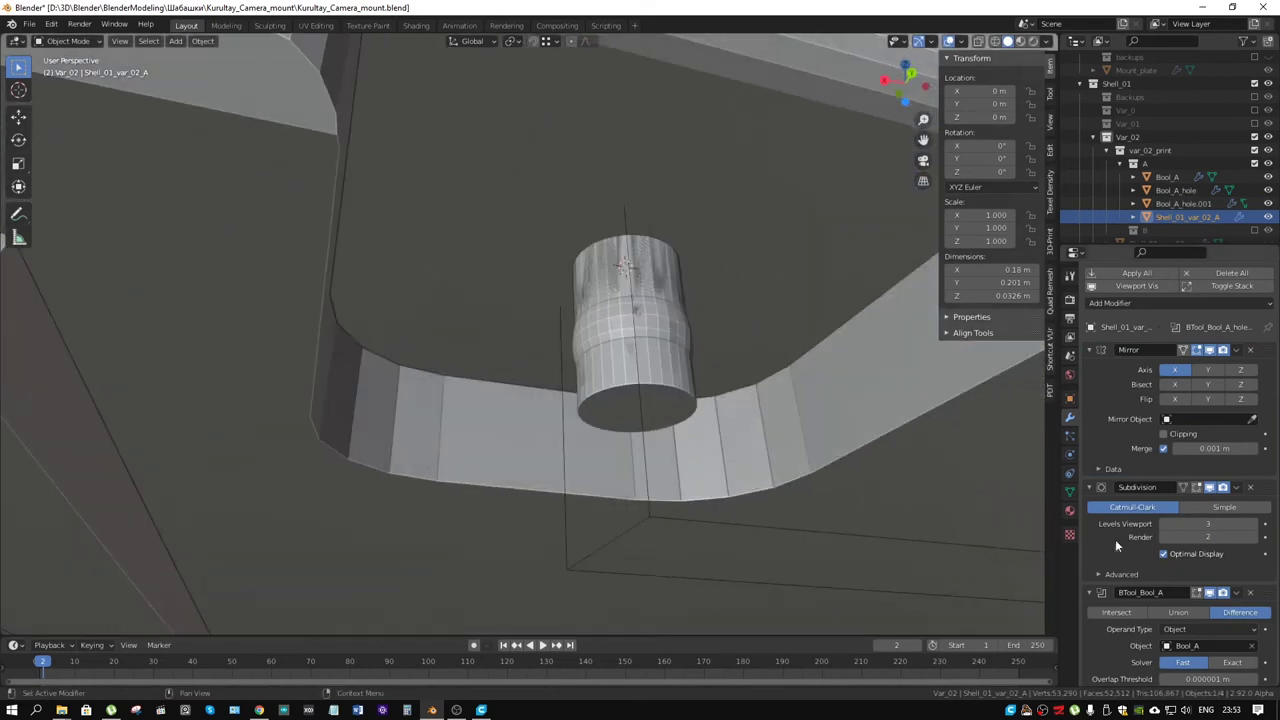
scroll(1118, 550, down, 2)
scroll(1124, 567, down, 2)
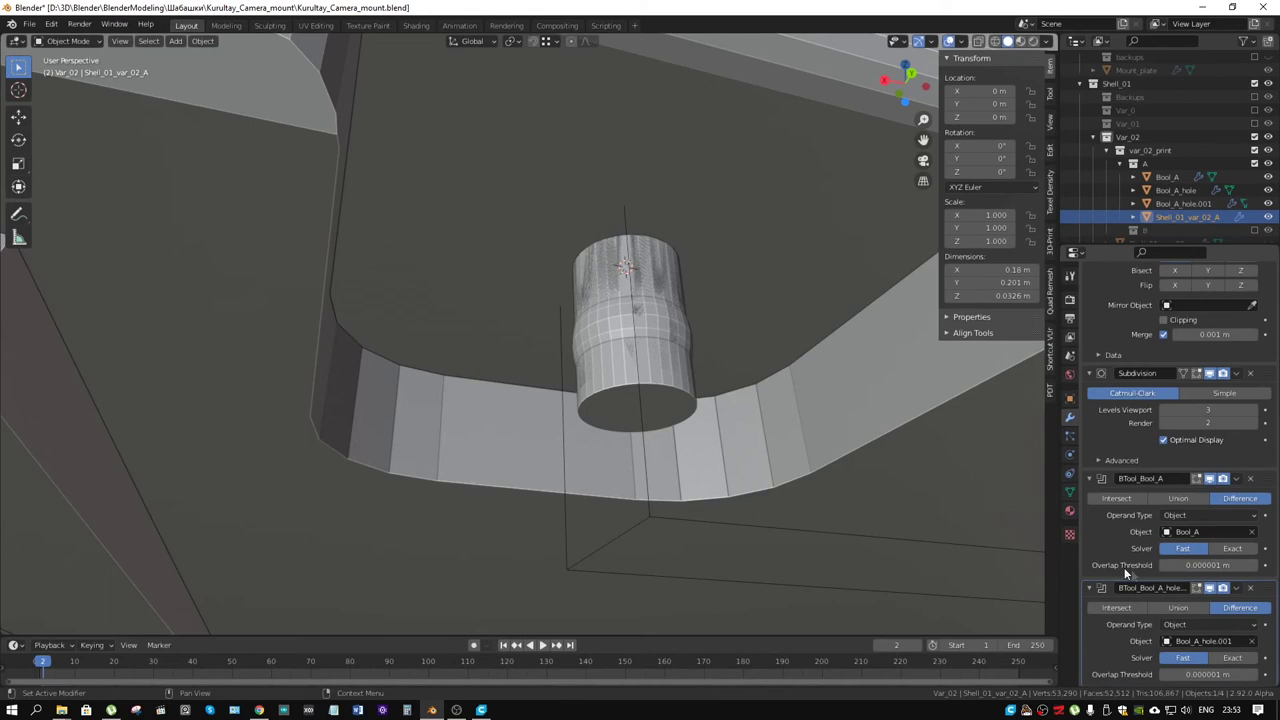
click(1209, 588)
click(1209, 588)
click(1208, 478)
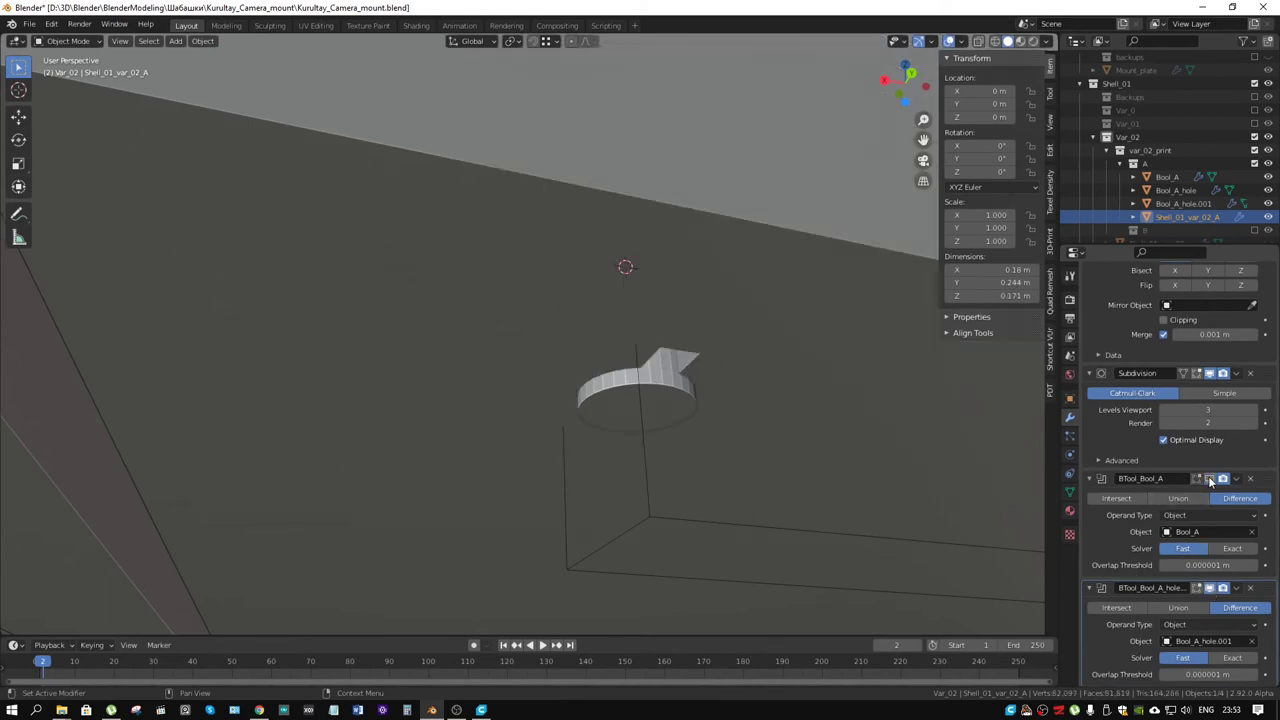
click(1208, 478)
middle_drag(634, 394, 596, 397)
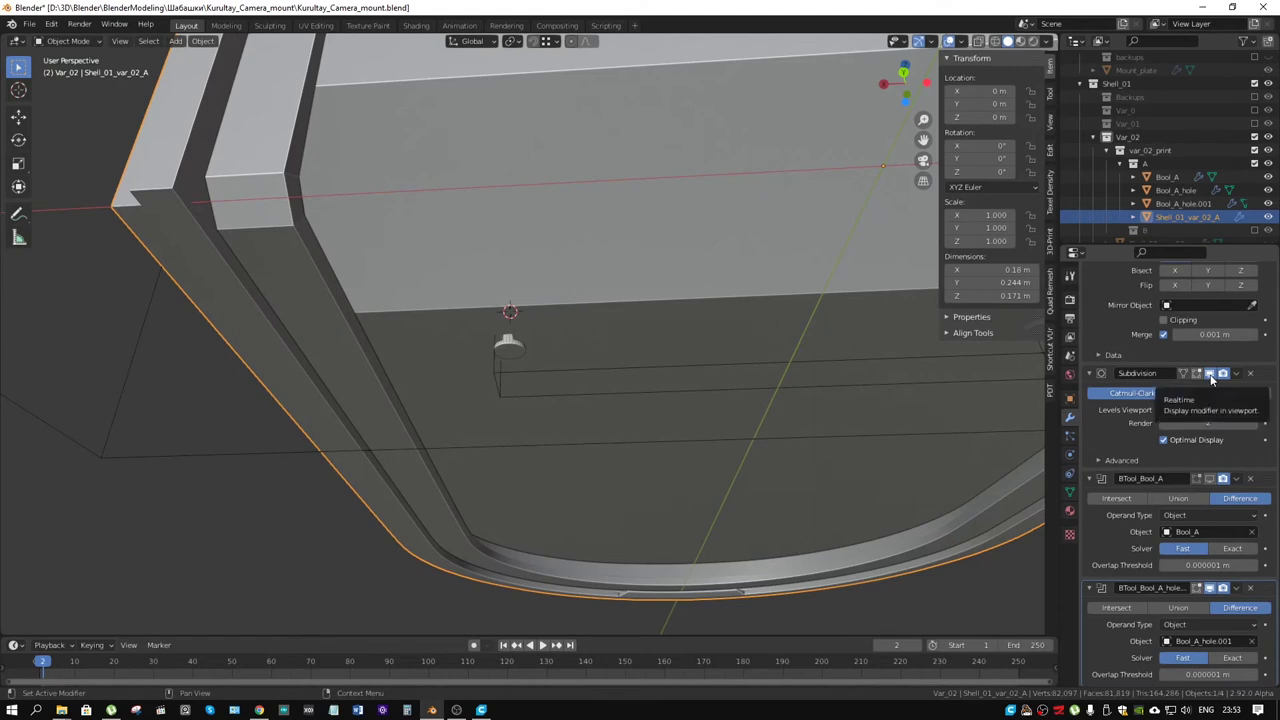
click(1210, 375)
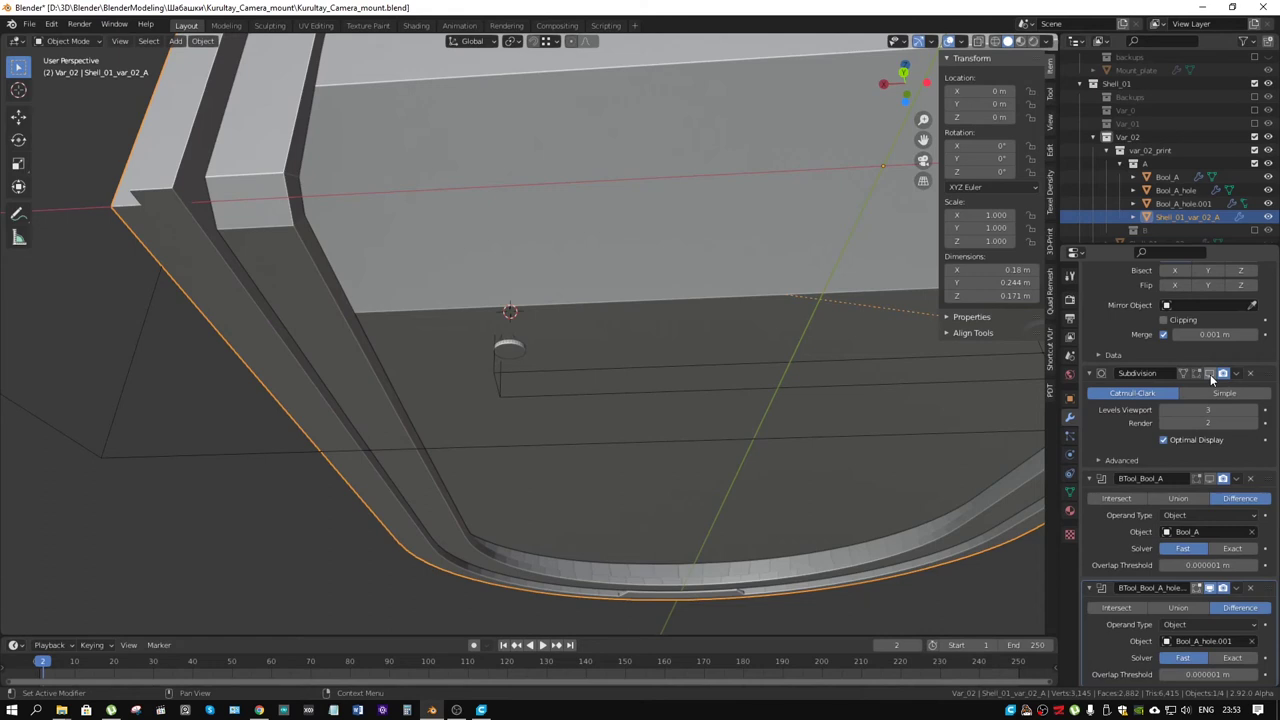
click(1210, 375)
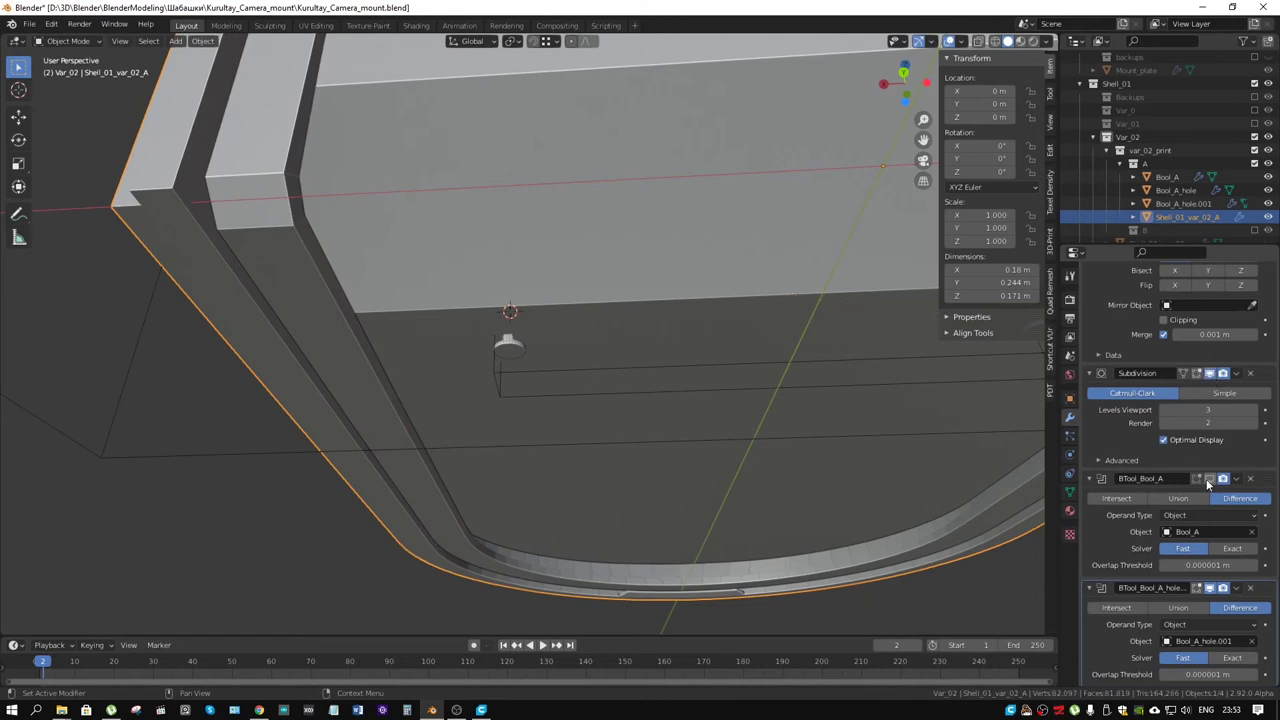
click(1207, 480)
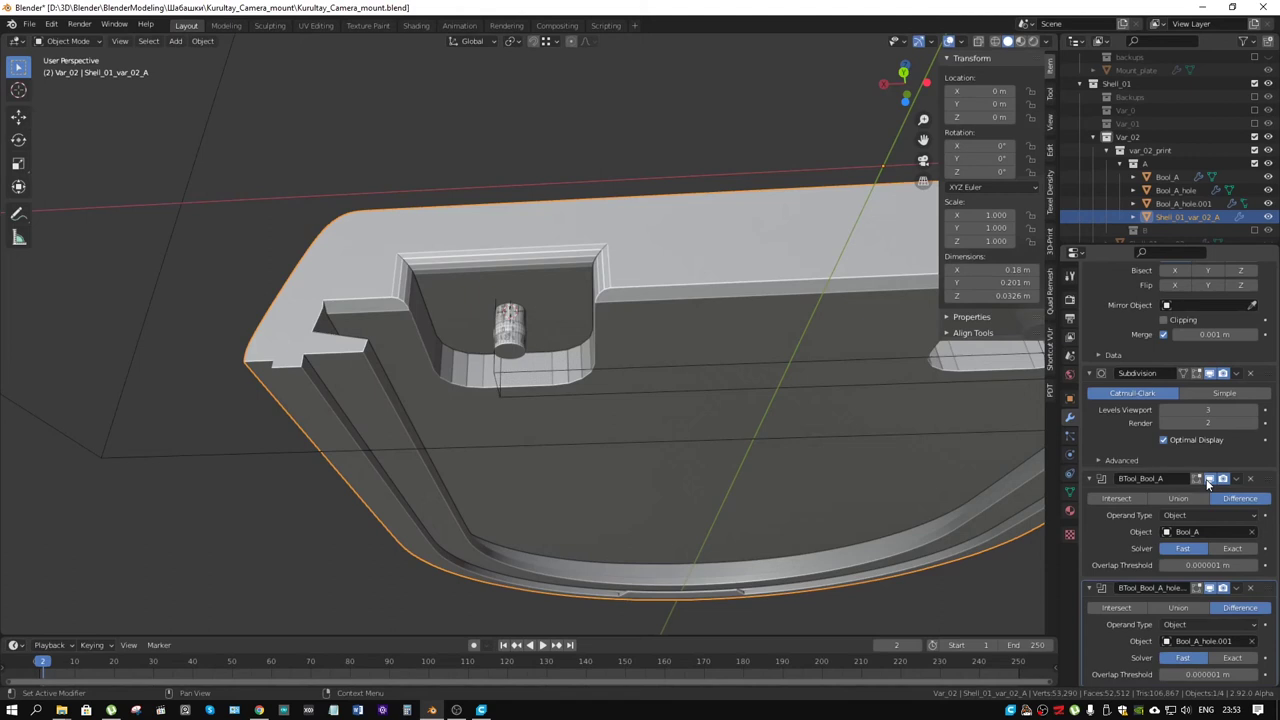
Hide and reveal Bool_A_hole.001 to inspect its pin-hole cut
click(528, 376)
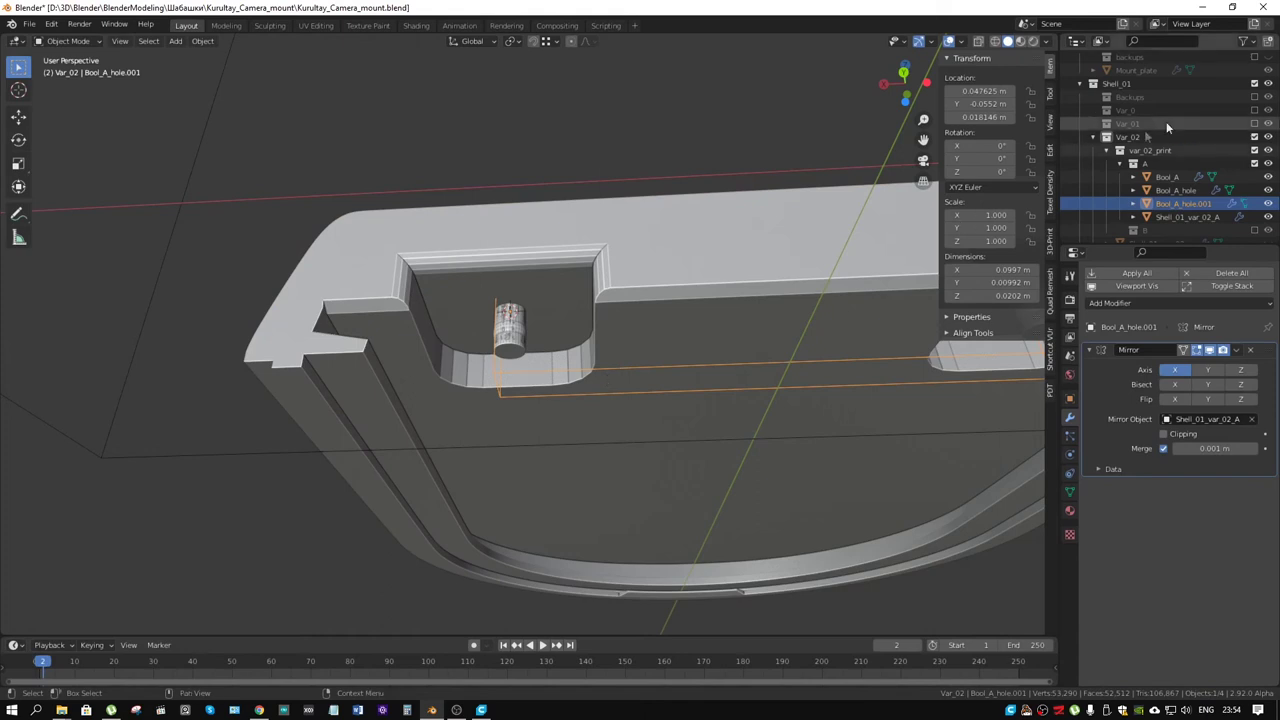
click(1268, 203)
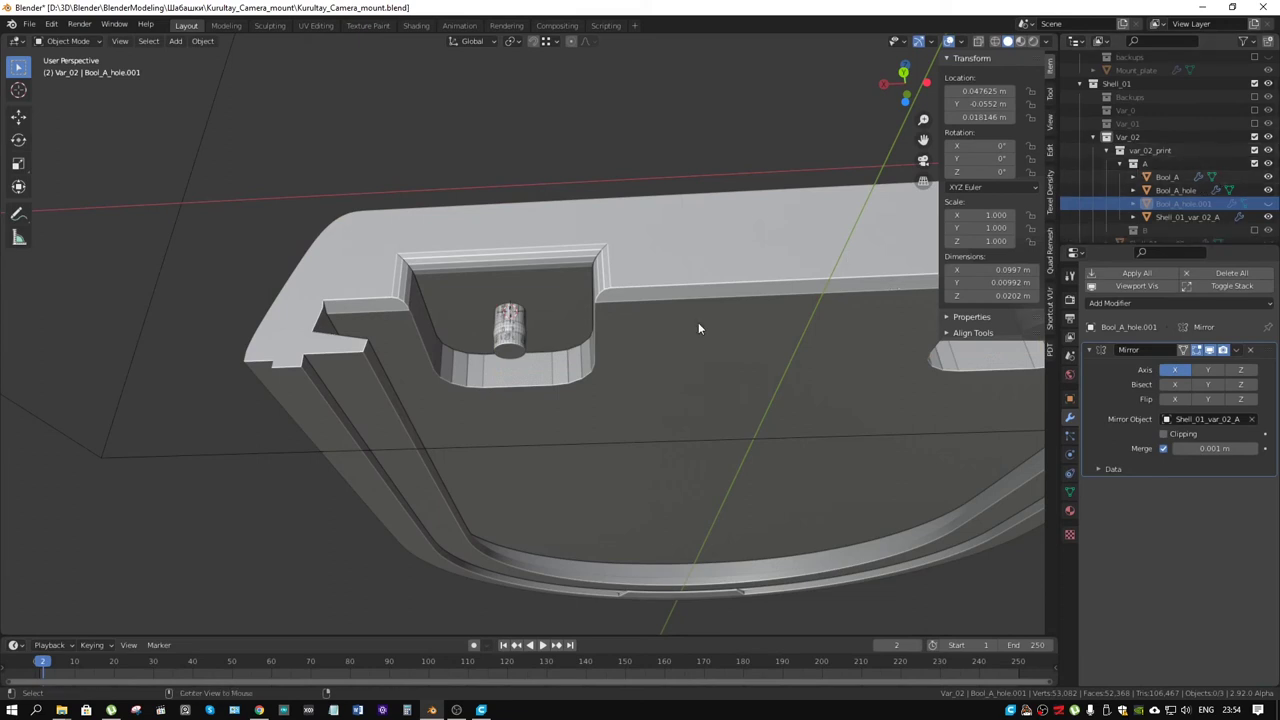
key(alt+h)
middle_drag(627, 271, 735, 258)
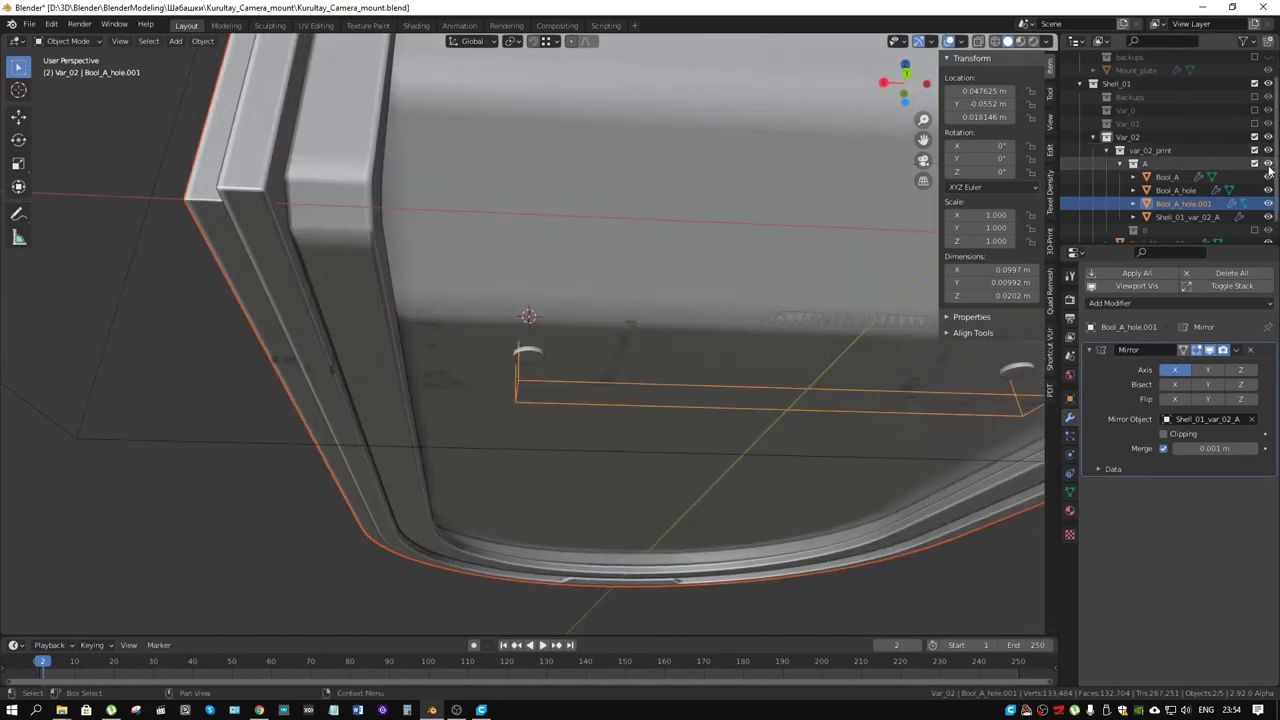
Hide Shell_01_var_02 to expose the pocket and select the Bool_A_hole cutter
click(1266, 218)
click(1267, 218)
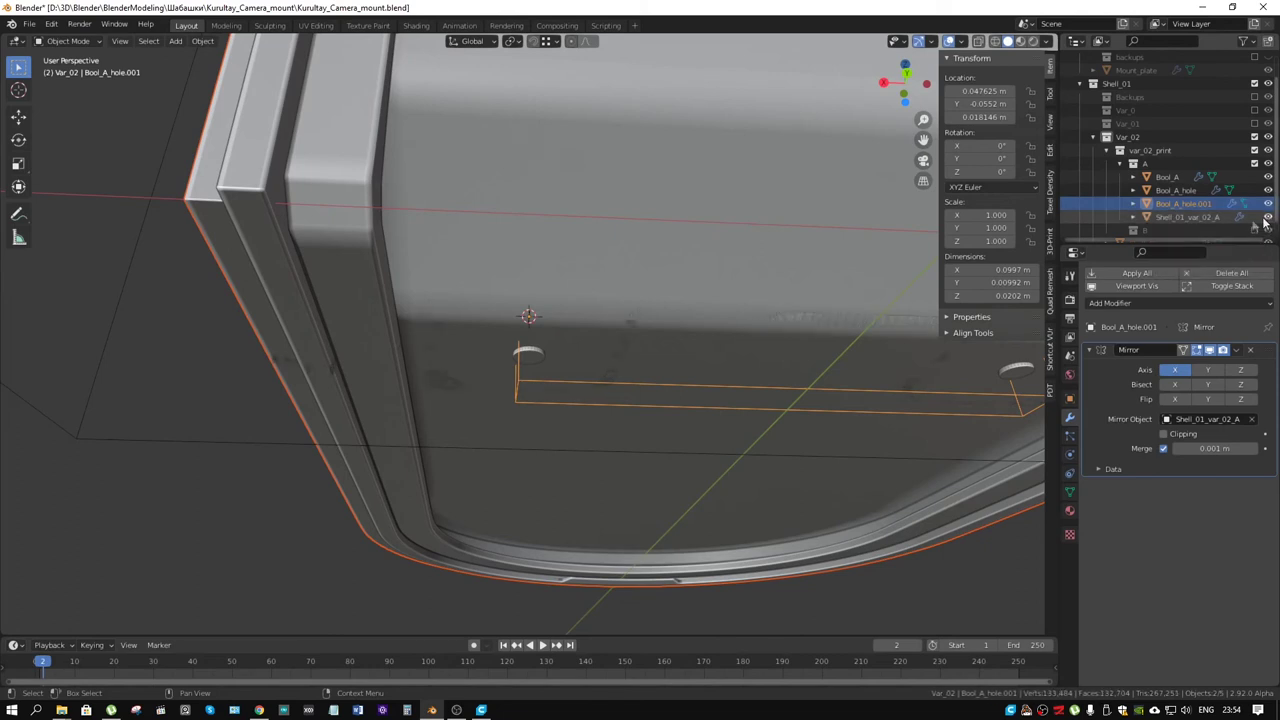
scroll(1267, 222, down, 1)
click(1268, 231)
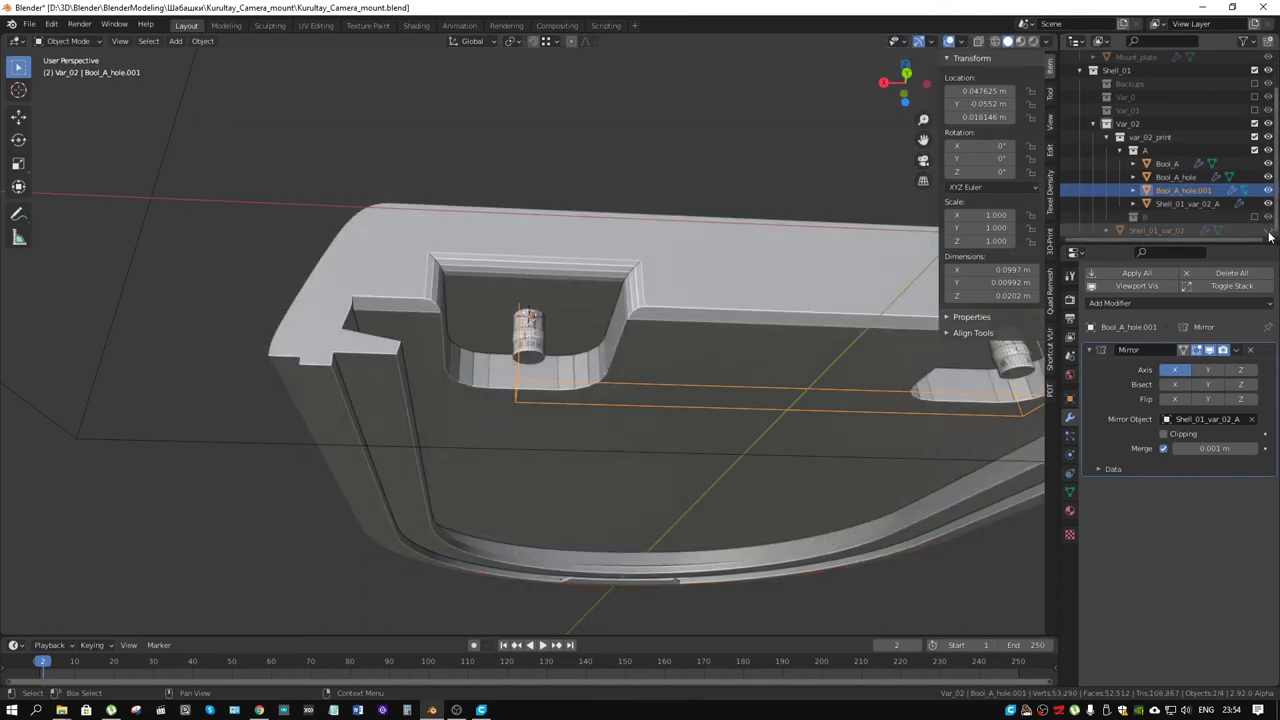
click(538, 340)
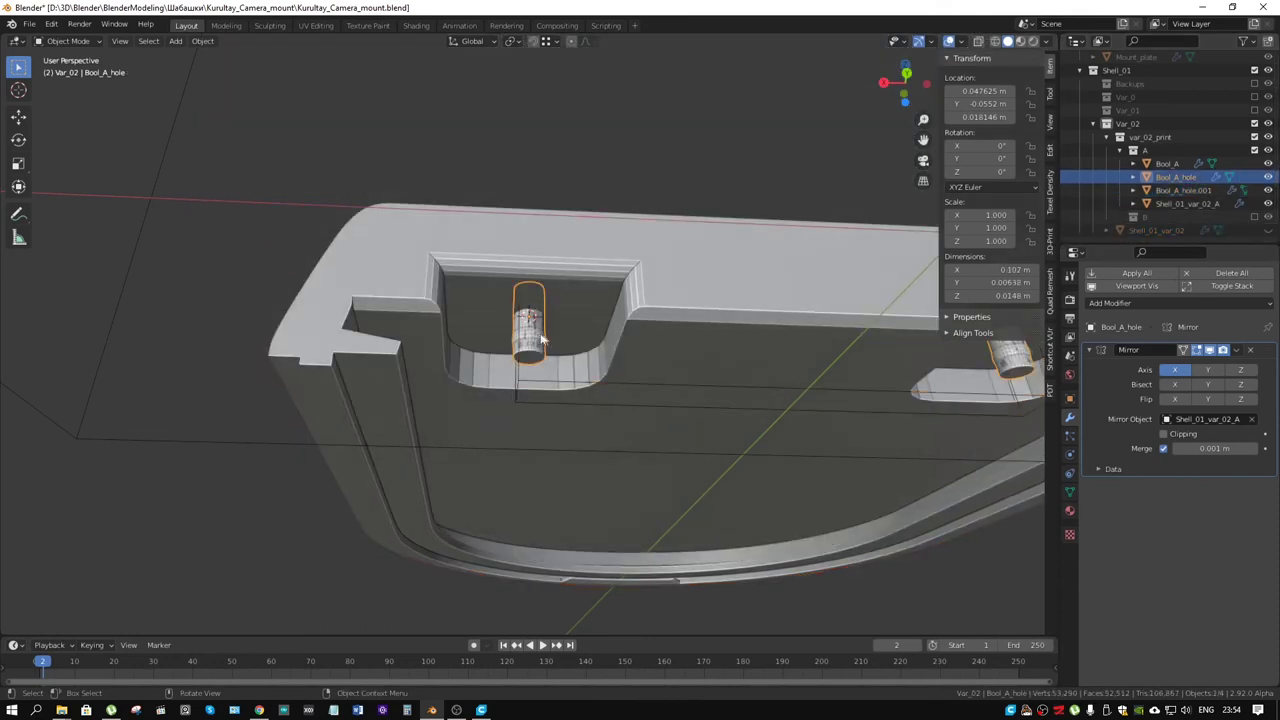
scroll(540, 340, up, 5)
scroll(545, 333, down, 5)
middle_drag(545, 333, 1100, 394)
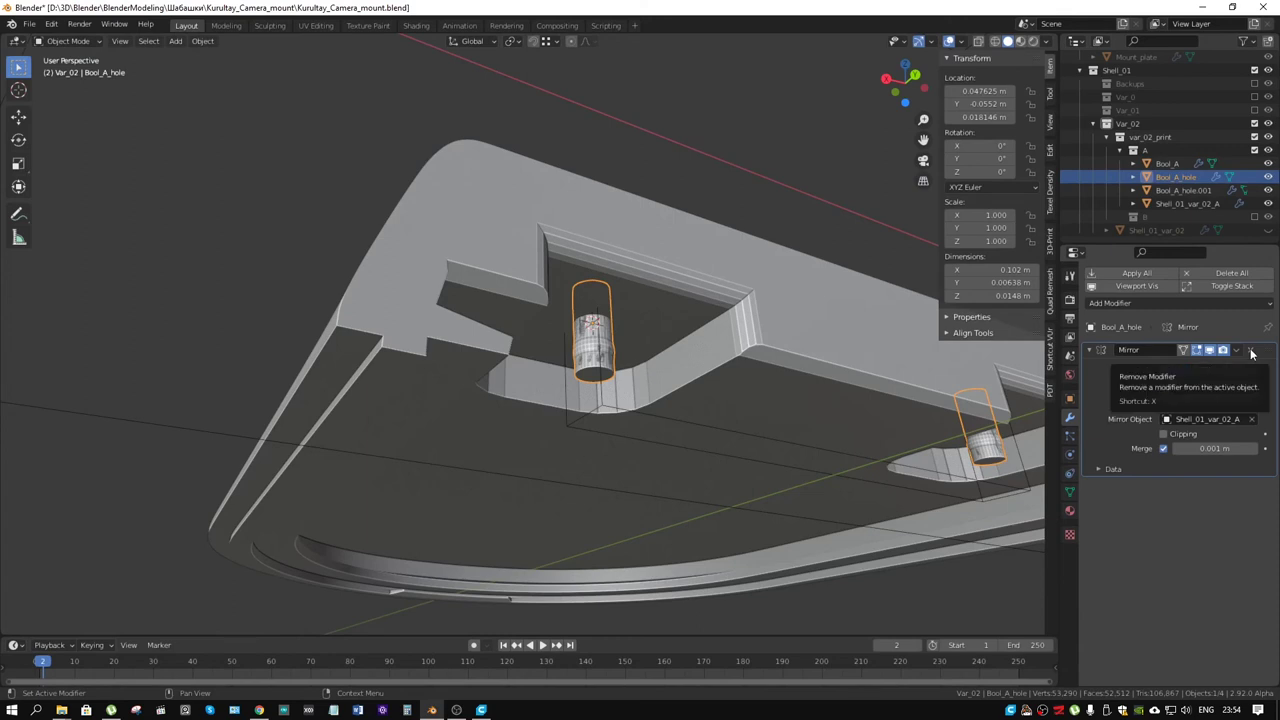
click(1251, 351)
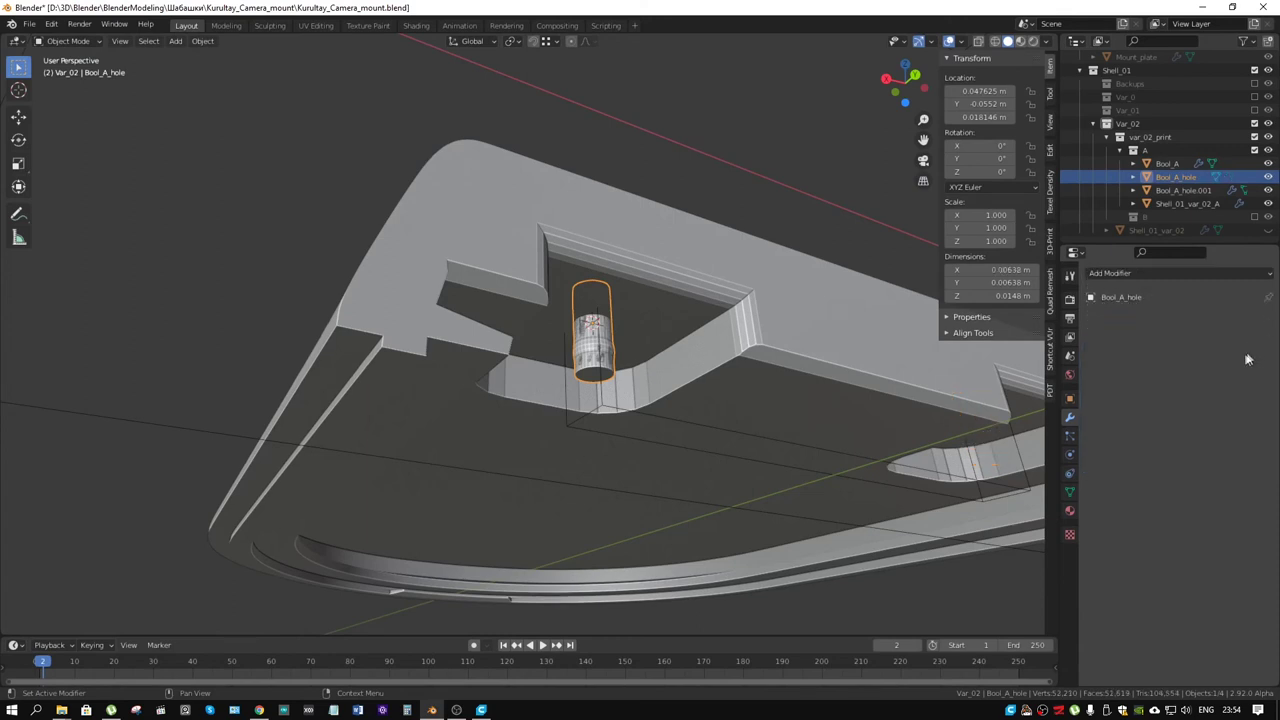
key(ctrl+z)
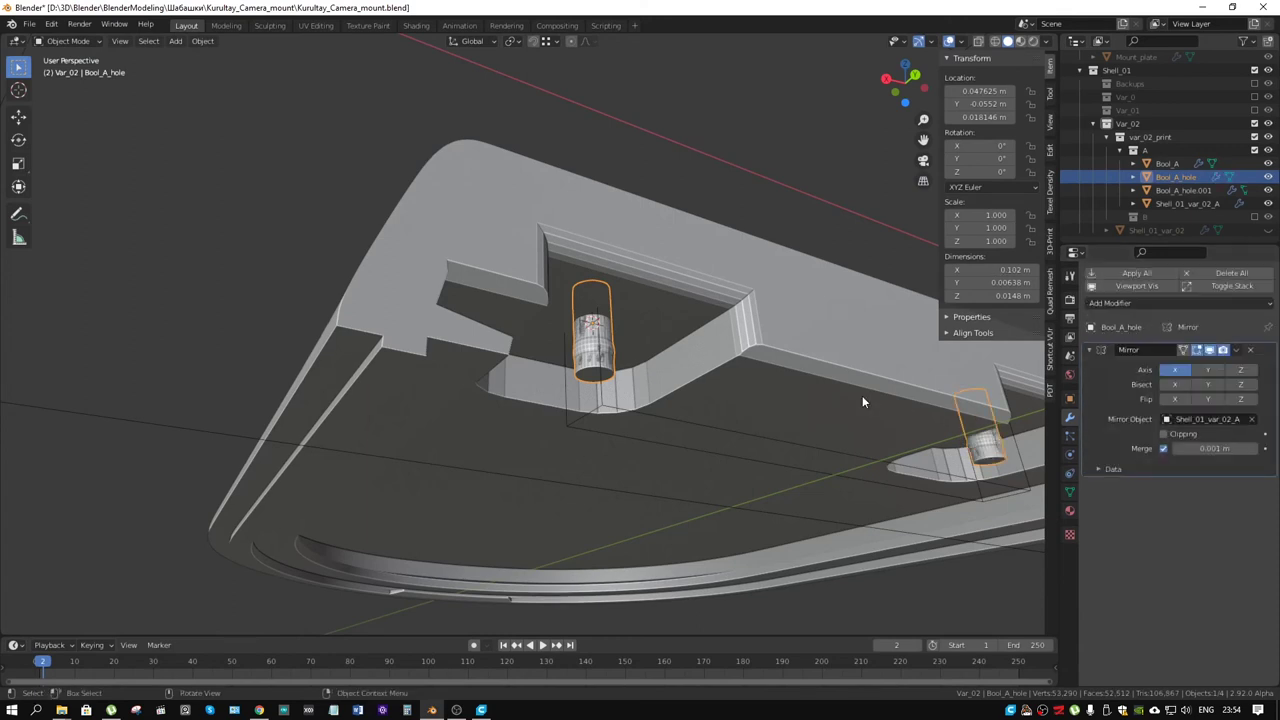
middle_drag(899, 393, 789, 405)
click(737, 341)
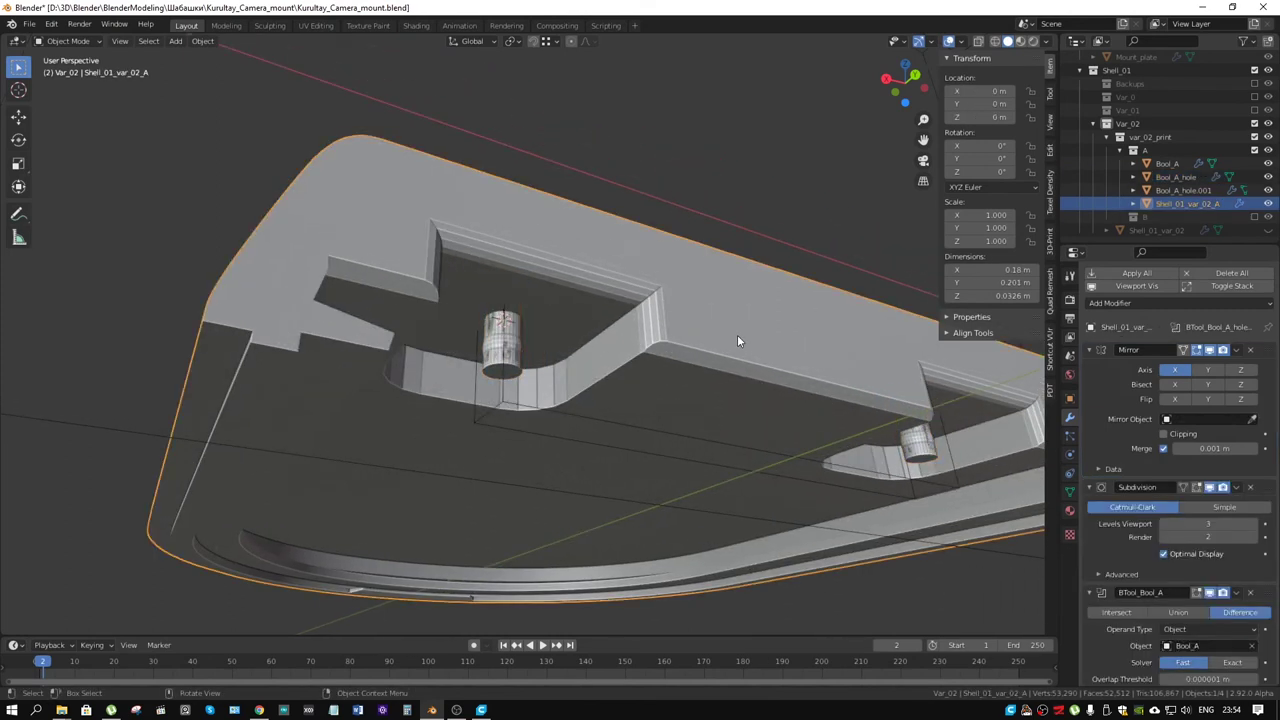
click(511, 407)
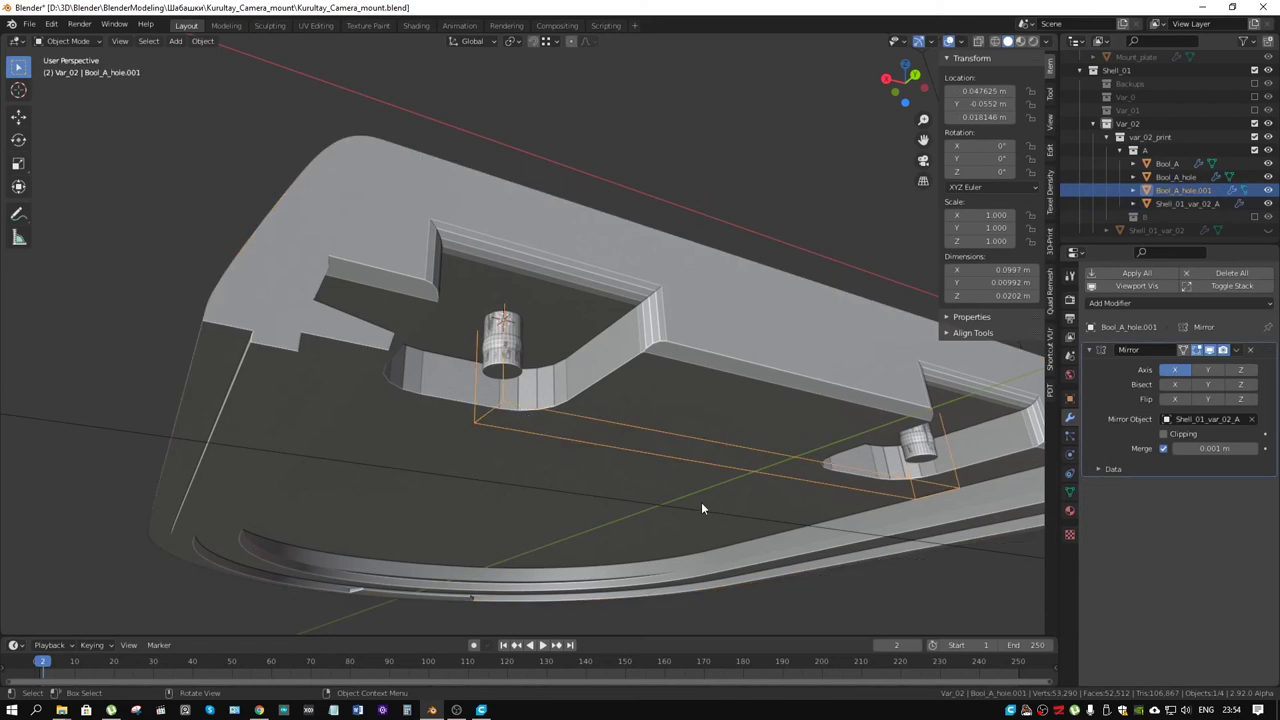
key(Tab)
Delete the Mirror modifier from Bool_A_hole.001 after selecting its whole mesh
mouse_move(577, 426)
middle_down()
mouse_move(600, 427)
mouse_move(614, 408)
middle_up()
key(KP_Decimal)
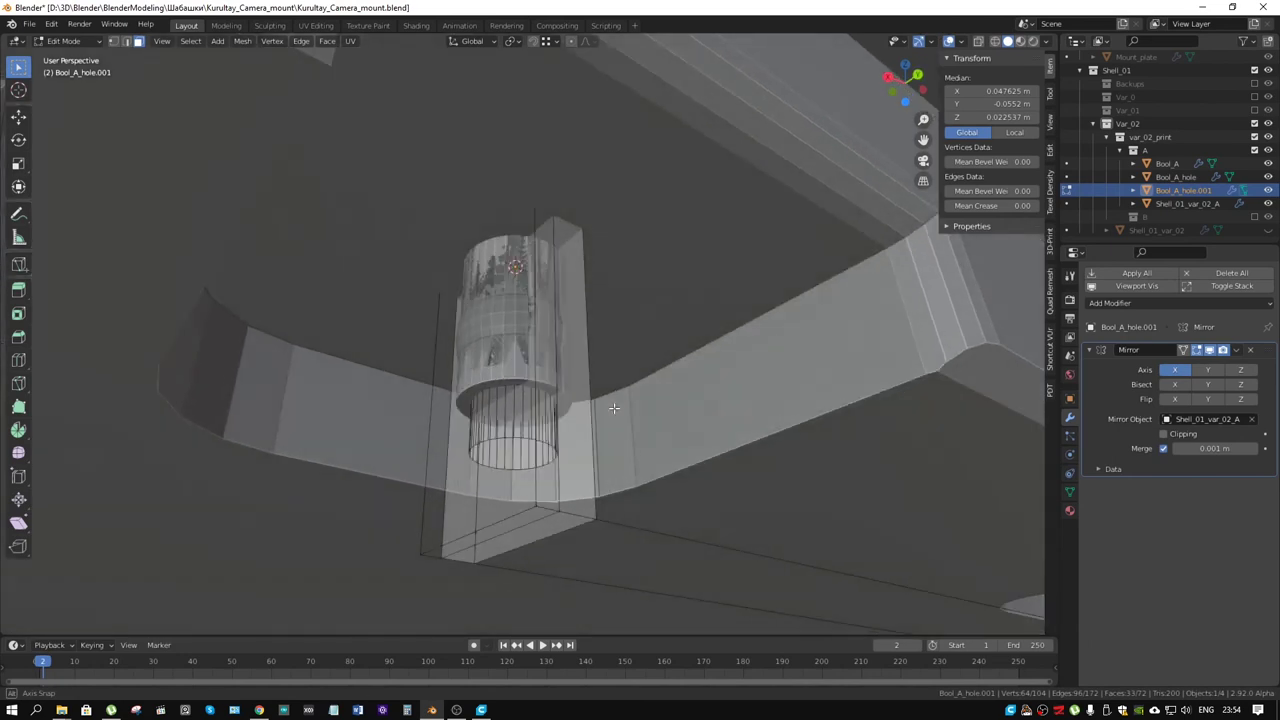
key(a)
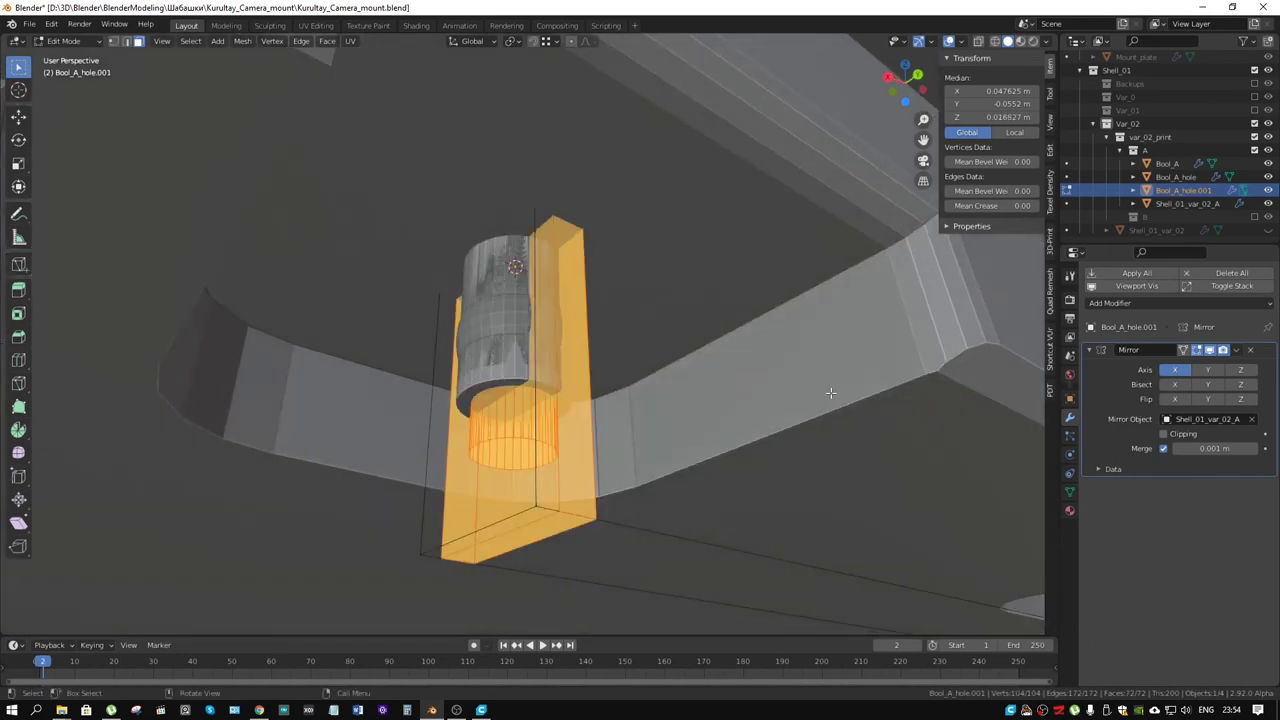
click(1252, 353)
scroll(682, 436, down, 6)
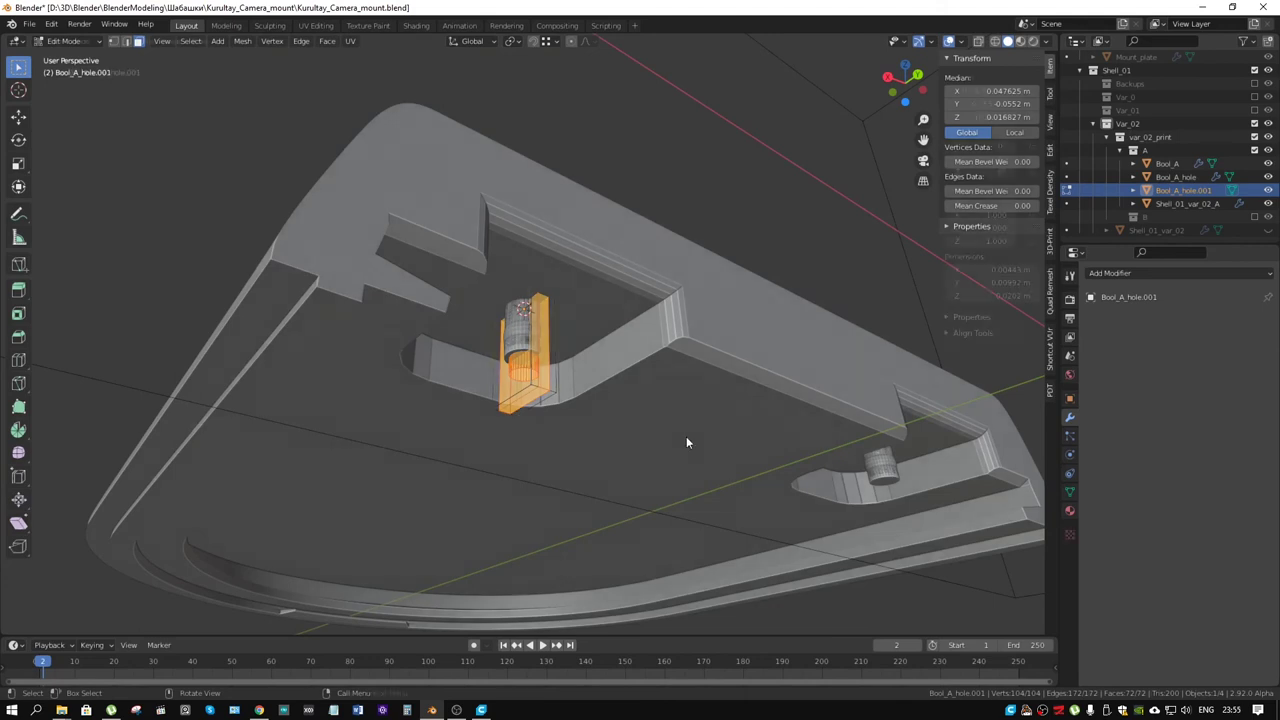
key(Tab)
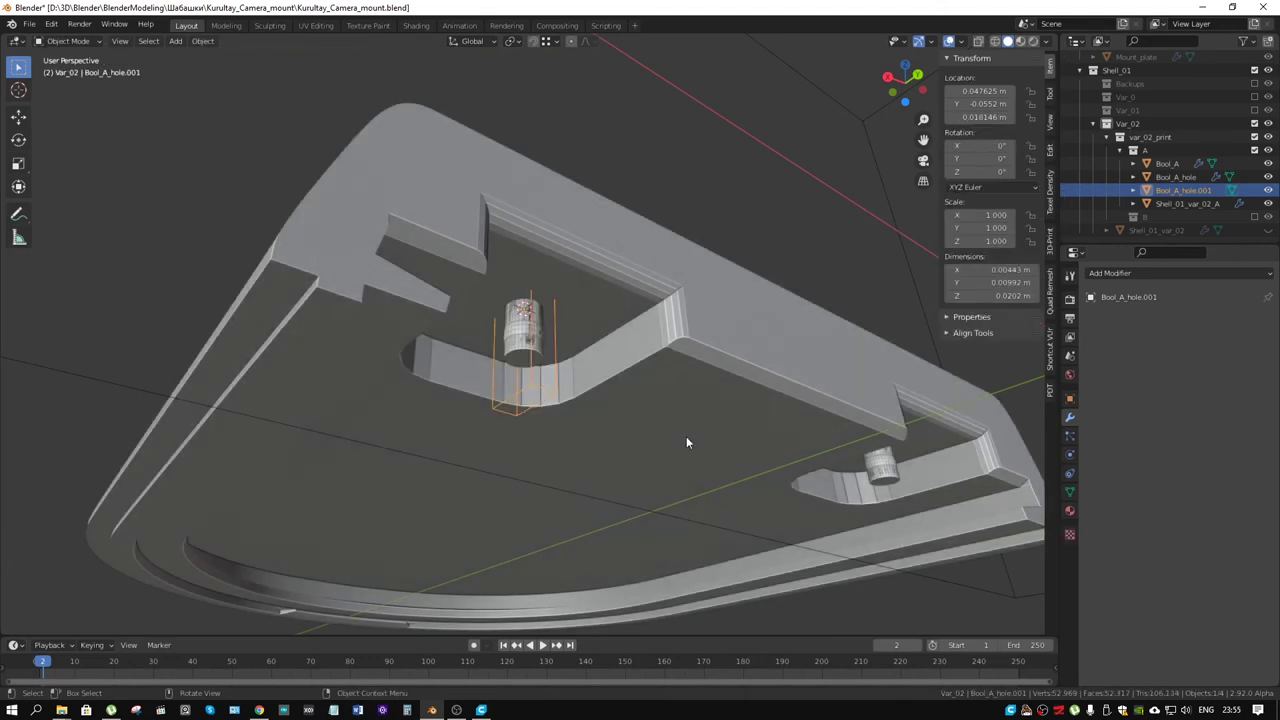
key(Tab)
Recalculate Bool_A_hole.001's normals to point outside
mouse_move(634, 394)
middle_down()
mouse_move(519, 457)
mouse_move(583, 421)
middle_up()
scroll(573, 424, up, 3)
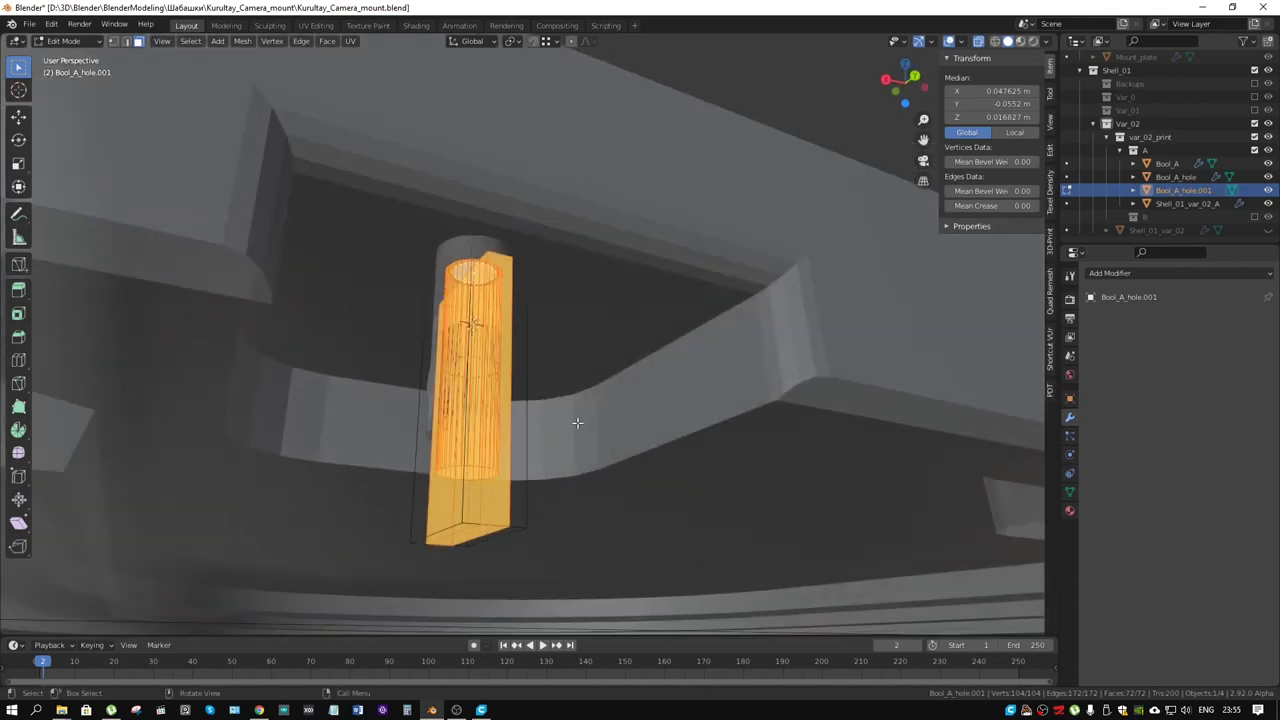
middle_drag(571, 460, 590, 437)
key(alt)
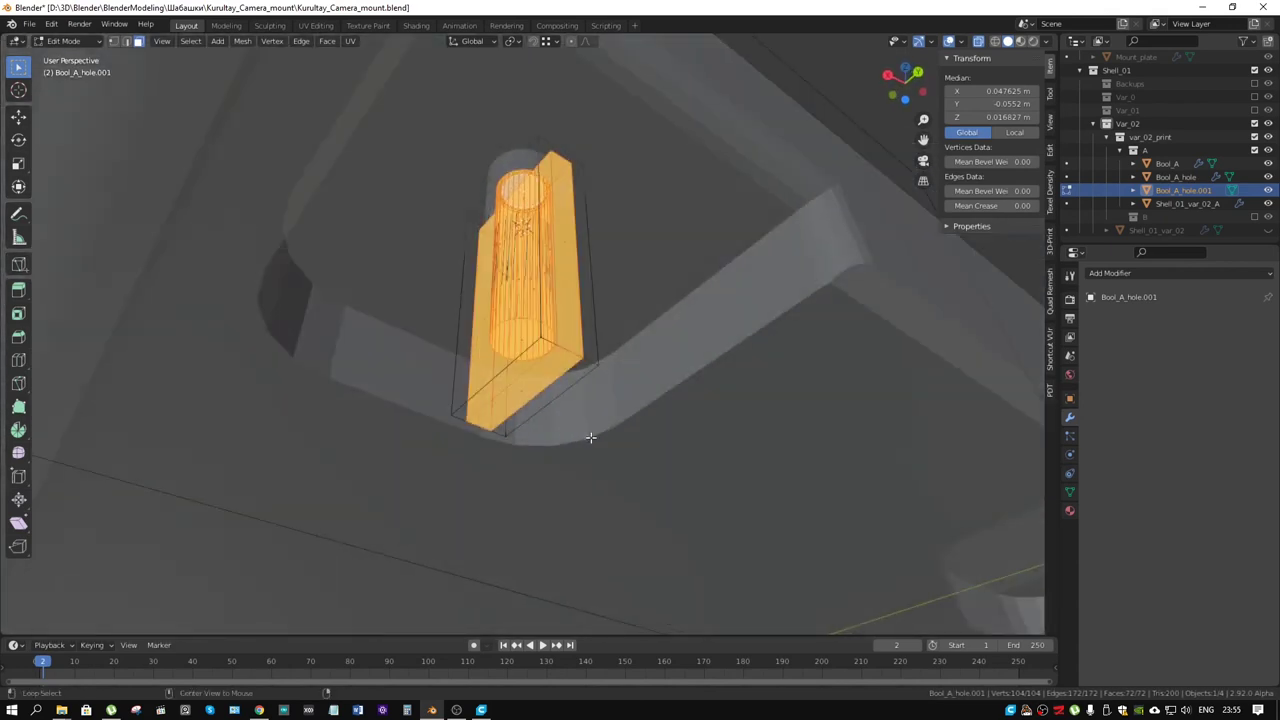
key(alt+n)
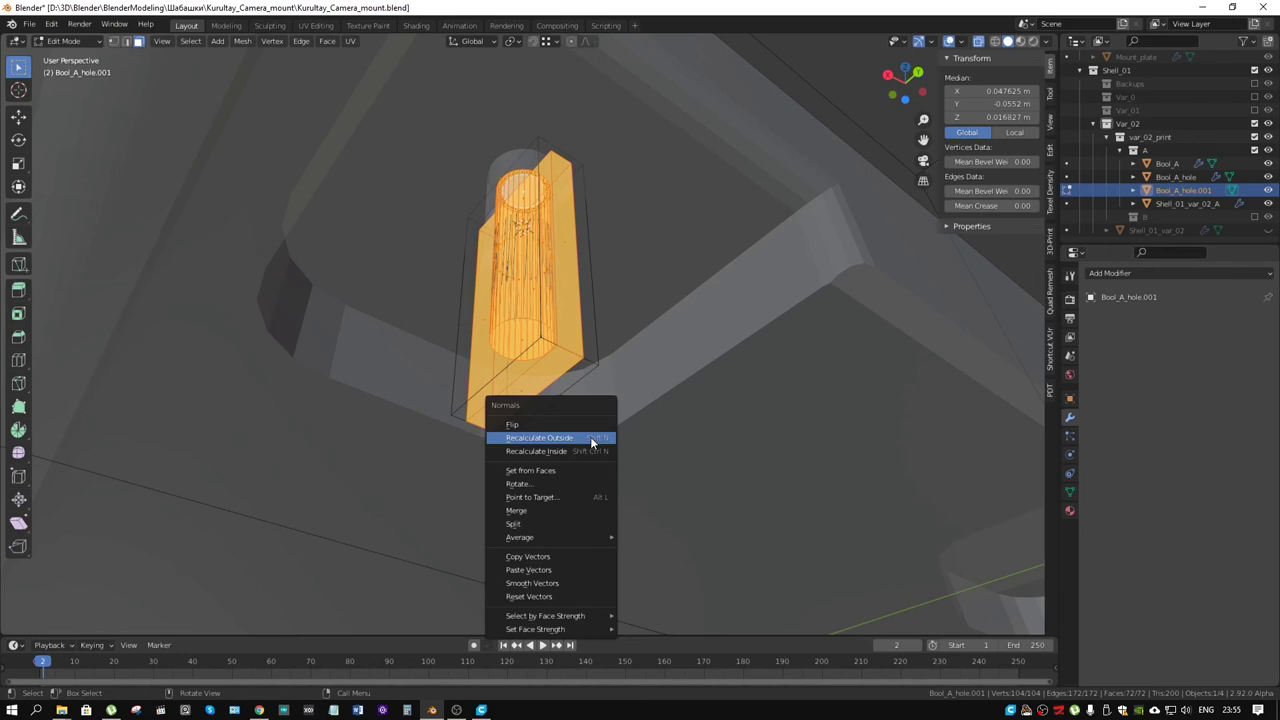
click(592, 440)
Delete the grown top cap faces and fill the open loop with one flat face
click(521, 344)
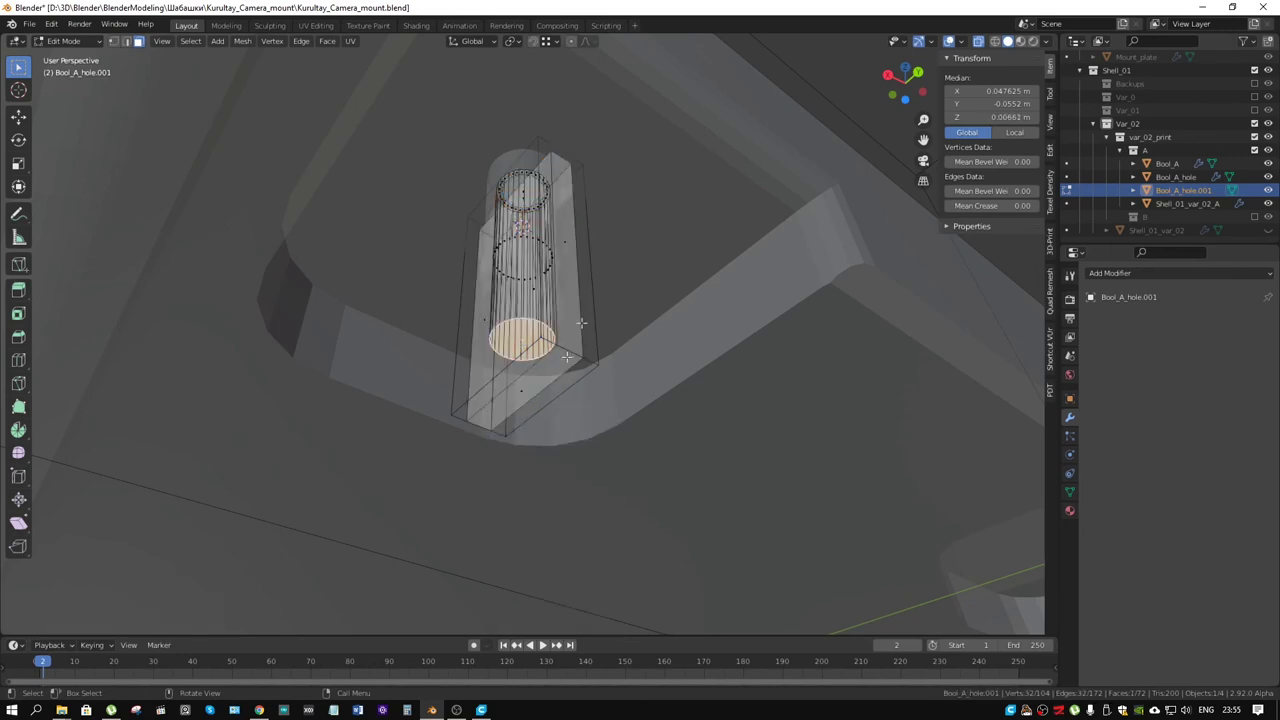
click(523, 190)
key(ctrl+KP_Add)
key(x)
click(528, 194)
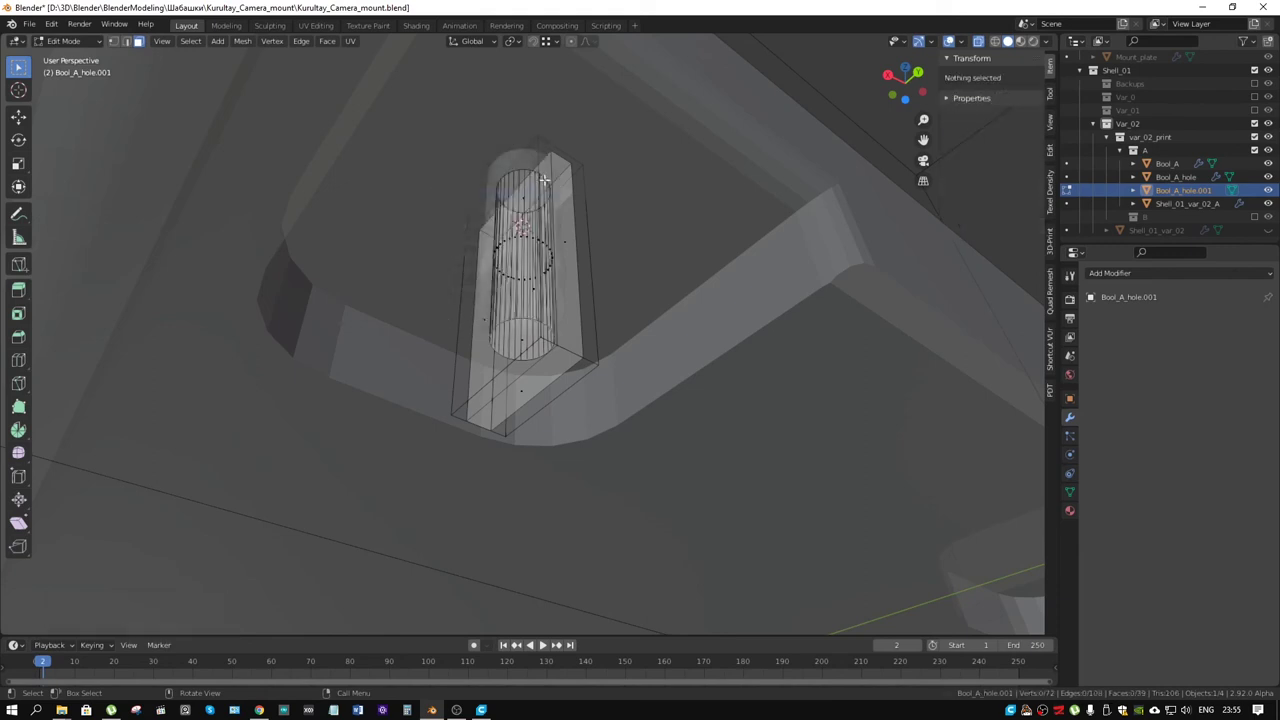
alt+click(527, 171)
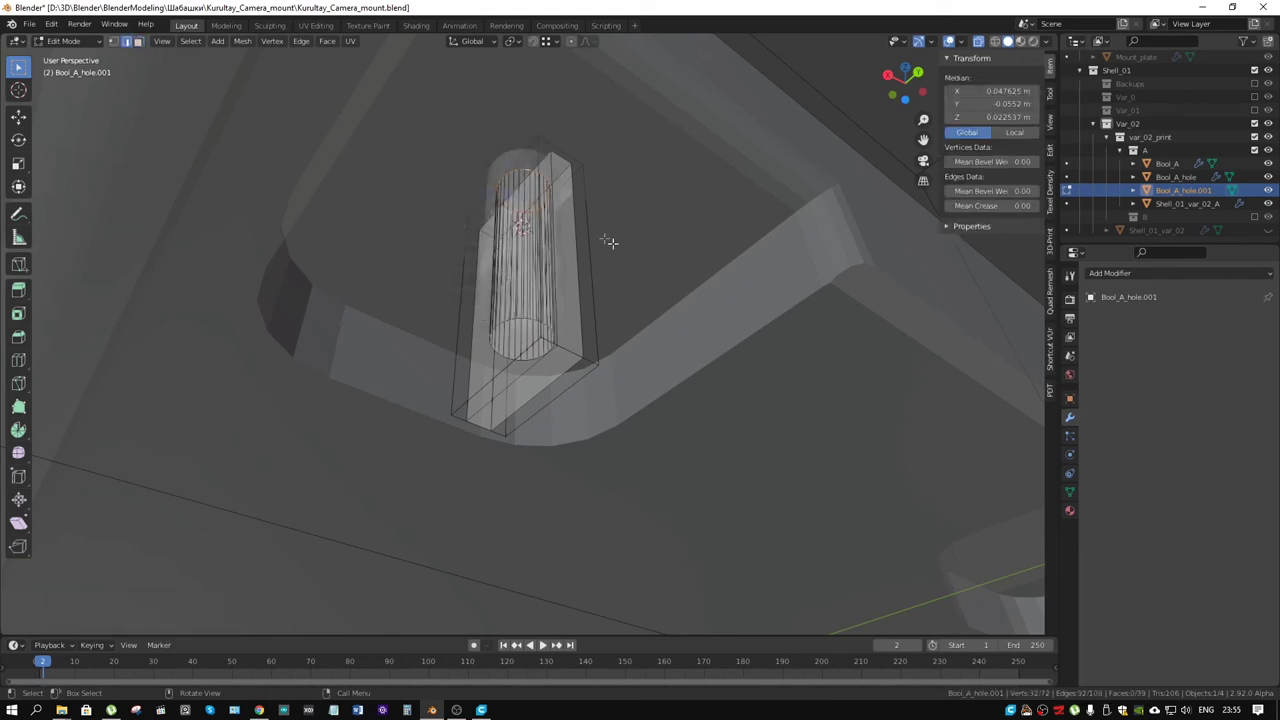
key(f)
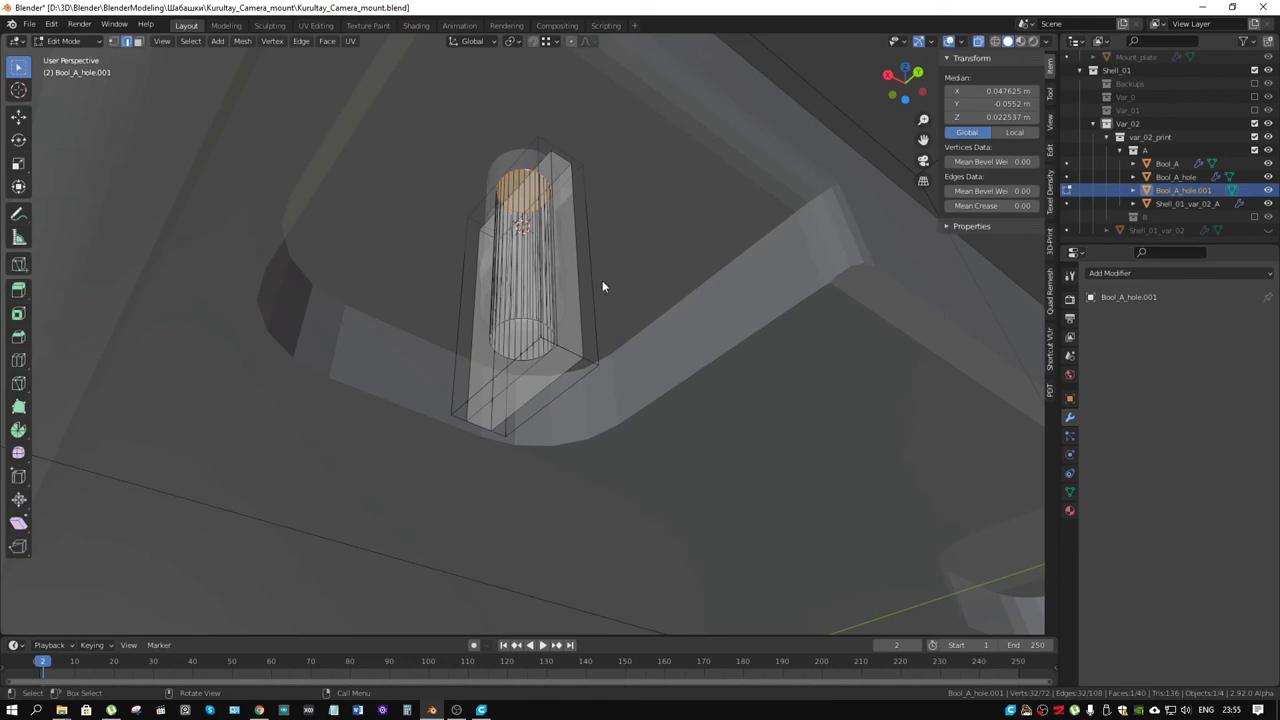
Separate the linked cylinder from Bool_A_hole.001 into its own object, Bool_A_hole.002
key(Tab)
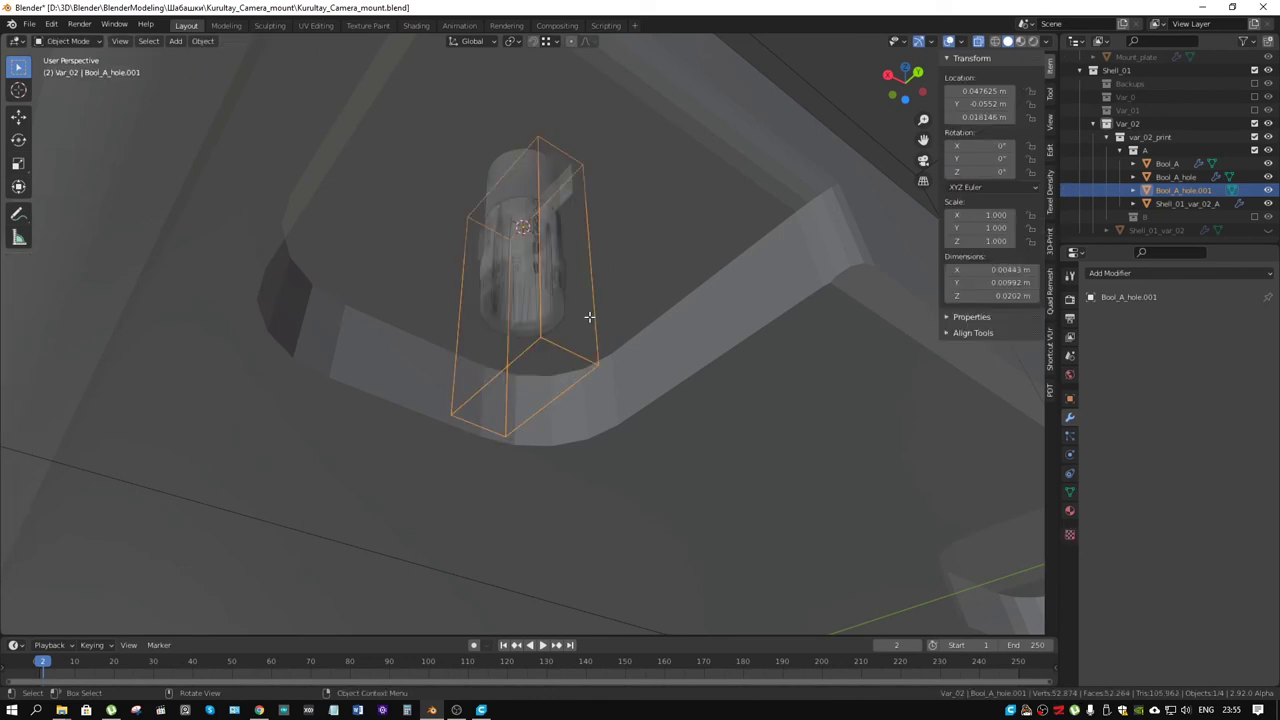
key(Tab)
alt+click(518, 320)
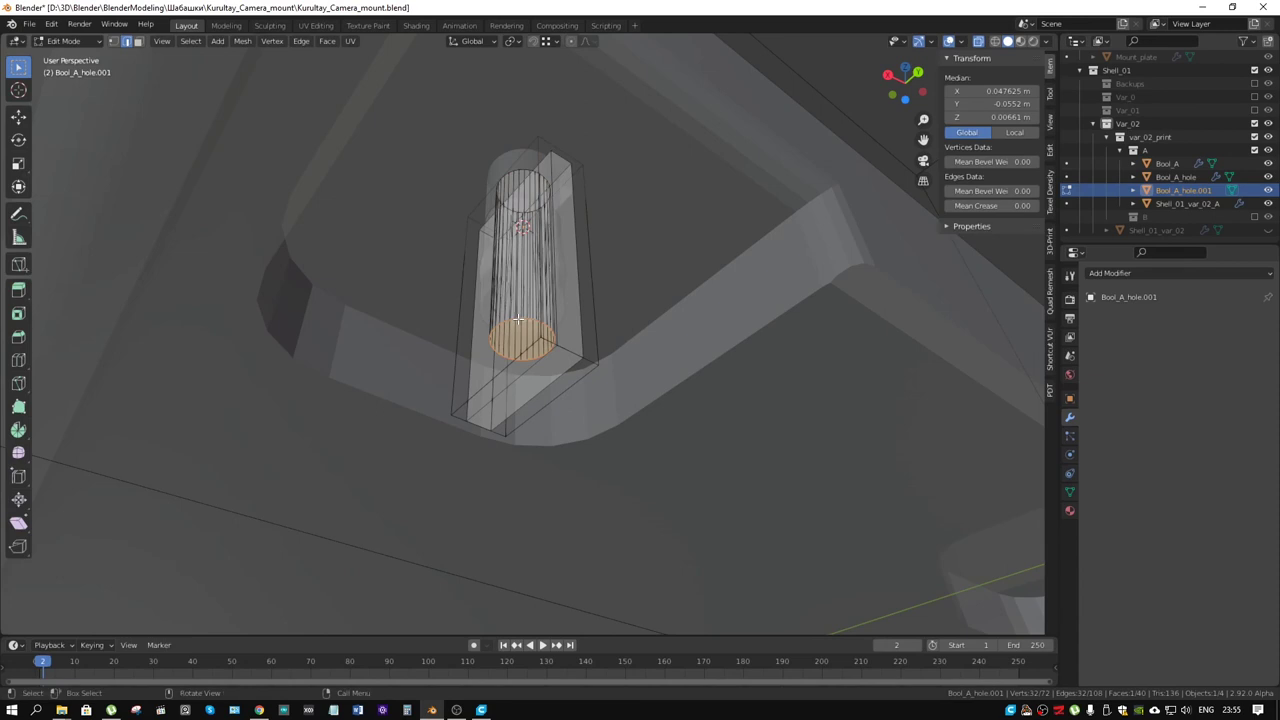
key(l)
key(p)
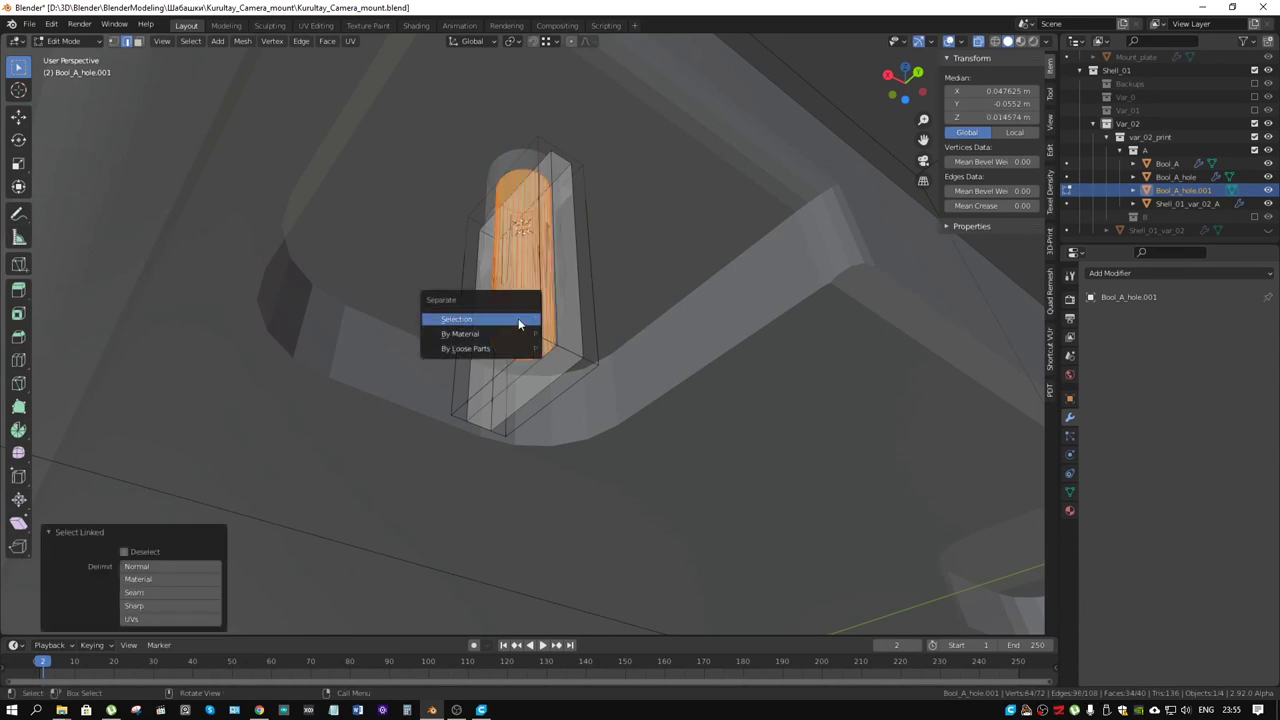
click(518, 318)
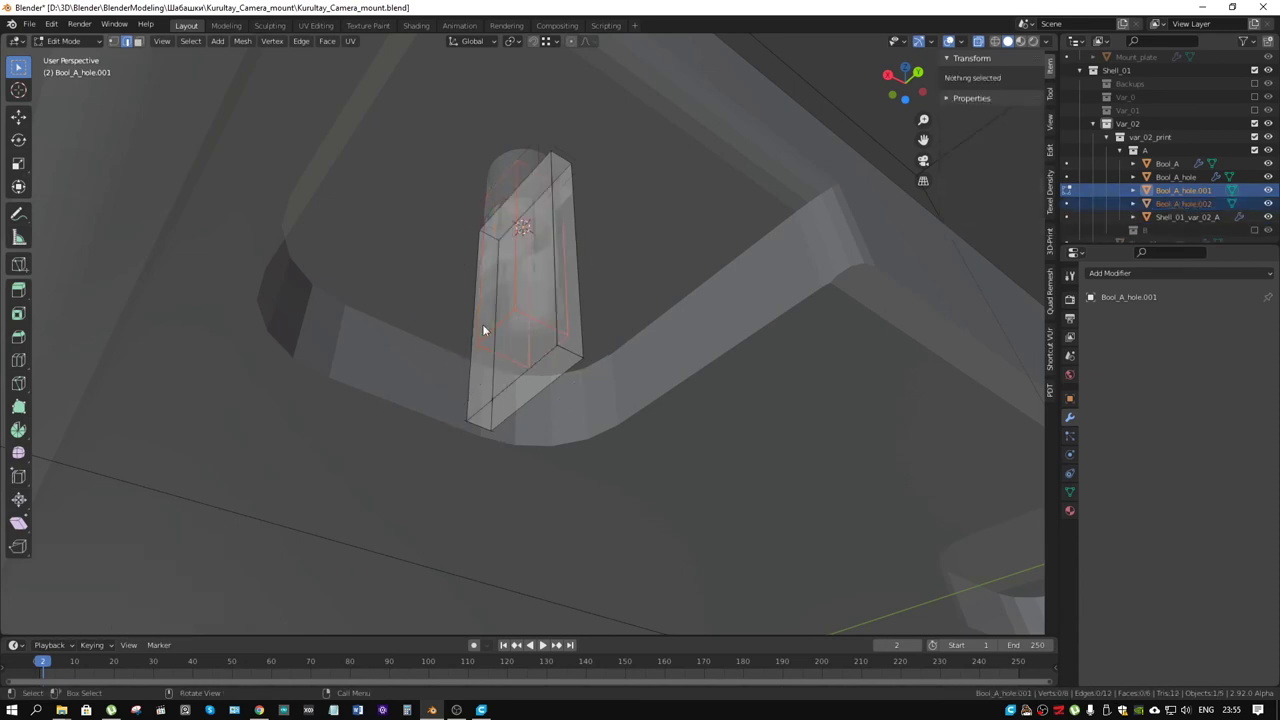
key(Tab)
Inspect the cut from below and select the Bool_A_hole cylinder
click(657, 330)
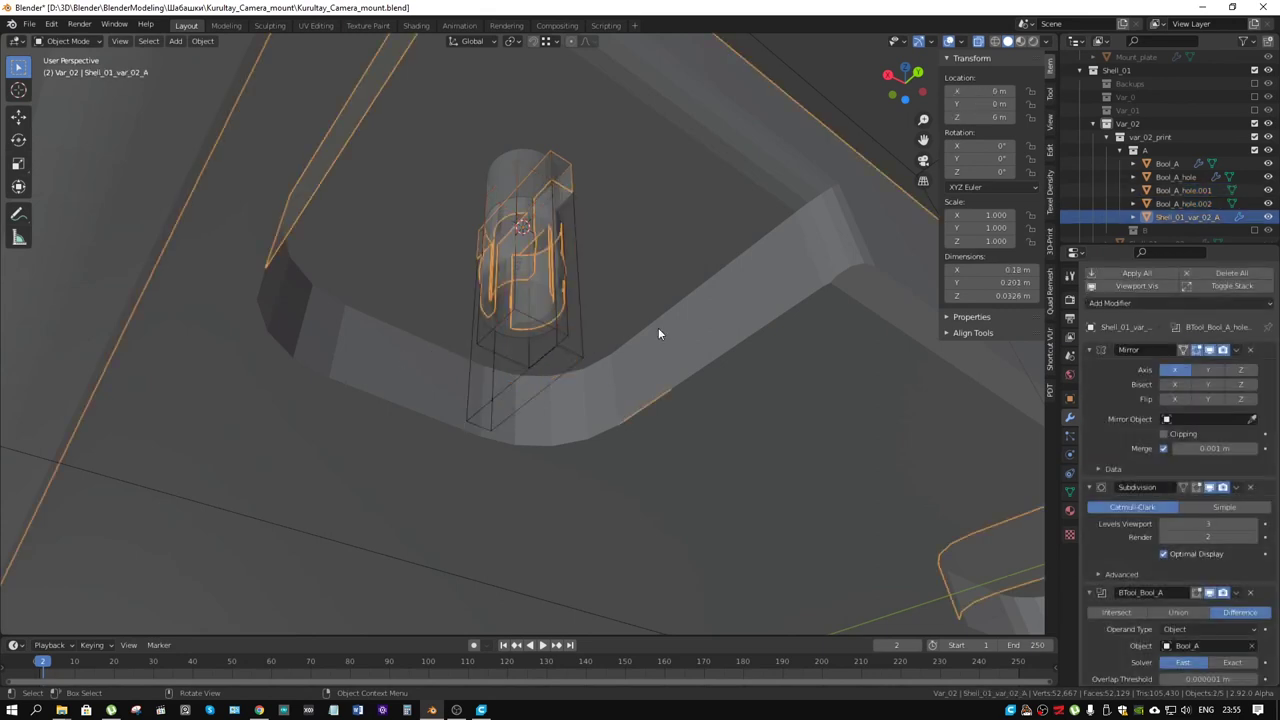
mouse_move(636, 330)
middle_down()
mouse_move(612, 333)
mouse_move(623, 334)
middle_up()
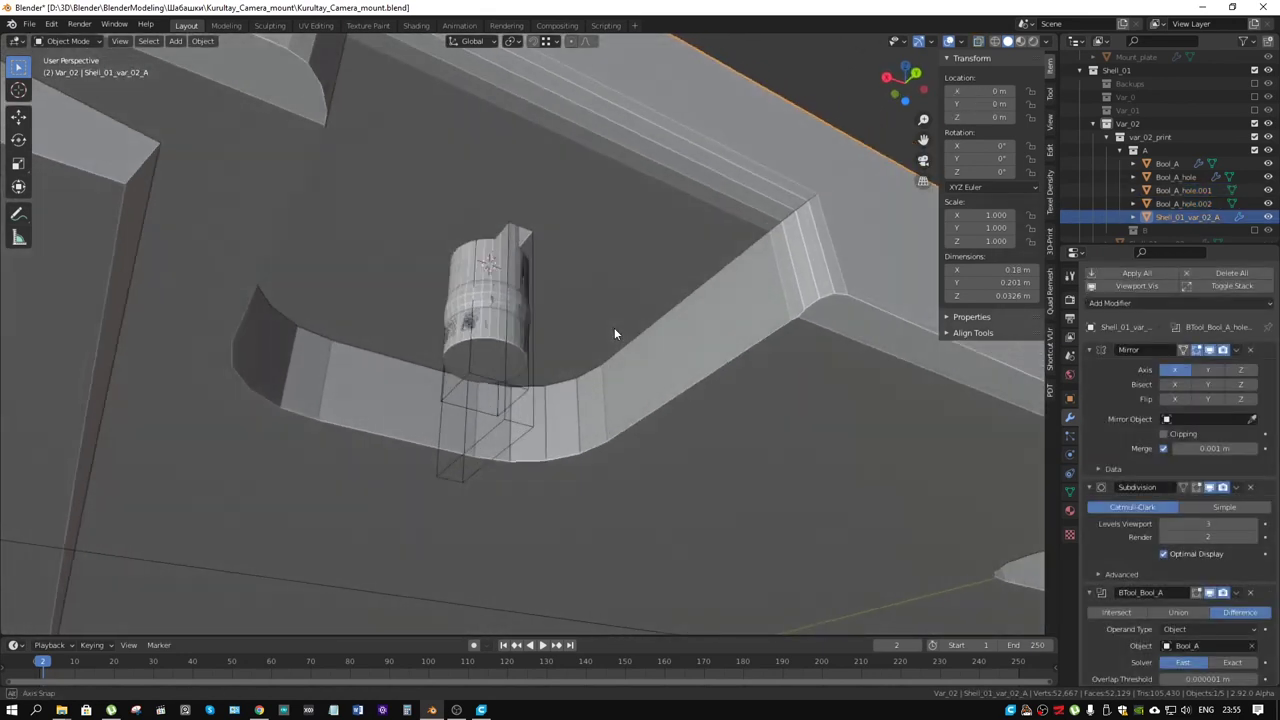
click(535, 347)
click(1070, 472)
Set Bool_A_hole's viewport Display As to Bounds
click(1070, 398)
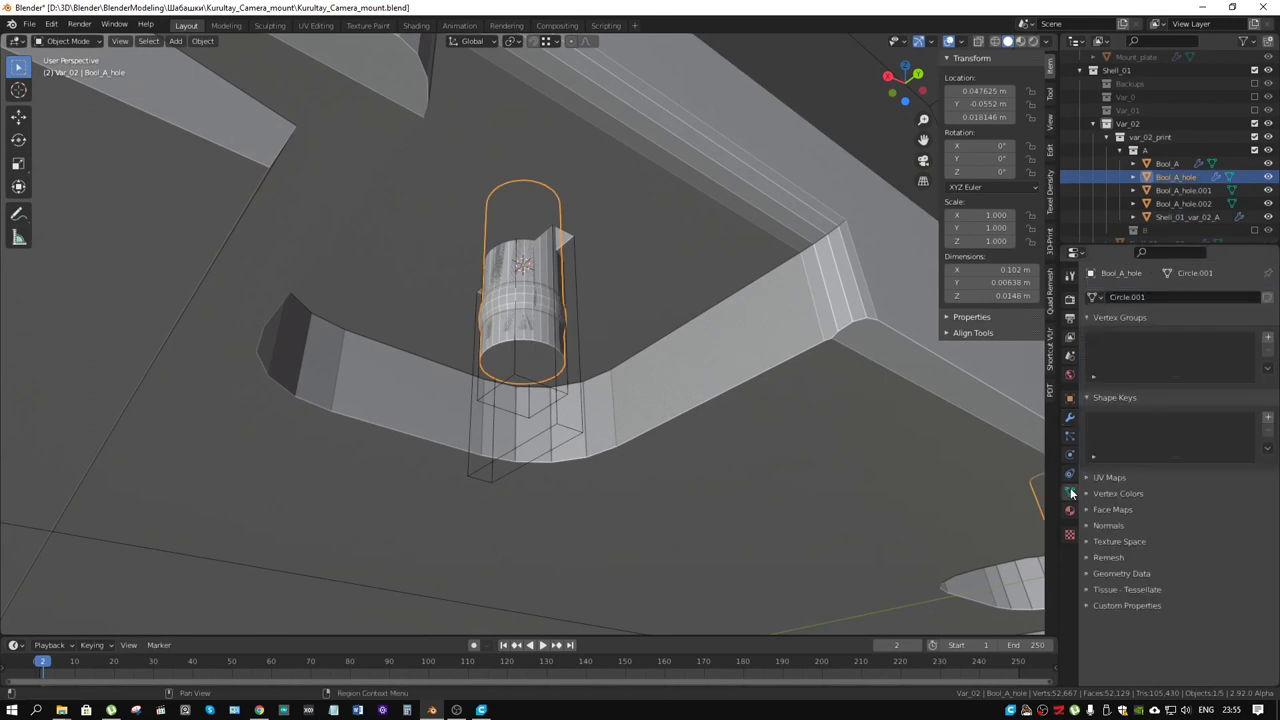
scroll(1175, 505, down, 2)
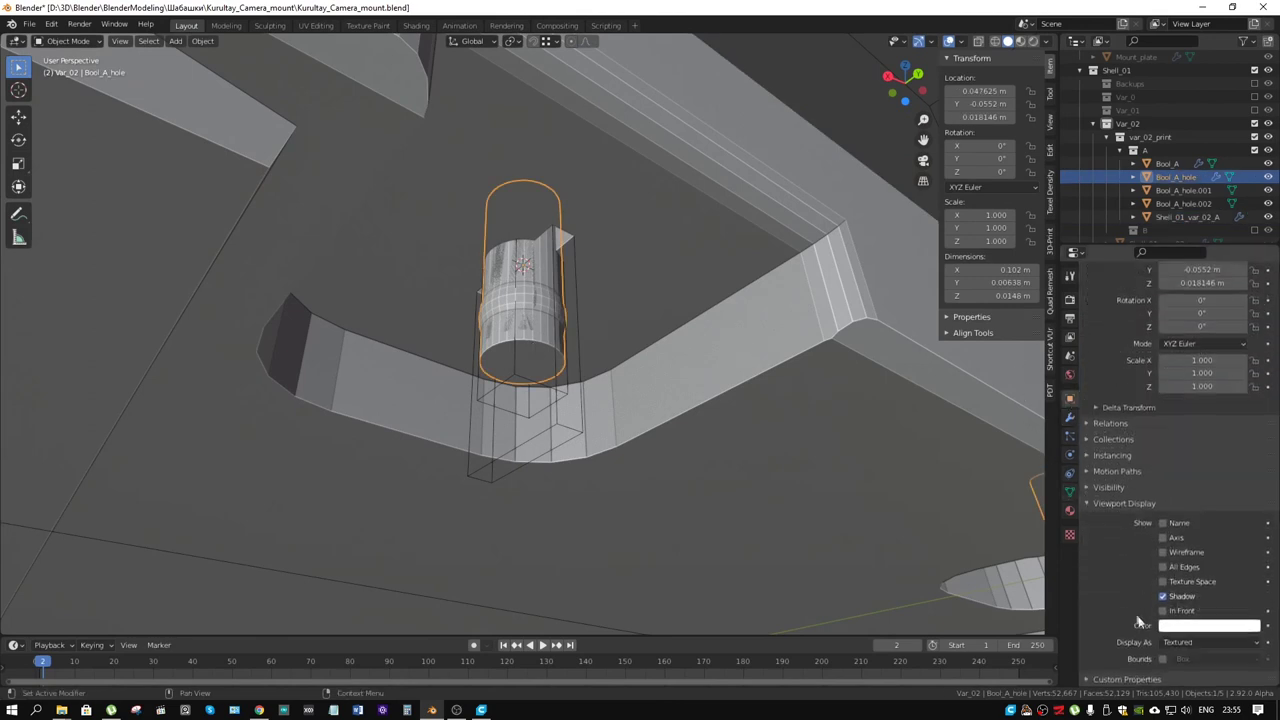
click(1188, 642)
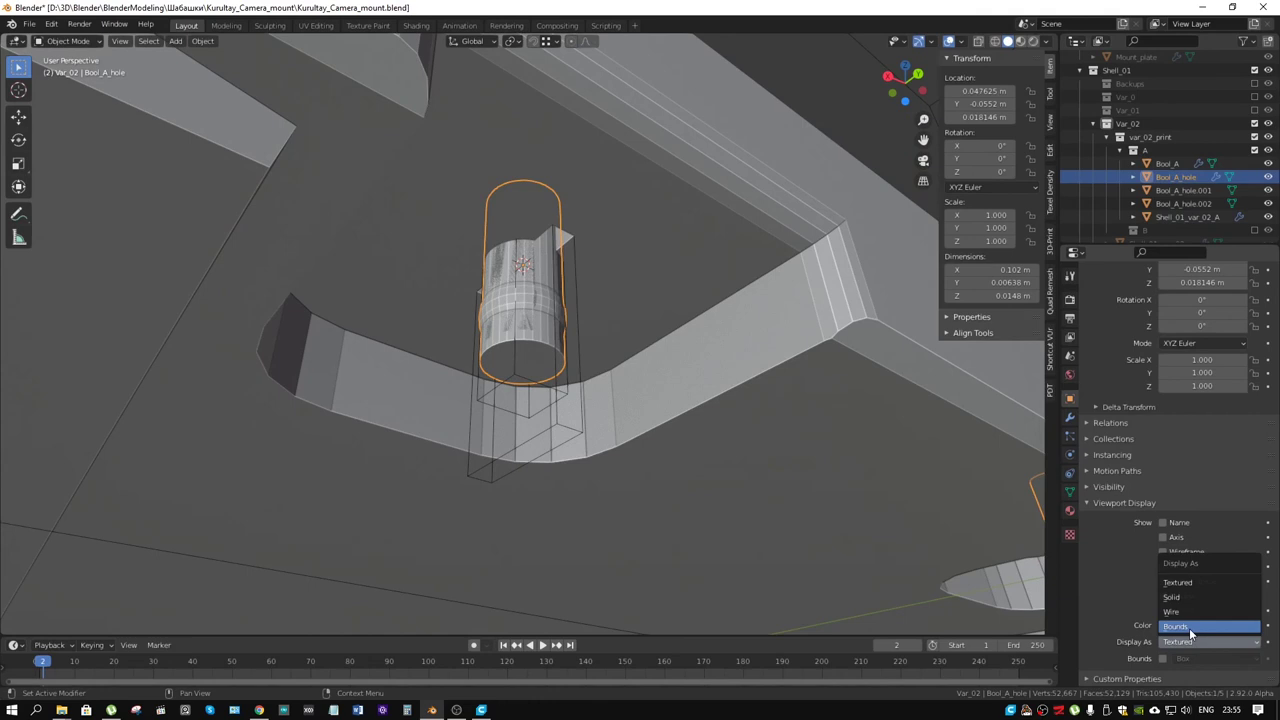
click(1190, 627)
Select the Bool_A_hole.001 block and enter Edit Mode
mouse_move(650, 380)
middle_down()
mouse_move(373, 419)
mouse_move(490, 354)
middle_up()
click(373, 419)
click(378, 417)
key(Tab)
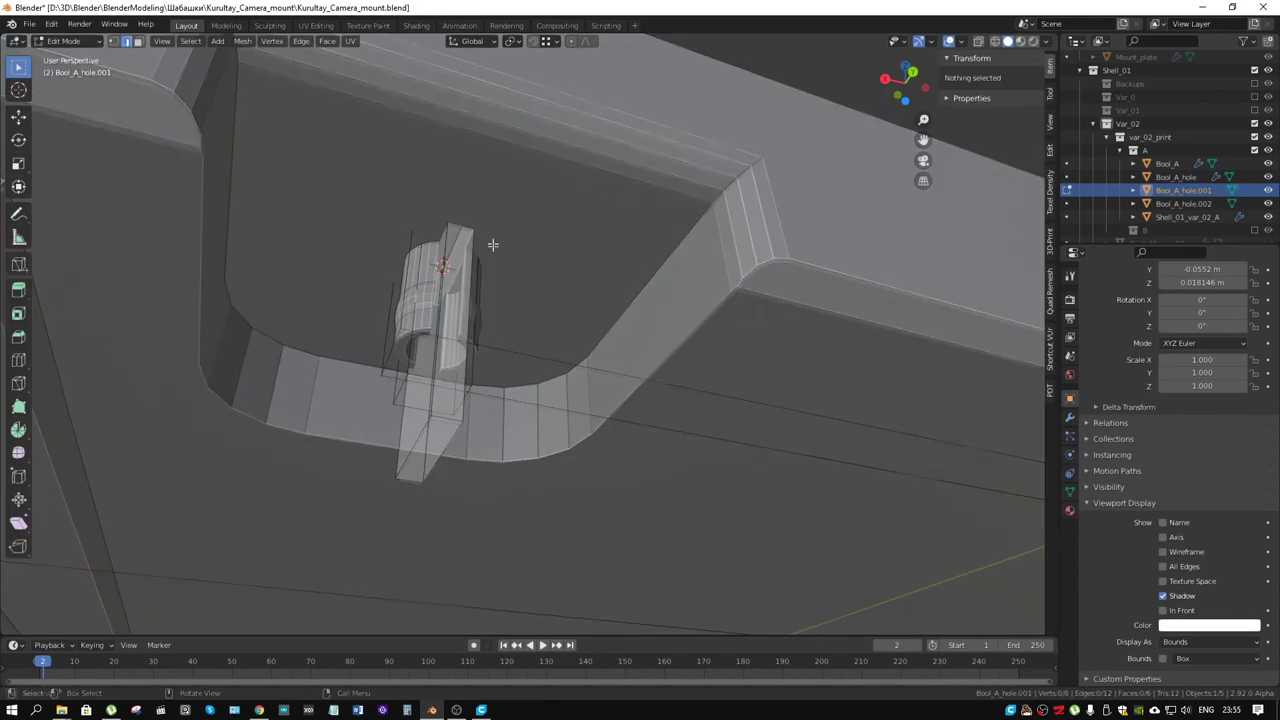
Lower the block's top vertices about 5.7 mm along Z, leaving it 0.0138 m tall
key(alt+z)
middle_drag(491, 242, 491, 251)
key(1)
drag(504, 207, 394, 294)
middle_drag(394, 300, 549, 295)
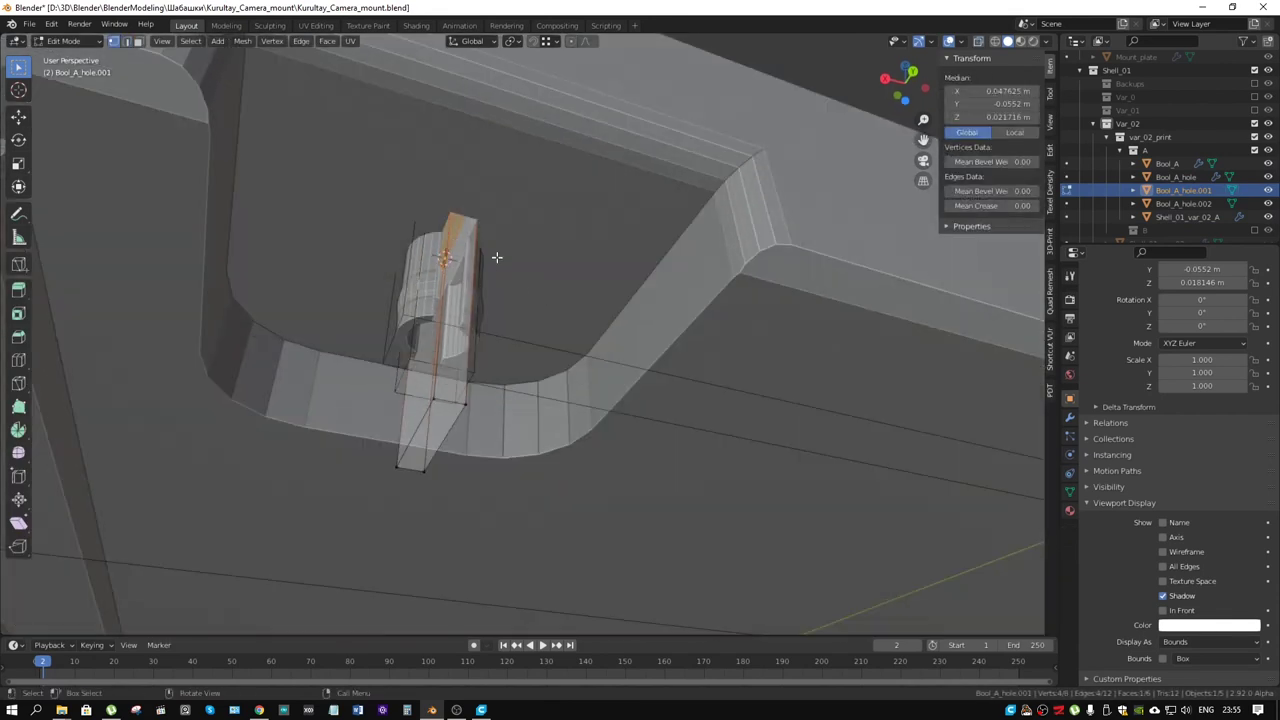
key(g)
key(z)
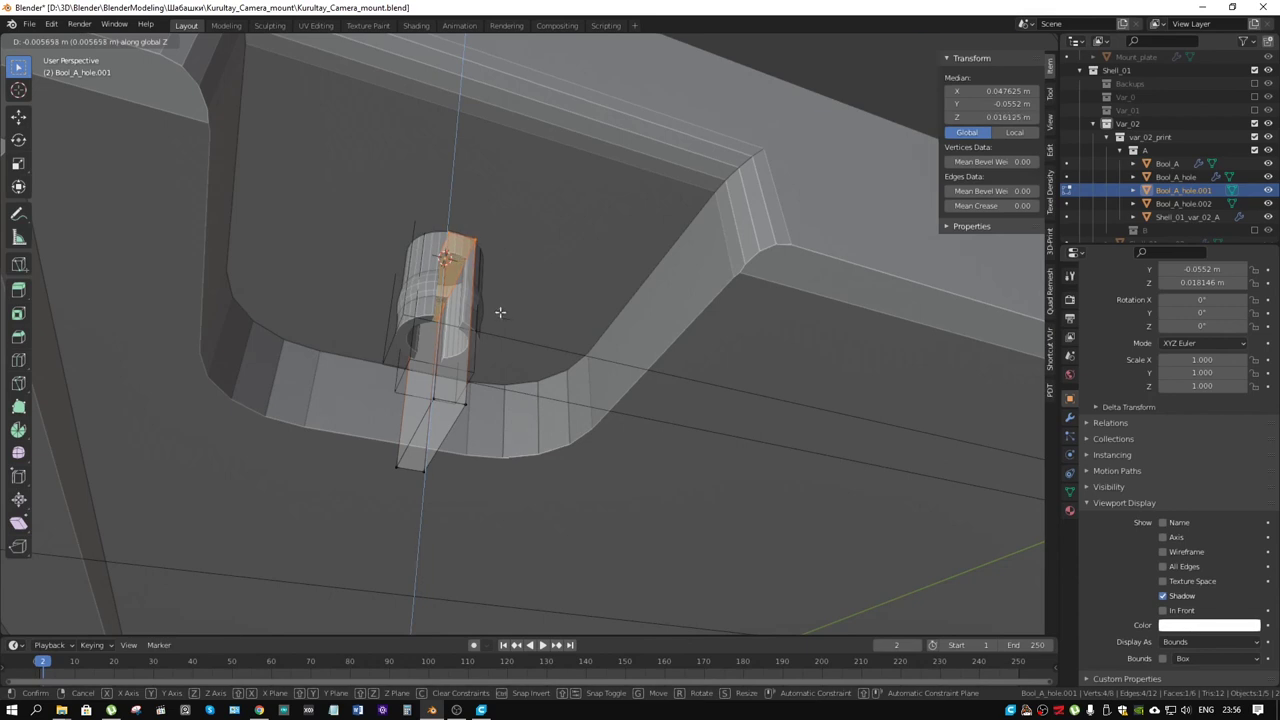
click(500, 310)
key(Tab)
mouse_move(522, 351)
middle_down()
mouse_move(624, 371)
mouse_move(678, 340)
middle_up()
scroll(630, 360, down, 3)
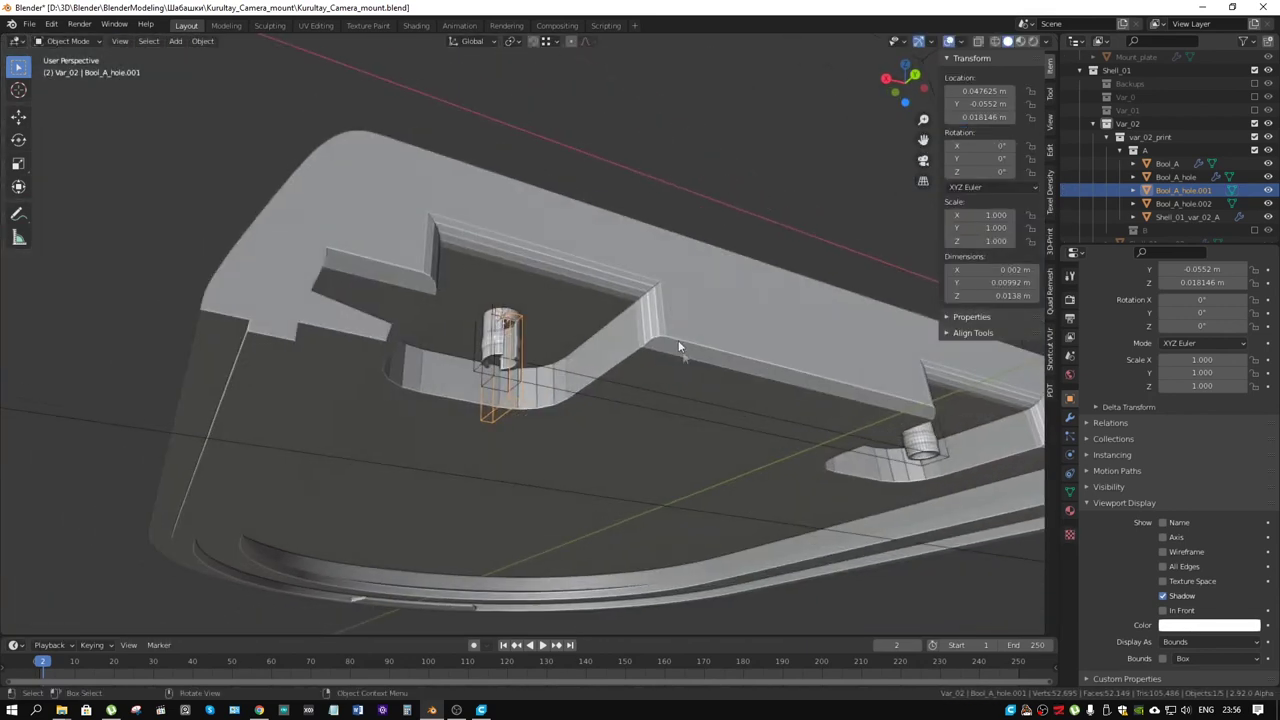
Add a Mirror modifier to Bool_A_hole.001 with Bool_A as the mirror object
click(1070, 418)
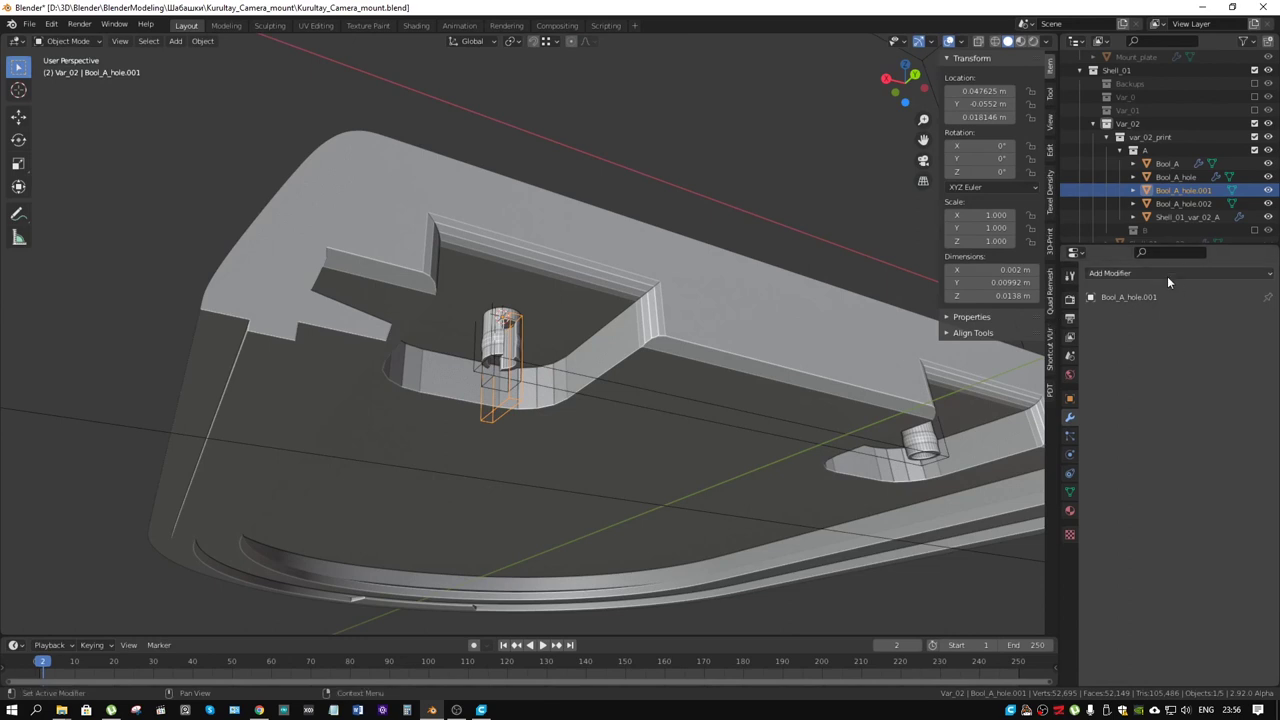
click(1167, 276)
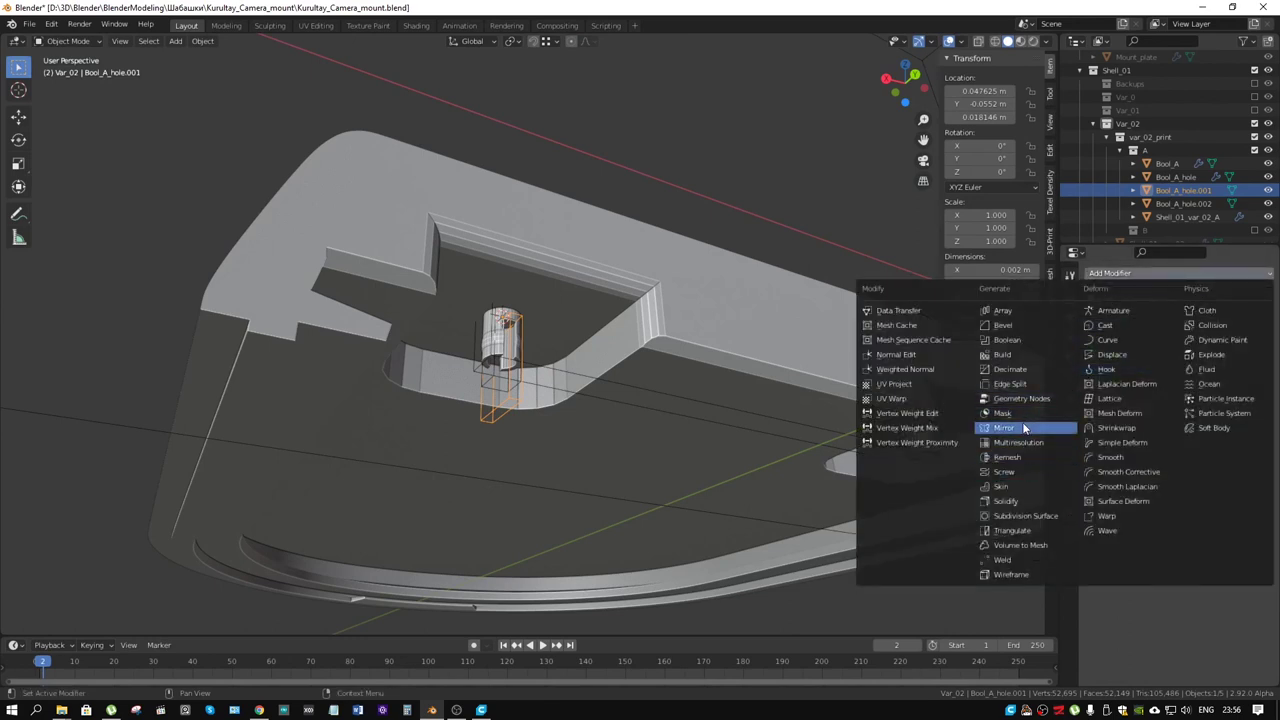
click(1025, 428)
click(1253, 421)
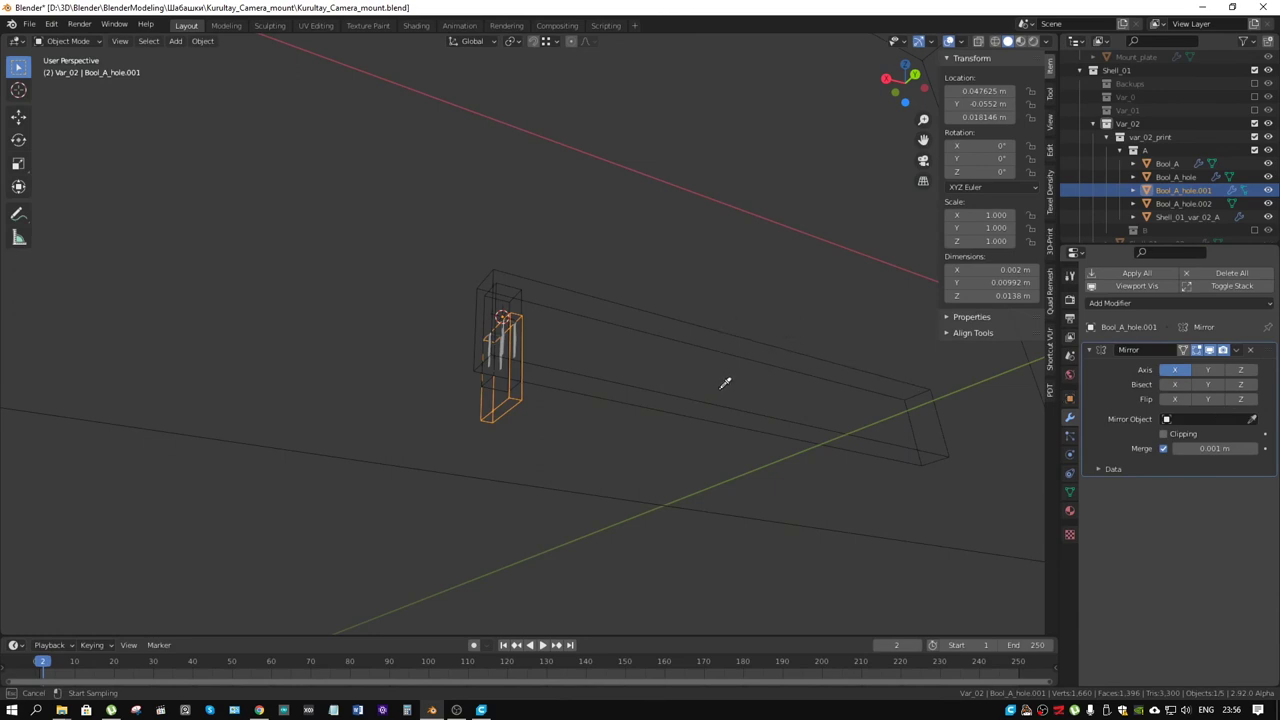
click(766, 523)
Toggle Edit Mode and orbit in to check both mirrored cutters at the pin cylinder
mouse_move(734, 435)
middle_down()
mouse_move(690, 429)
mouse_move(701, 435)
middle_up()
key(Tab)
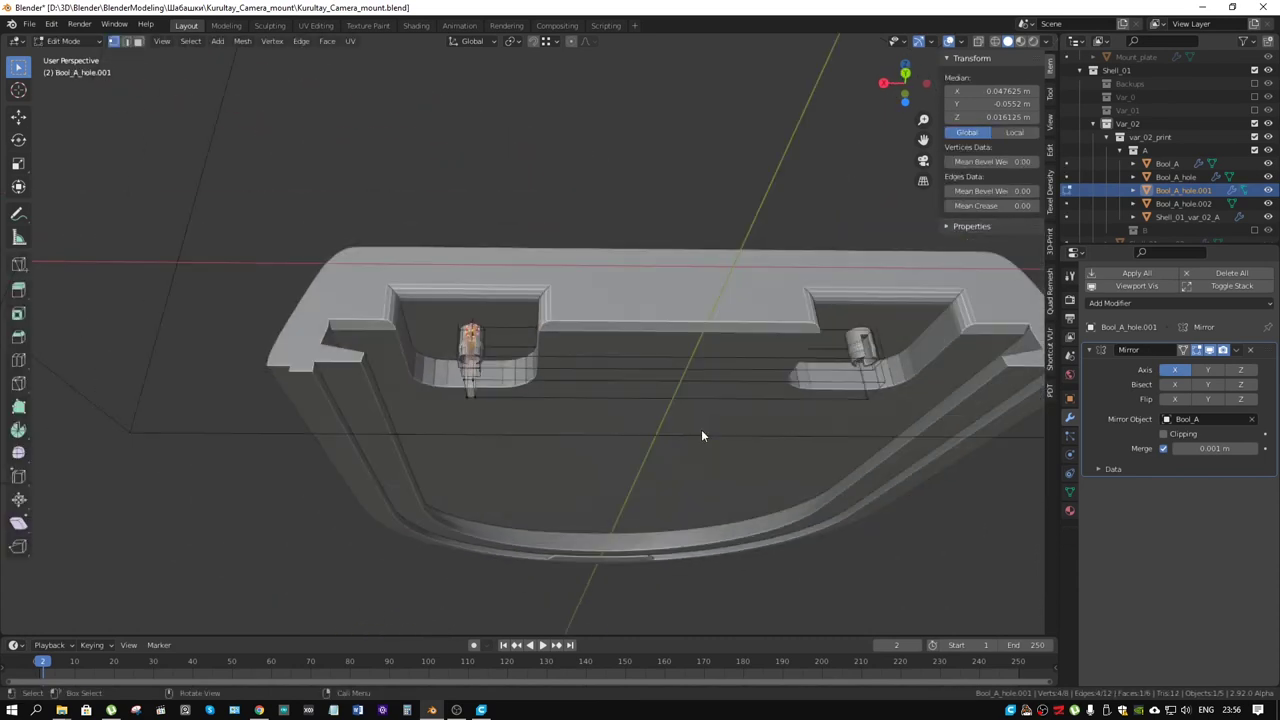
key(Tab)
click(909, 584)
middle_drag(909, 584, 851, 456)
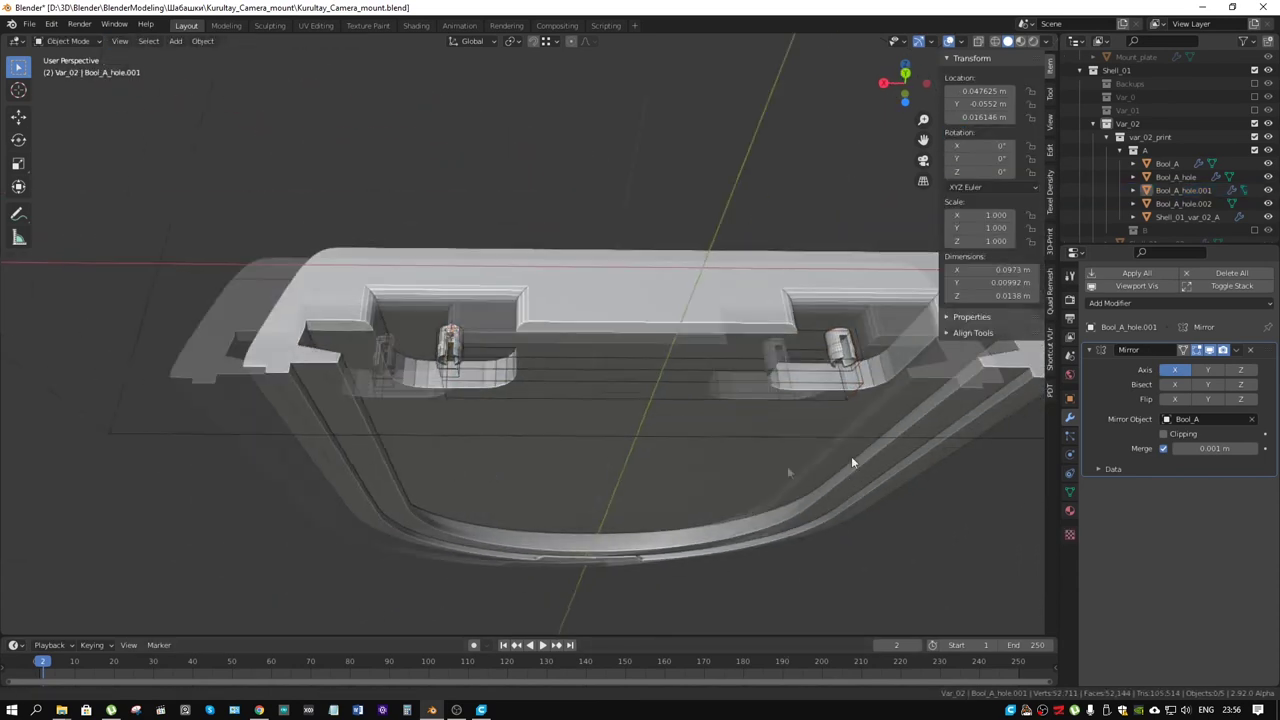
scroll(624, 442, up, 5)
mouse_move(624, 442)
middle_down()
mouse_move(655, 437)
mouse_move(646, 420)
mouse_move(660, 394)
mouse_move(714, 397)
mouse_move(640, 460)
mouse_move(680, 423)
mouse_move(782, 422)
mouse_move(445, 425)
mouse_move(400, 400)
mouse_move(546, 286)
mouse_move(557, 289)
mouse_move(497, 317)
mouse_move(494, 334)
mouse_move(529, 346)
mouse_move(499, 350)
mouse_move(452, 400)
middle_up()
Orbit and zoom around the pin cylinder, selecting the shell and Bool_A_hole.002 to inspect
scroll(620, 470, down, 4)
scroll(445, 425, up, 3)
scroll(508, 272, up, 3)
scroll(494, 334, down, 2)
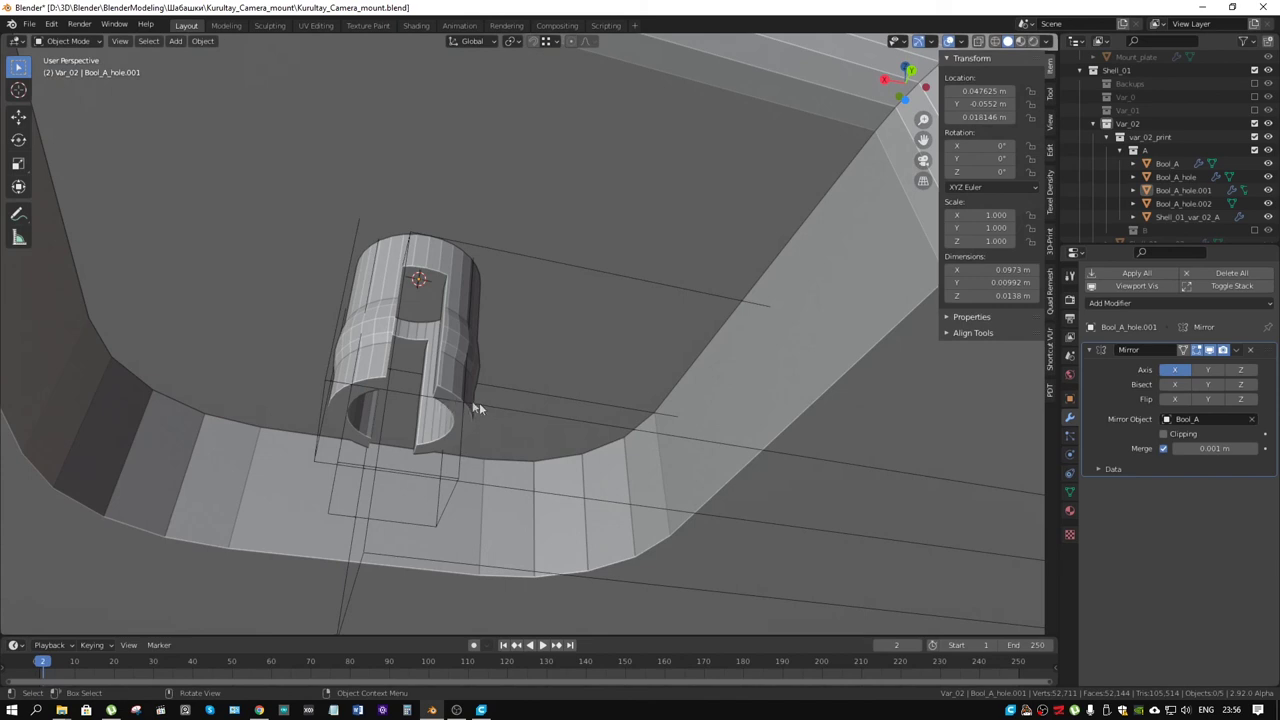
mouse_move(411, 324)
alt+middle_down()
mouse_move(425, 400)
mouse_move(483, 400)
alt+middle_up()
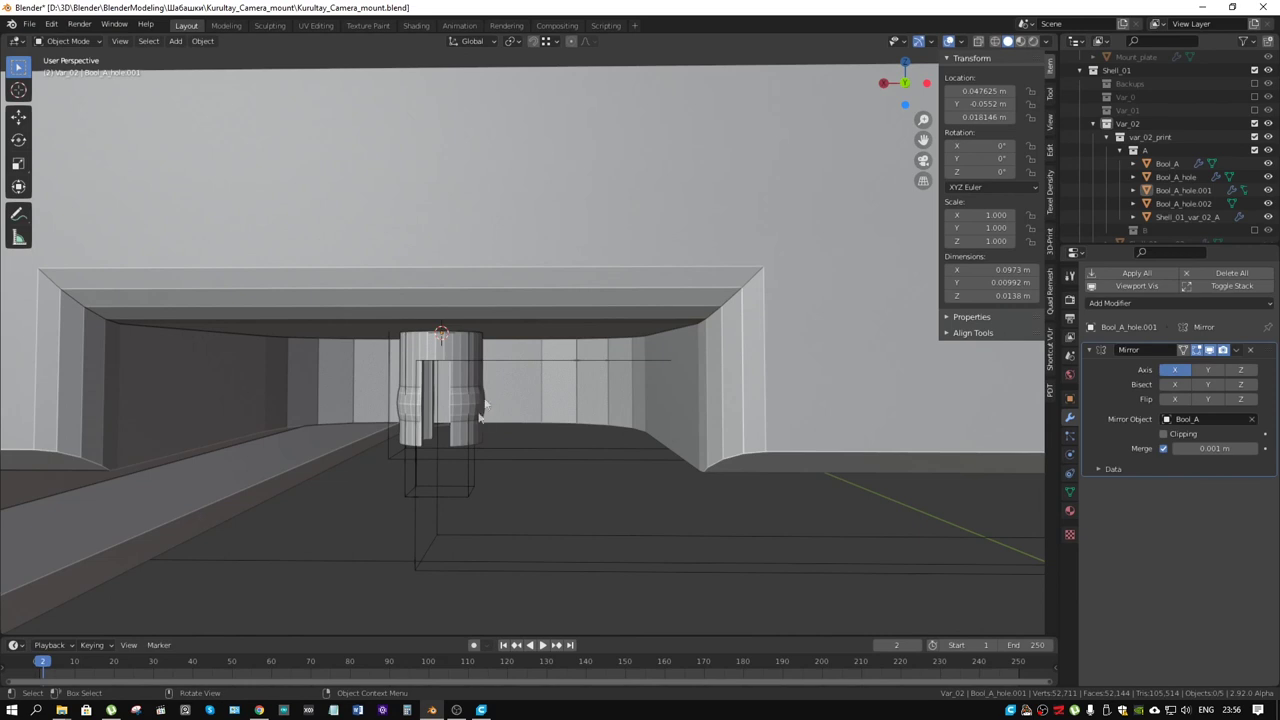
scroll(483, 405, up, 3)
mouse_move(436, 425)
middle_down()
mouse_move(638, 385)
mouse_move(541, 401)
middle_up()
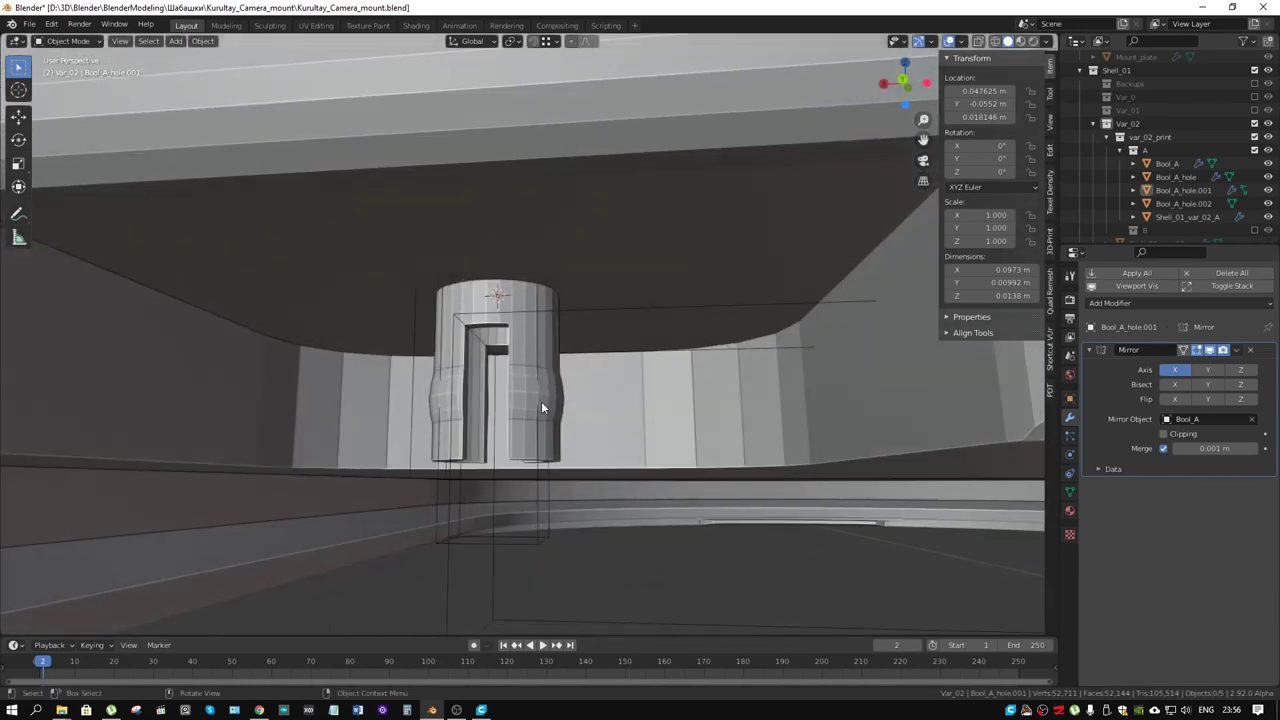
click(546, 402)
click(535, 467)
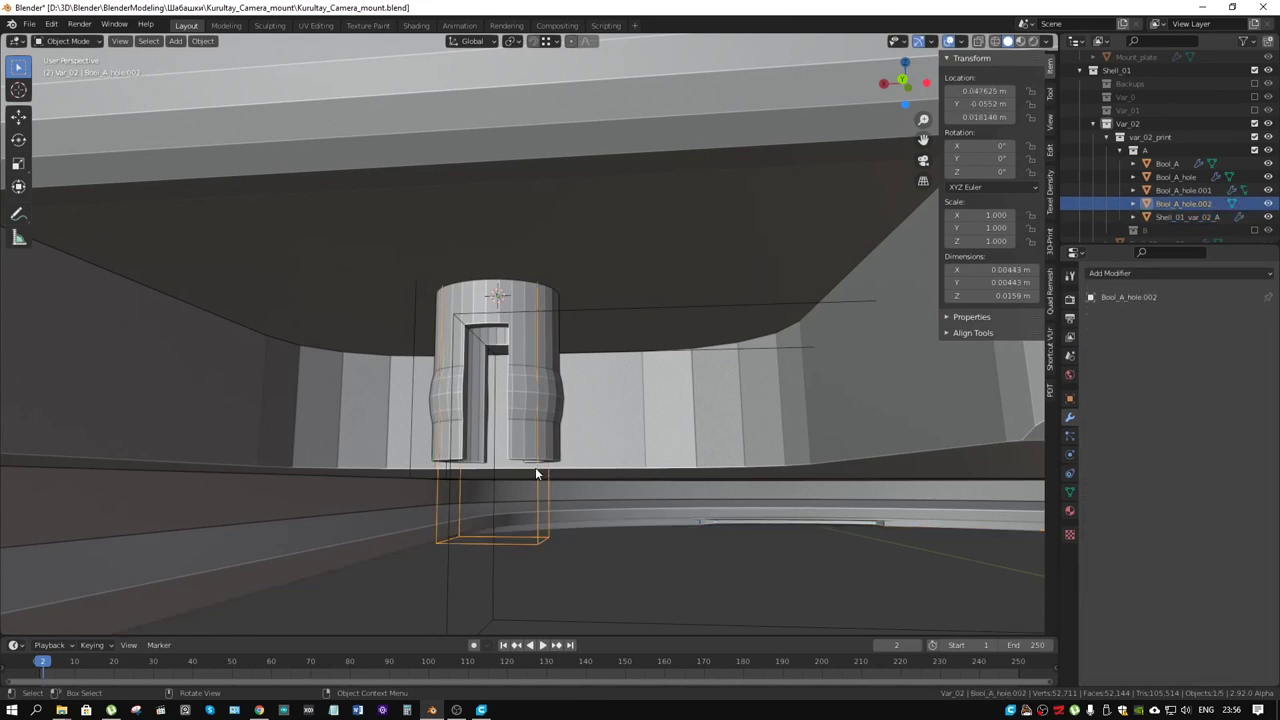
scroll(560, 467, down, 2)
scroll(620, 467, down, 3)
mouse_move(673, 467)
middle_down()
mouse_move(268, 469)
mouse_move(475, 464)
mouse_move(255, 436)
mouse_move(488, 430)
mouse_move(461, 410)
middle_up()
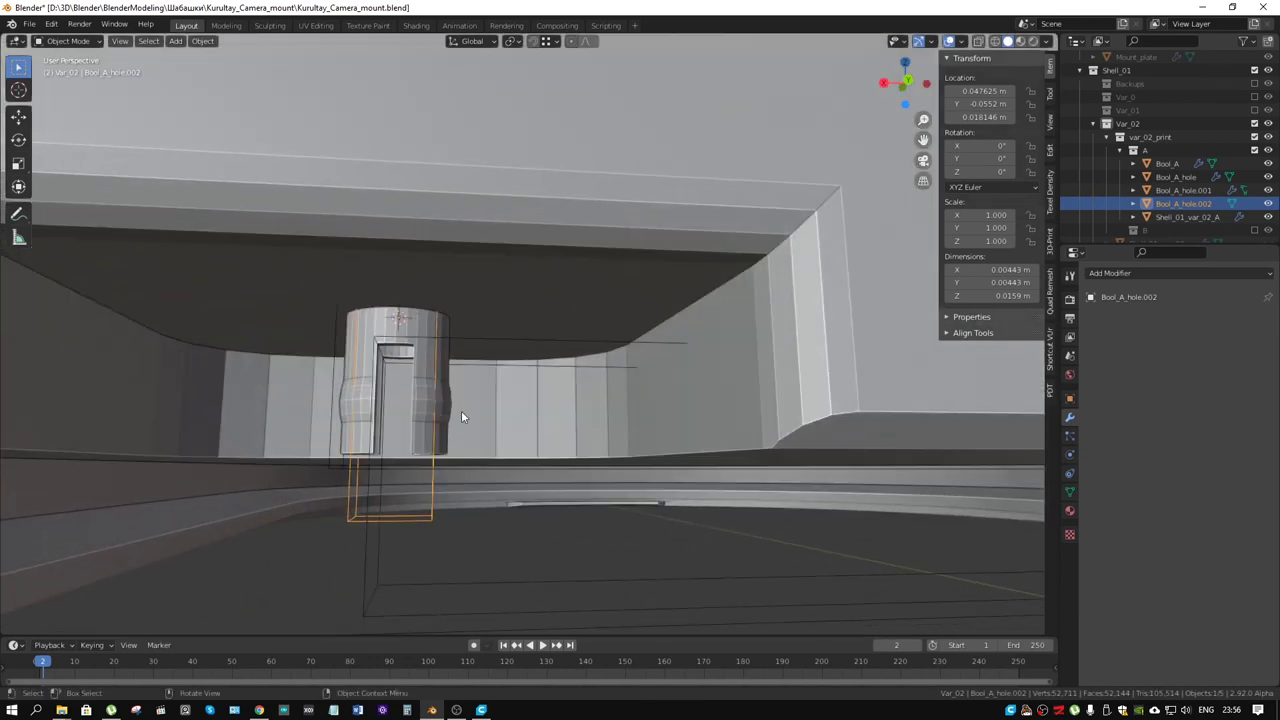
Select Bool_A_hole in the Outliner and enter Edit Mode
click(453, 339)
click(335, 359)
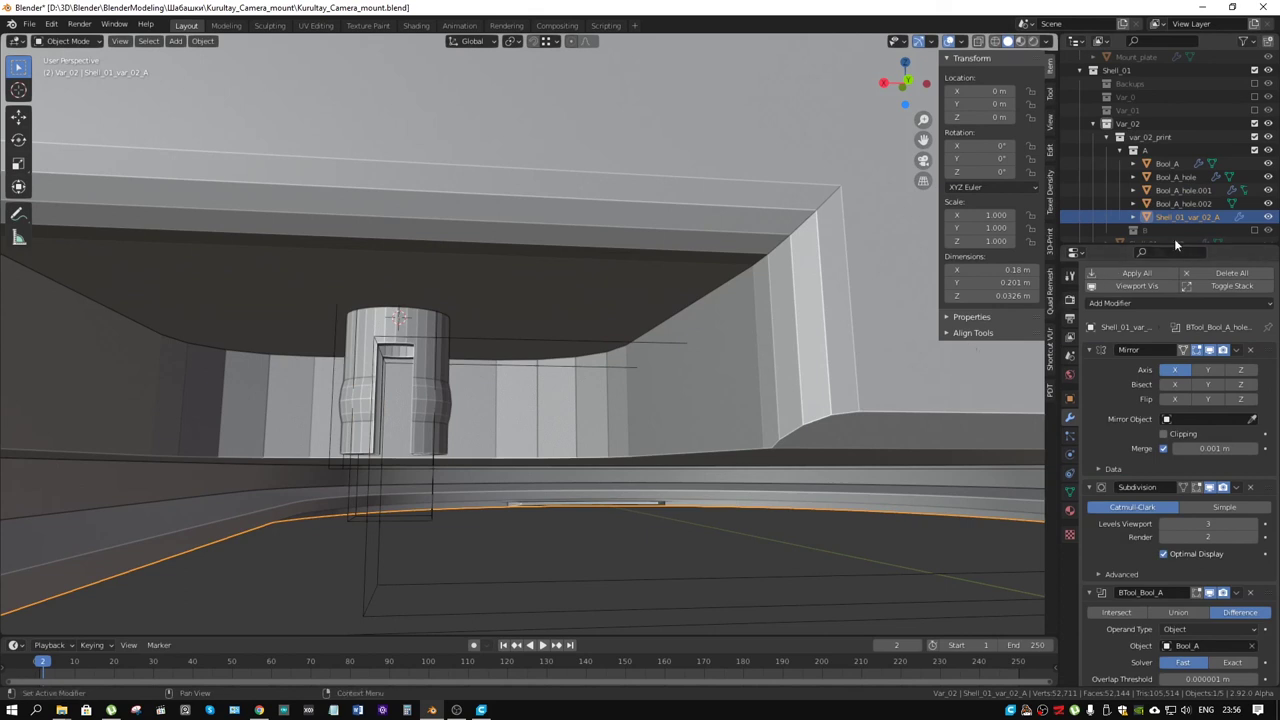
click(1200, 204)
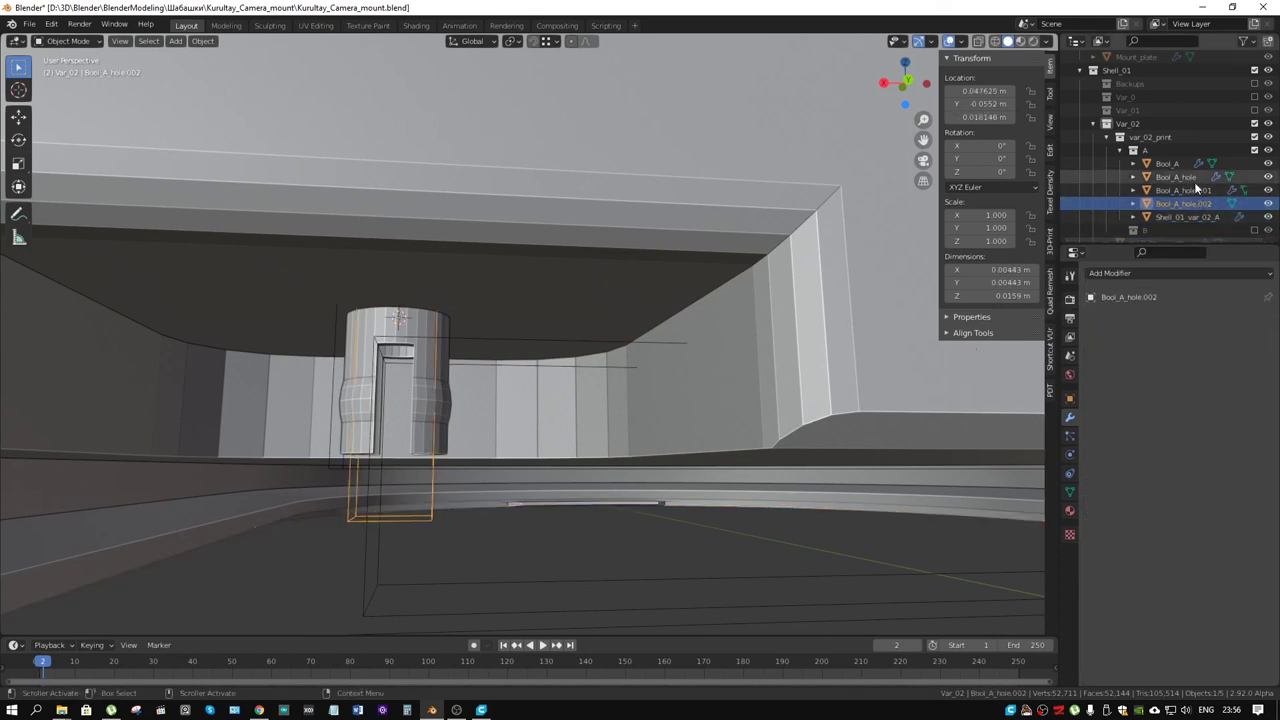
click(1176, 177)
key(Tab)
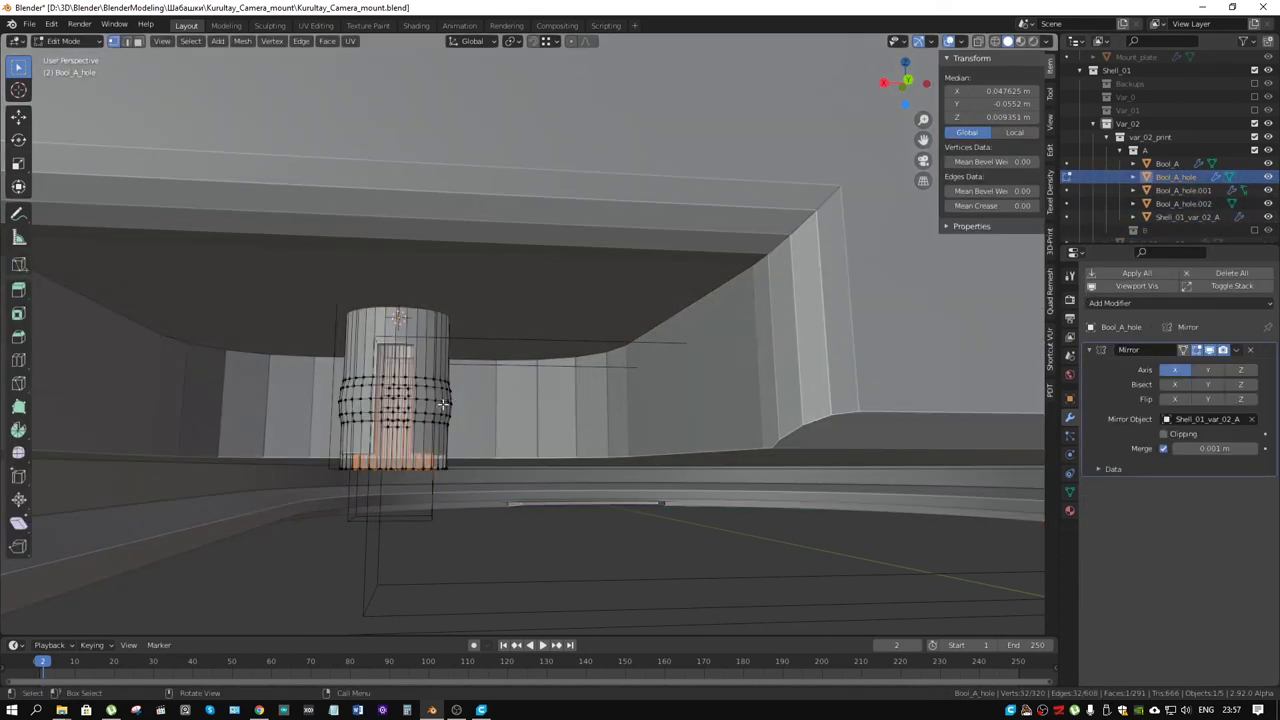
Select the edge loop around the cylinder's middle
scroll(443, 404, up, 2)
key(2)
alt+click(408, 415)
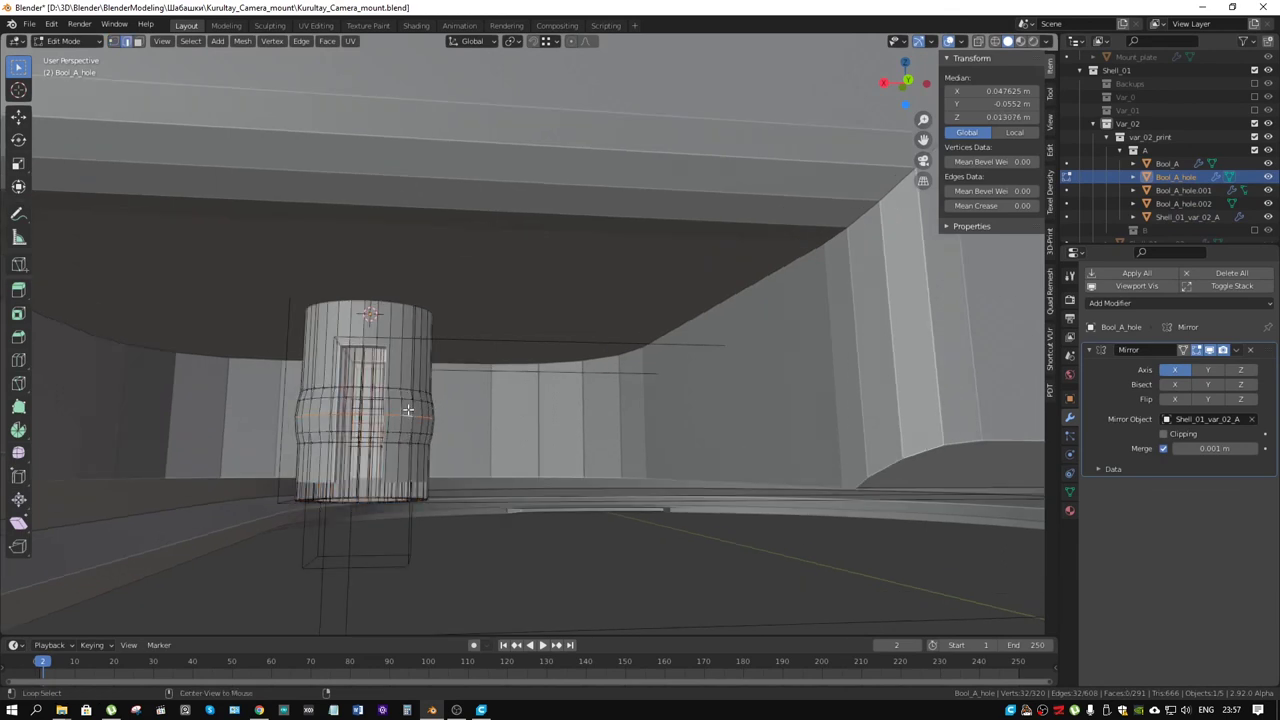
shift+click(406, 430)
alt+click(428, 420)
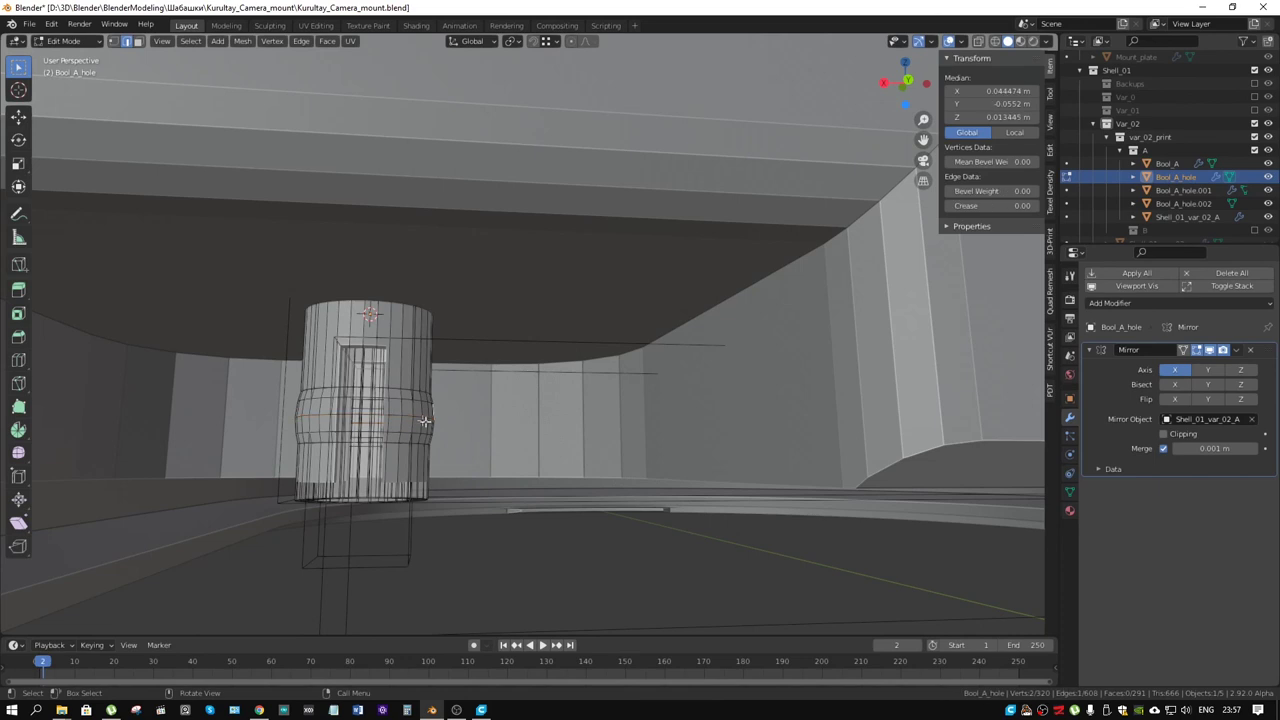
alt+click(410, 416)
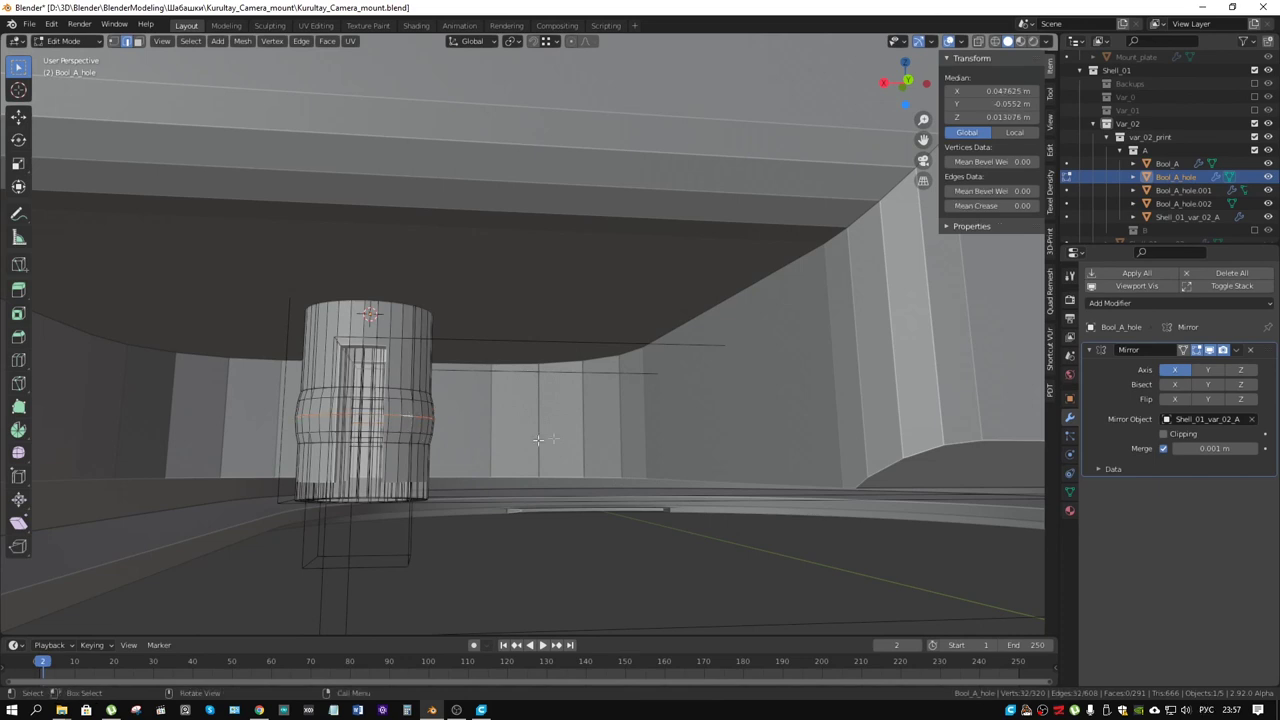
Scale the middle loop to 1.102 with smooth proportional editing to form a bulge
key(o)
key(s)
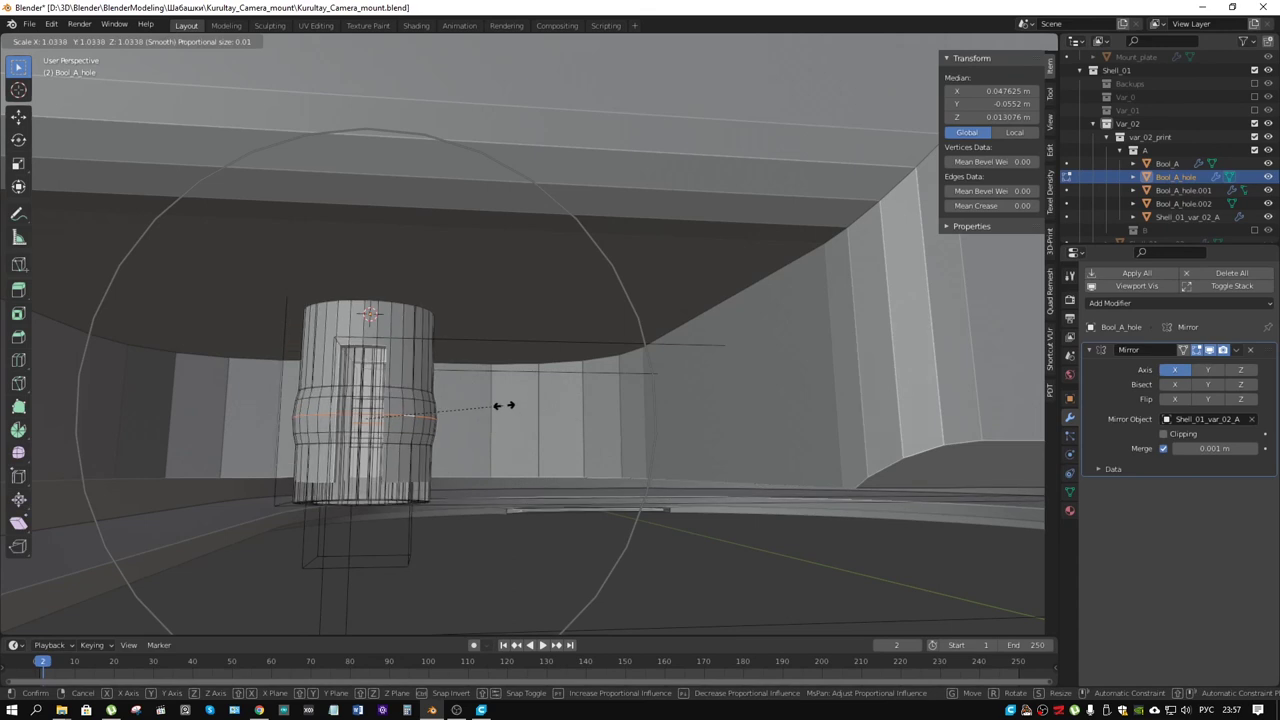
scroll(503, 405, up, 3)
scroll(503, 405, up, 4)
scroll(503, 405, up, 1)
scroll(503, 405, up, 2)
scroll(505, 405, up, 2)
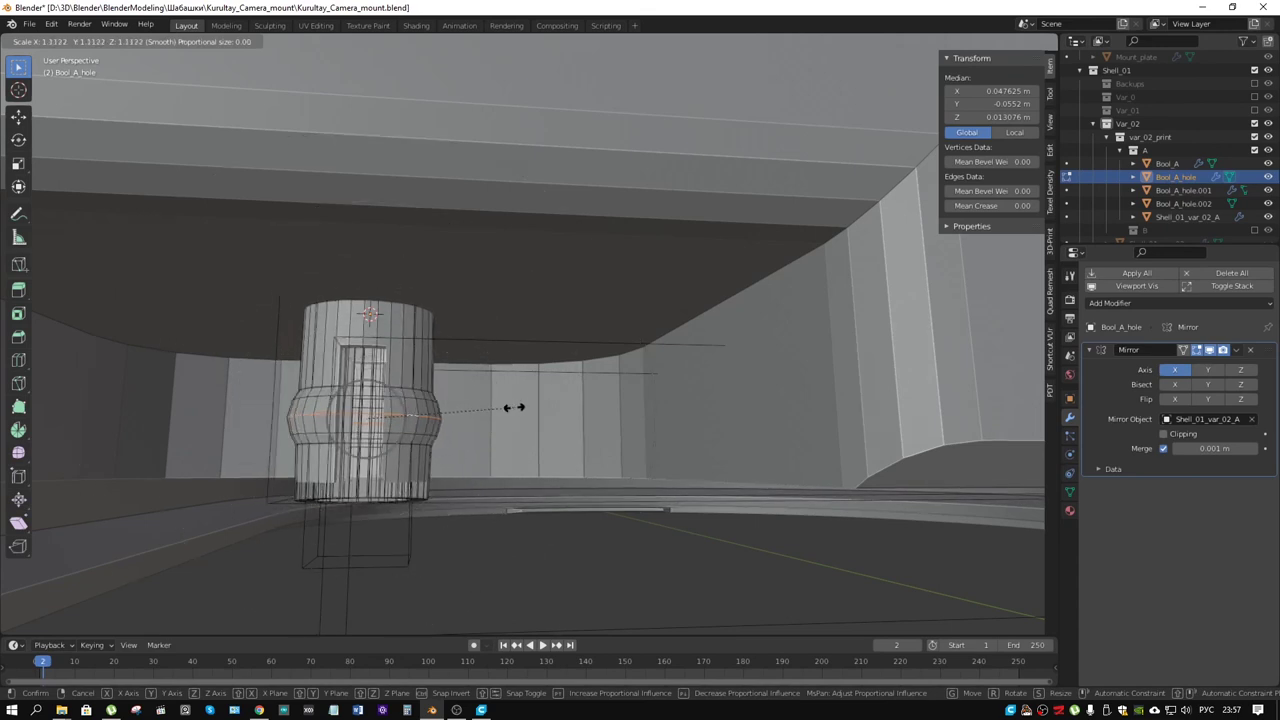
scroll(513, 408, up, 1)
scroll(513, 408, up, 1)
scroll(512, 408, up, 1)
scroll(512, 408, down, 1)
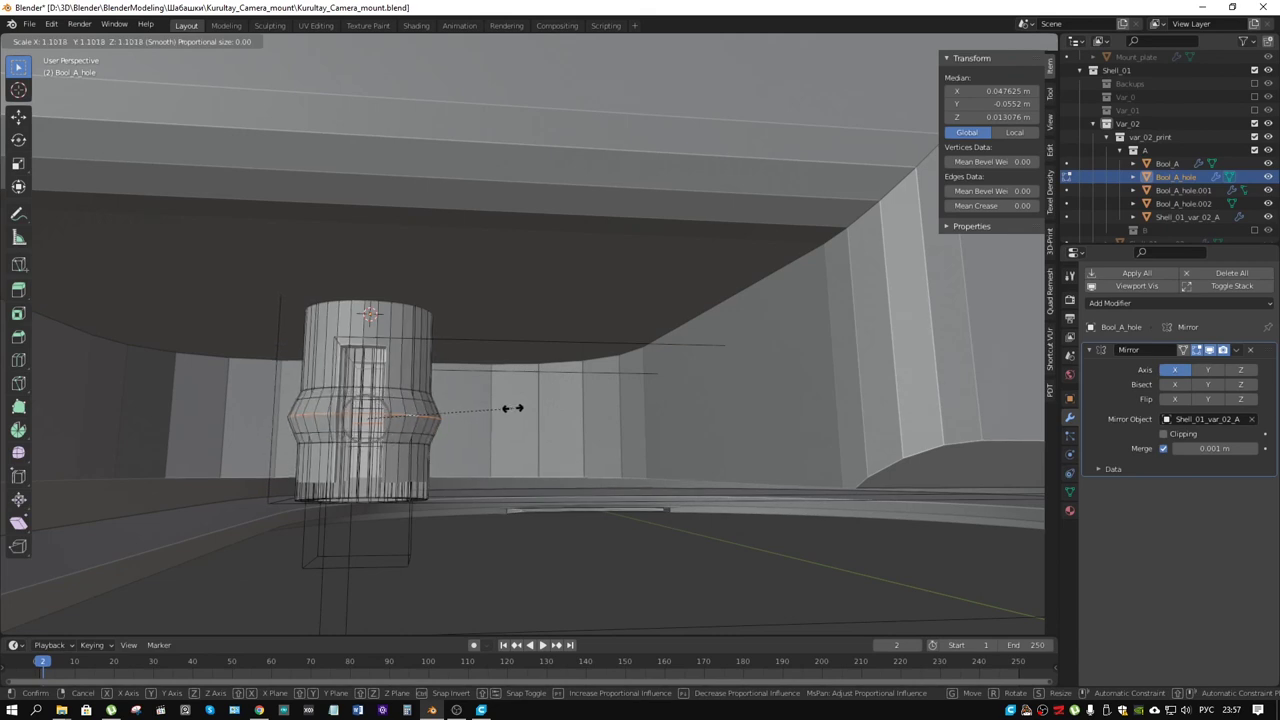
scroll(512, 408, down, 1)
scroll(512, 408, down, 1)
scroll(512, 408, down, 1)
scroll(512, 408, down, 1)
click(512, 408)
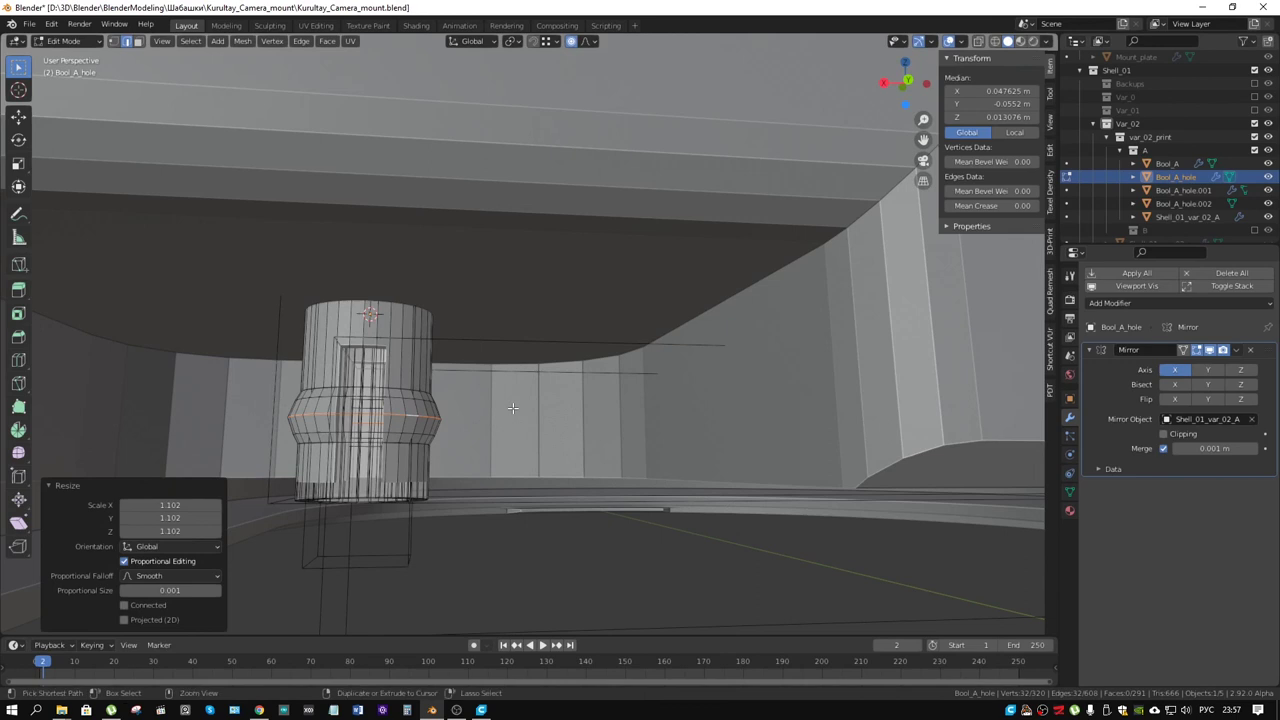
Bevel the bulging ring and return to Object Mode
key(ctrl+b)
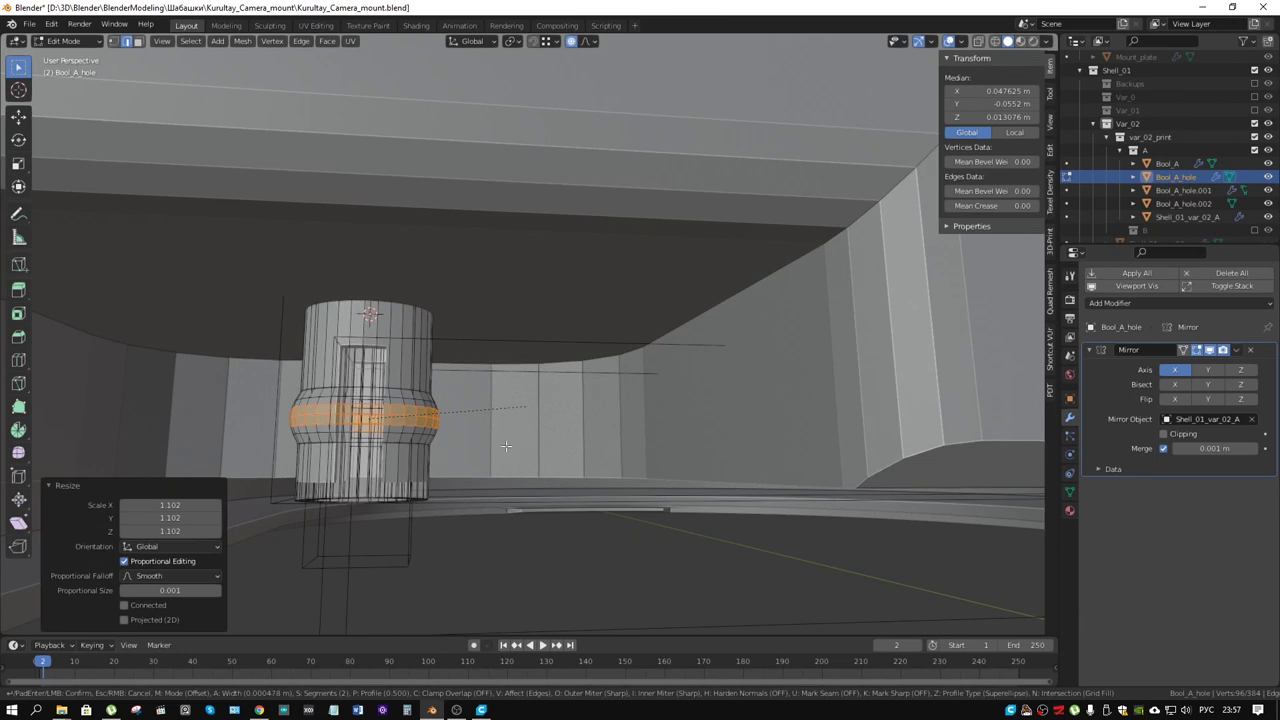
click(506, 446)
key(Tab)
mouse_move(520, 524)
middle_down()
mouse_move(562, 443)
mouse_move(551, 394)
mouse_move(536, 391)
middle_up()
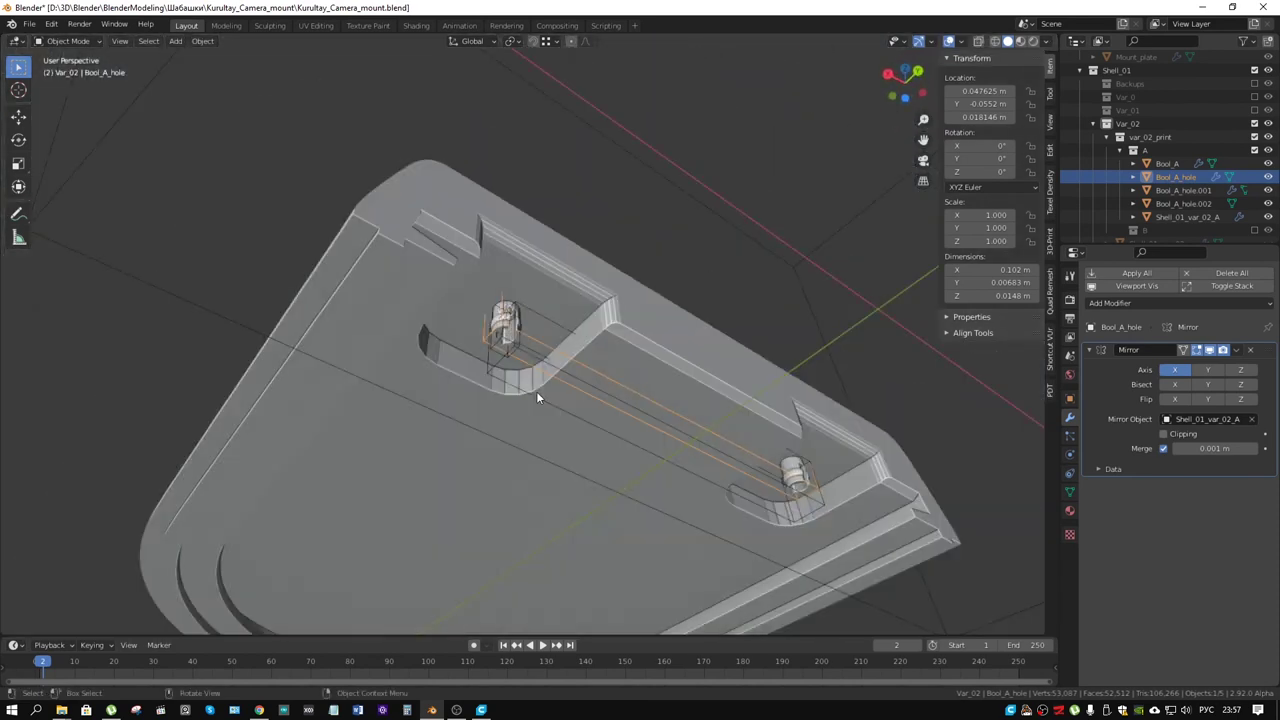
mouse_move(722, 455)
middle_down()
mouse_move(766, 503)
mouse_move(776, 205)
mouse_move(580, 500)
mouse_move(580, 457)
mouse_move(604, 461)
middle_up()
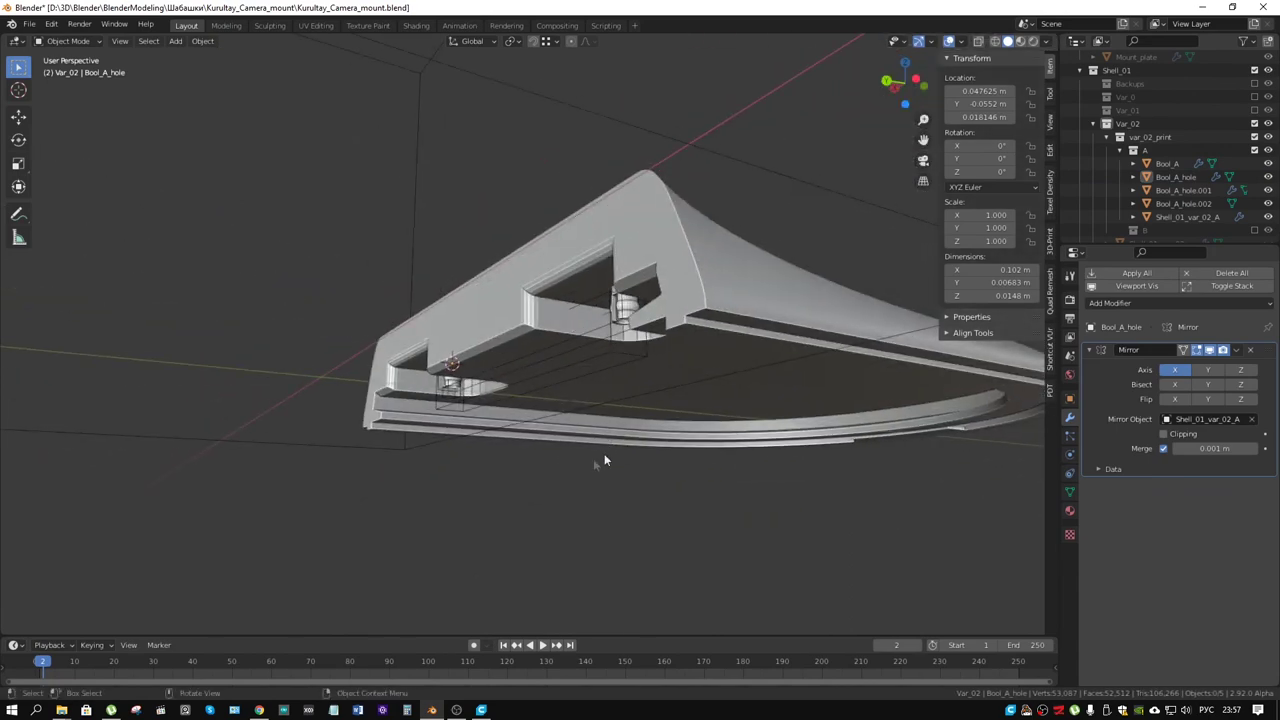